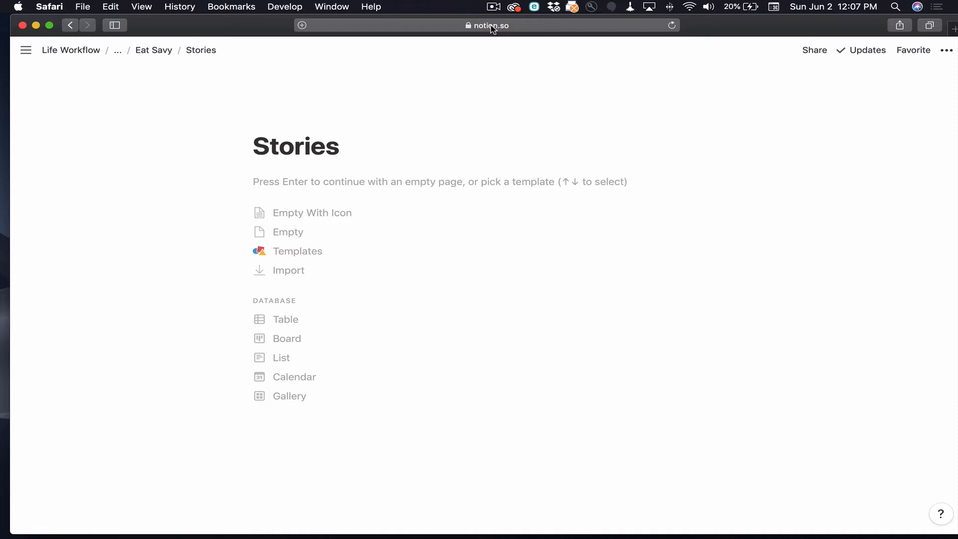
Start the Stories page as an empty page and insert an inline table titled "es-Stories" below a blank line
key(Return)
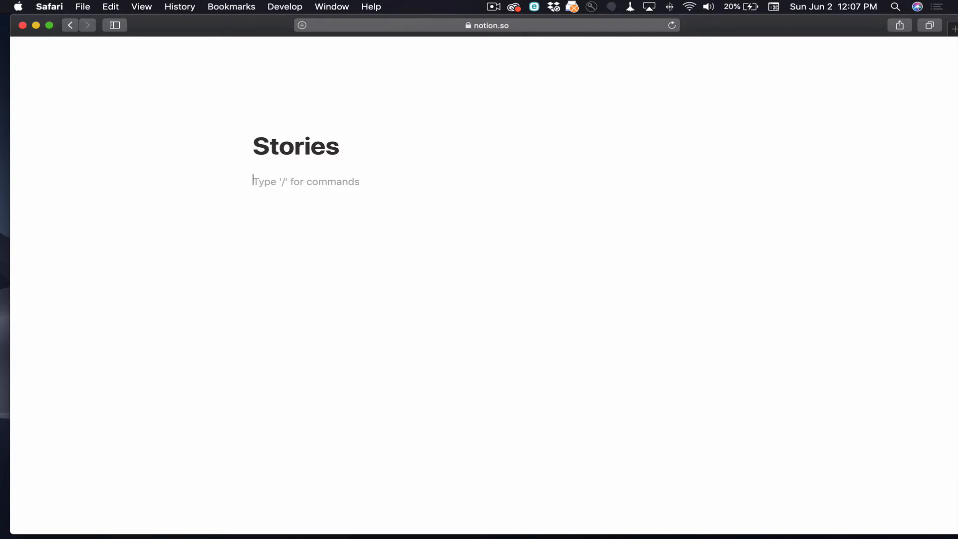
key(Return)
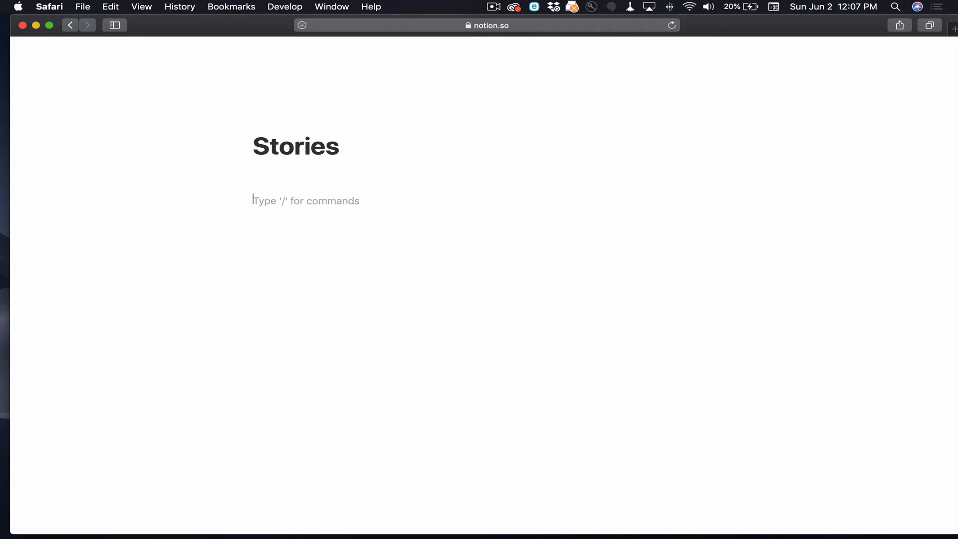
text(/tab)
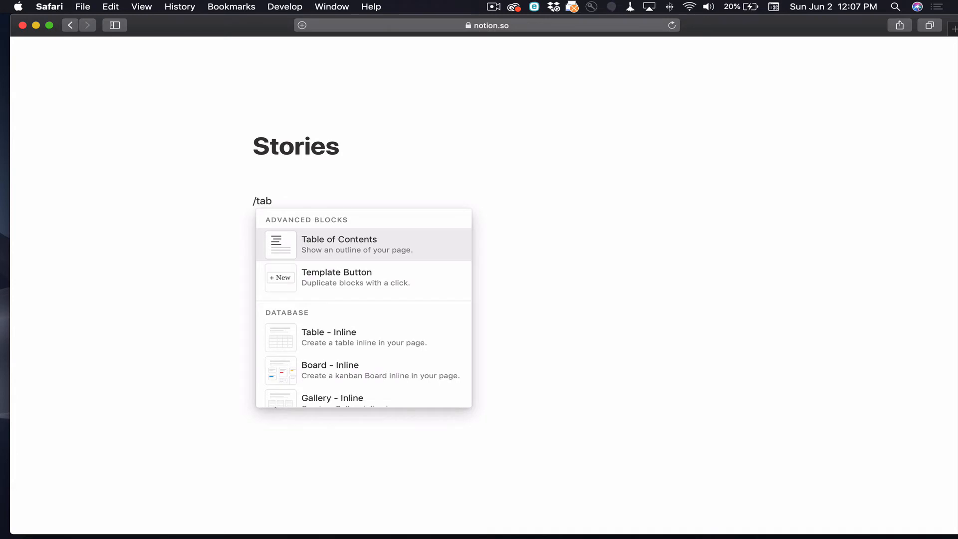
key(Down)
key(Down)
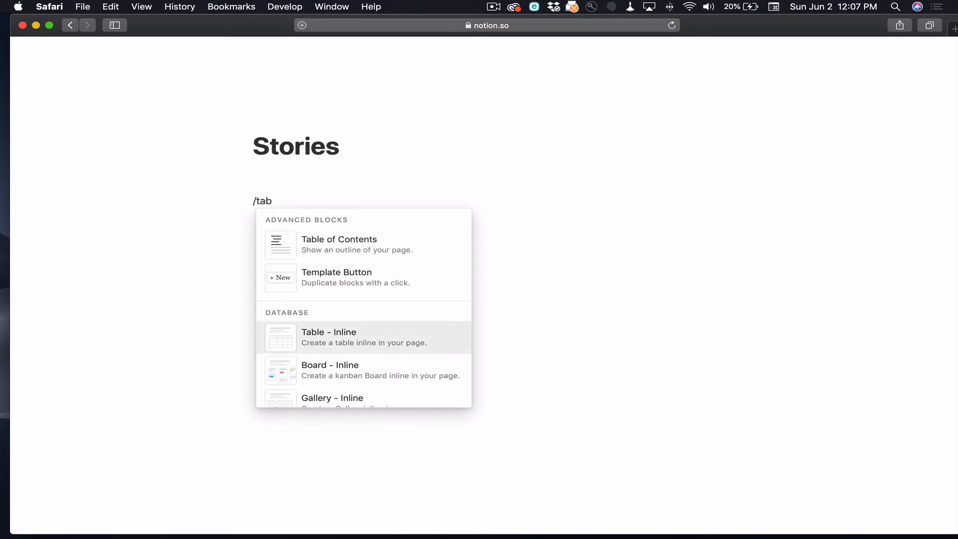
key(Return)
text(es-S)
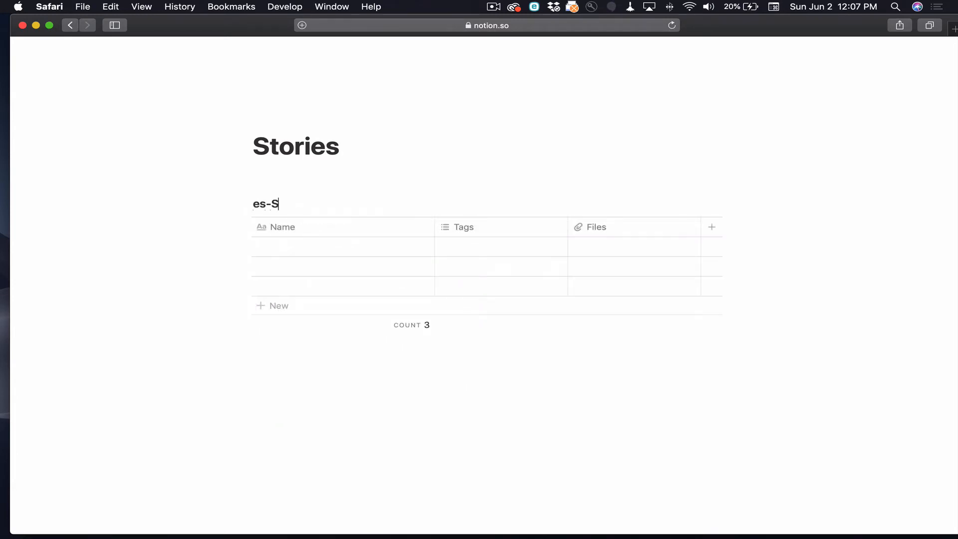
text(tories)
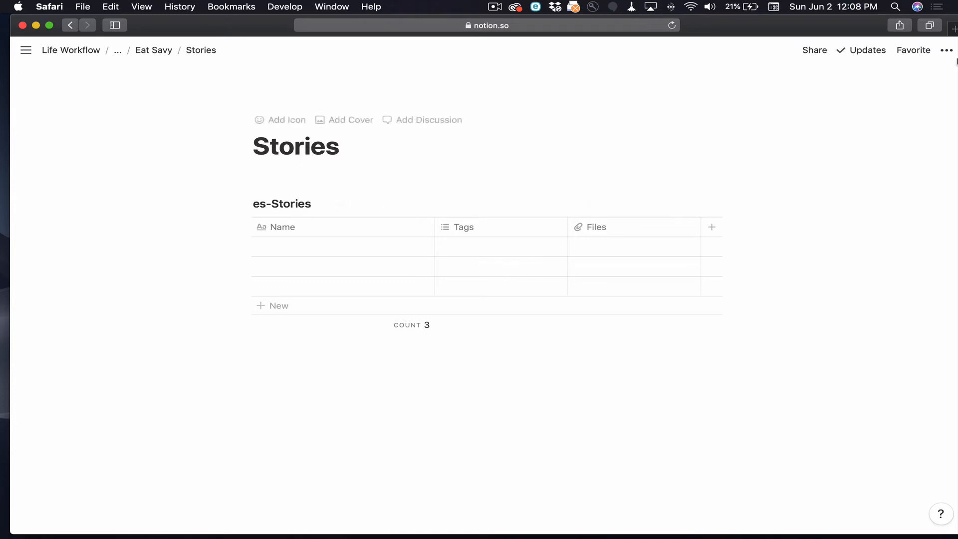
Turn on Full Width for the Stories page
click(945, 51)
click(938, 153)
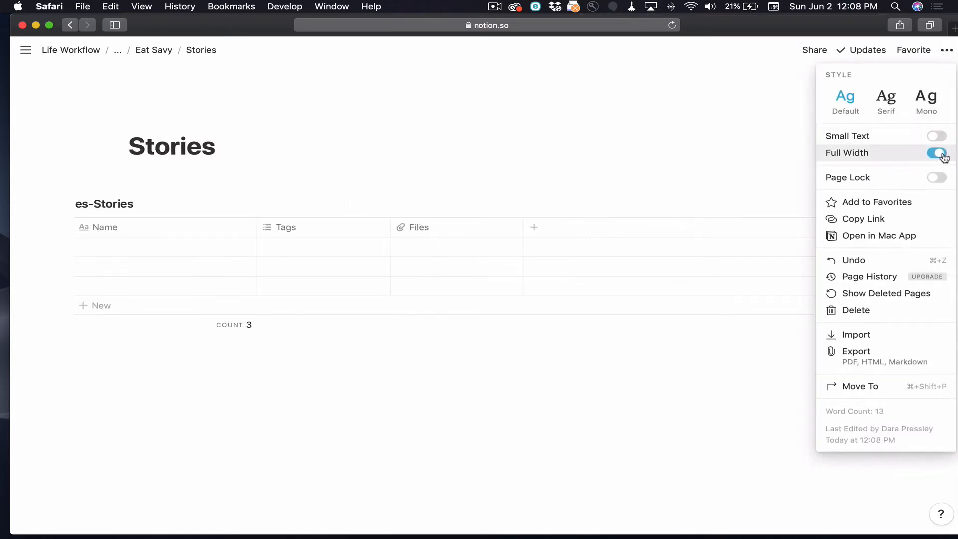
click(657, 357)
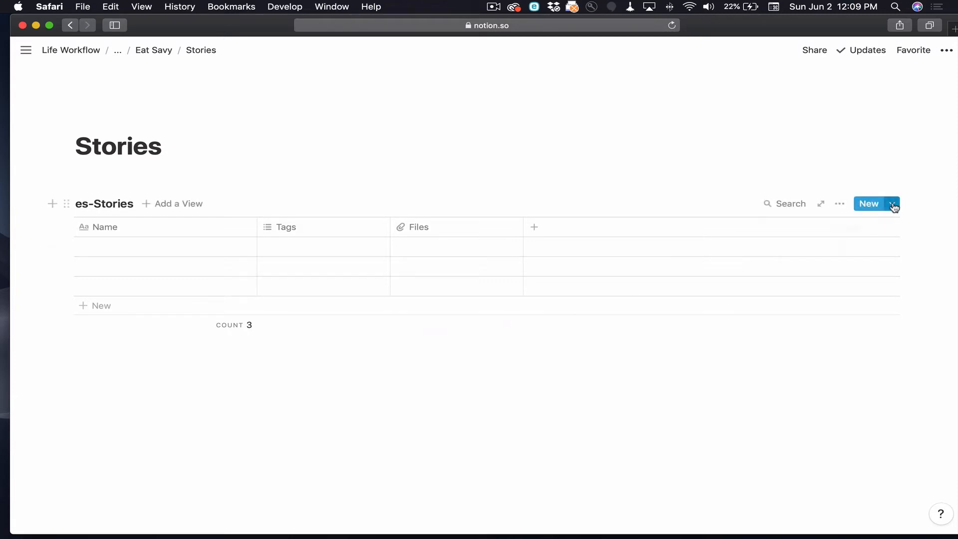
Create a new template for the es-Stories table, open it as a full page and title it "Epic Template"
click(892, 205)
click(864, 256)
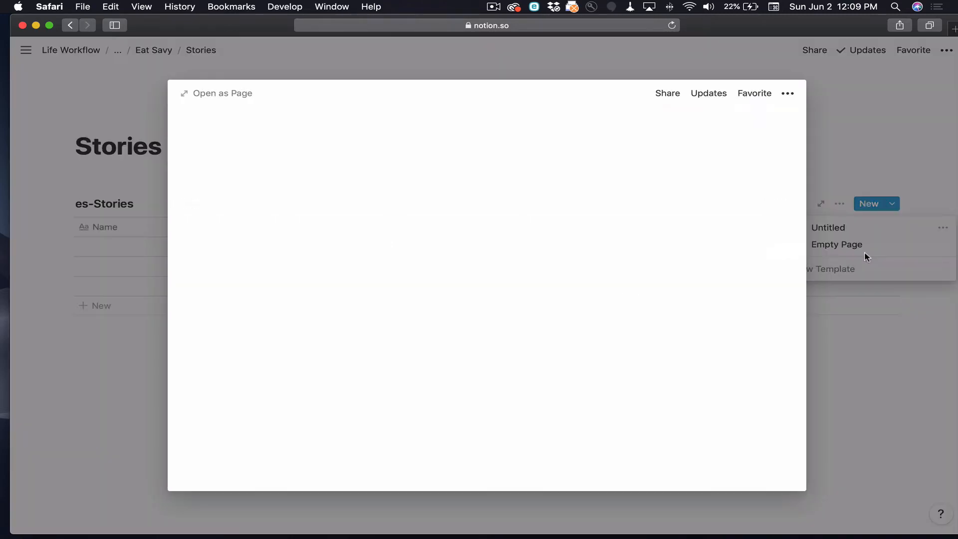
click(212, 94)
text(Epi)
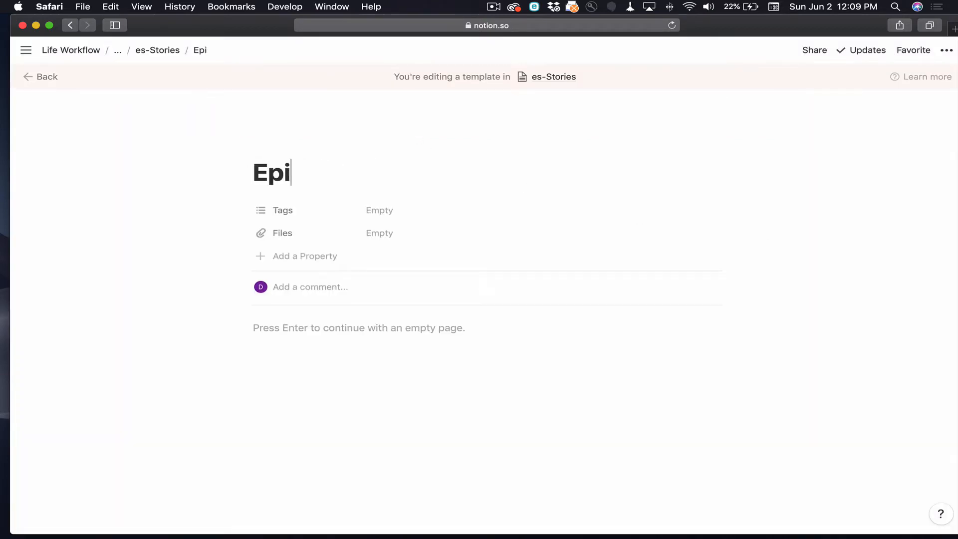
text(c Template)
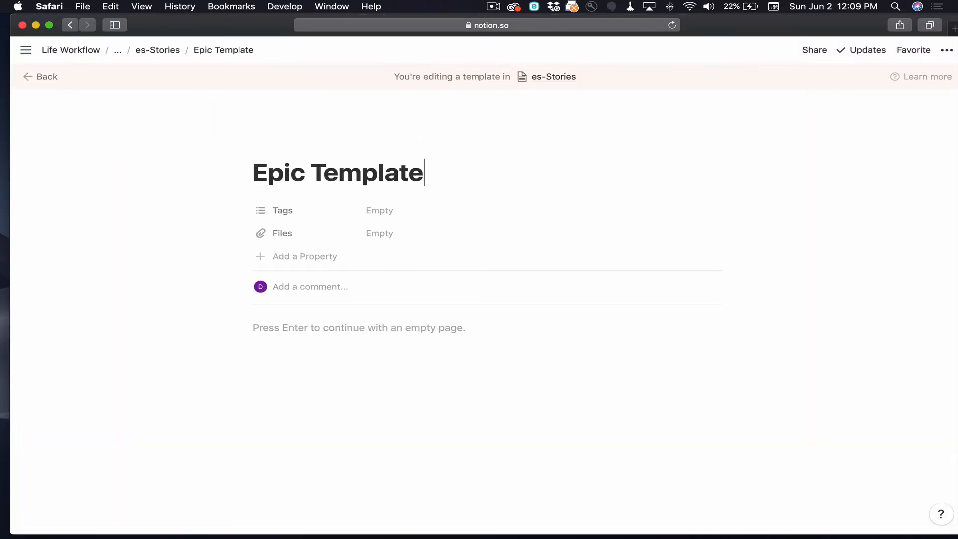
Add a medium section heading "Instructions" at the start of the template body
key(Return)
key(Return)
key(Return)
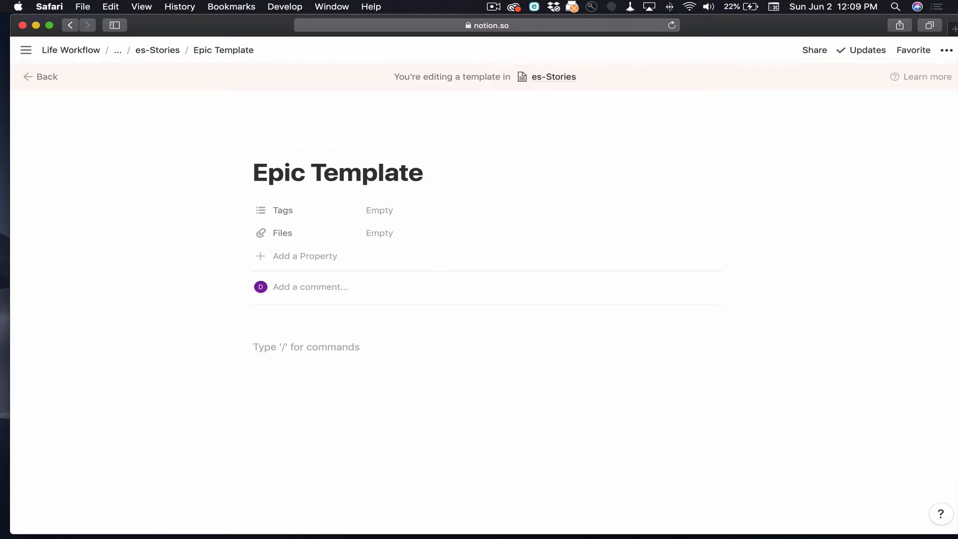
key(BackSpace)
text(##)
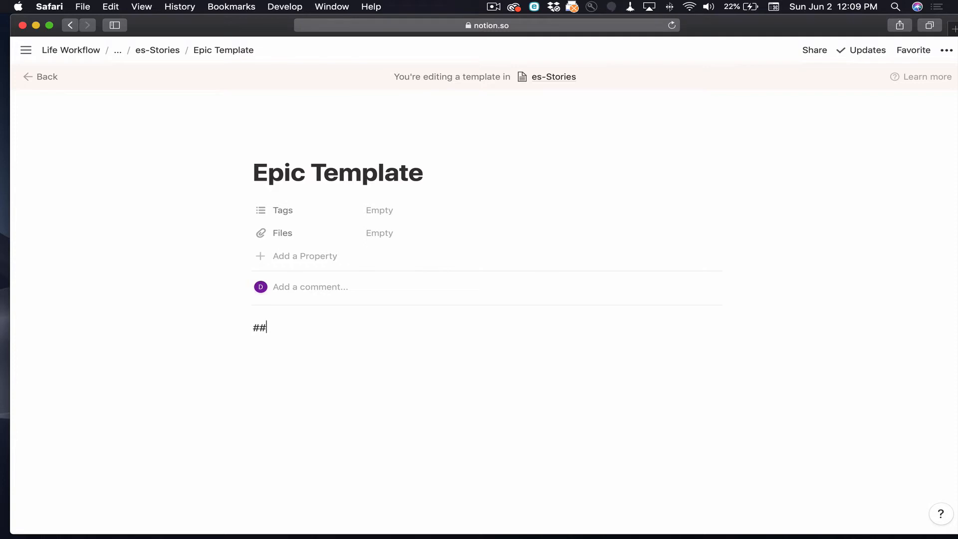
text( Instructions)
key(Return)
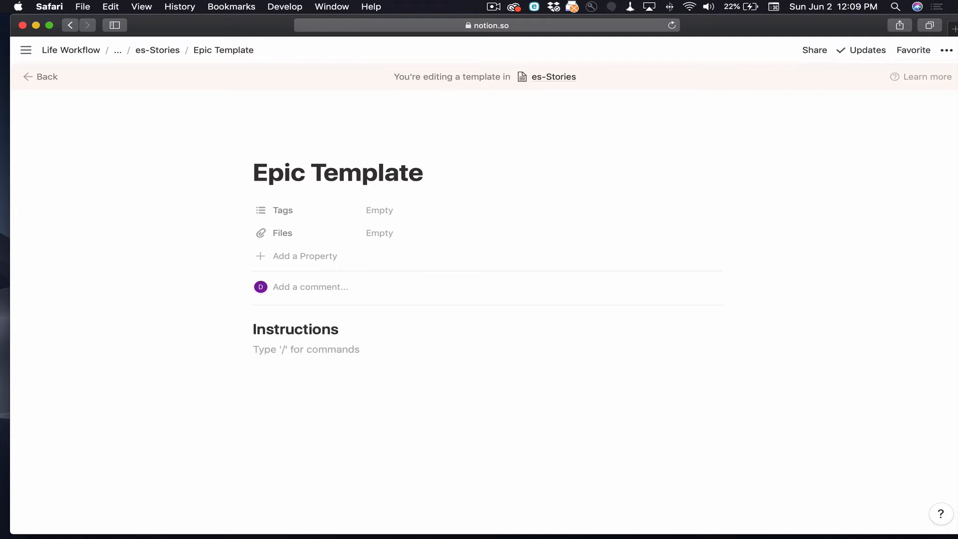
Write "Make sure to add a parent filter for the name of this ticket" under the Instructions heading
text(Make)
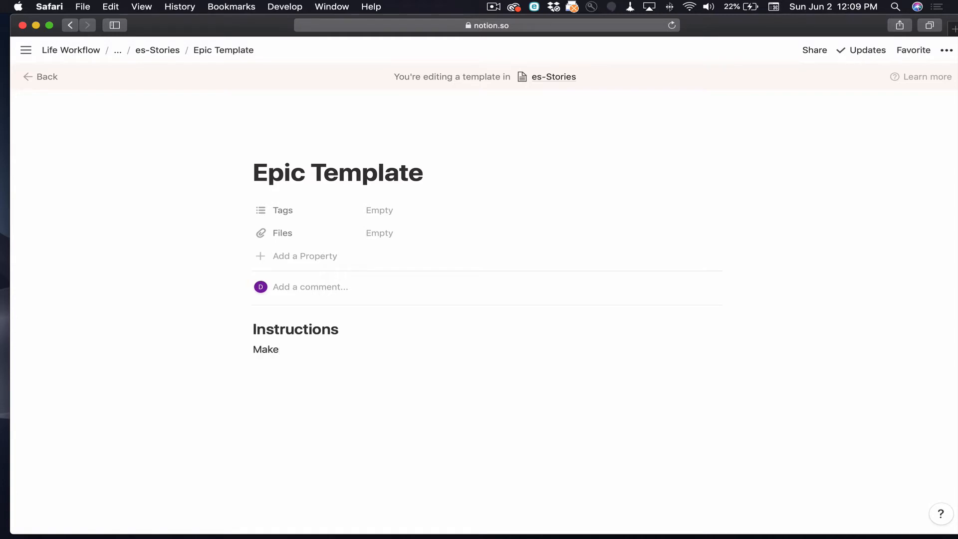
text( sure to add a )
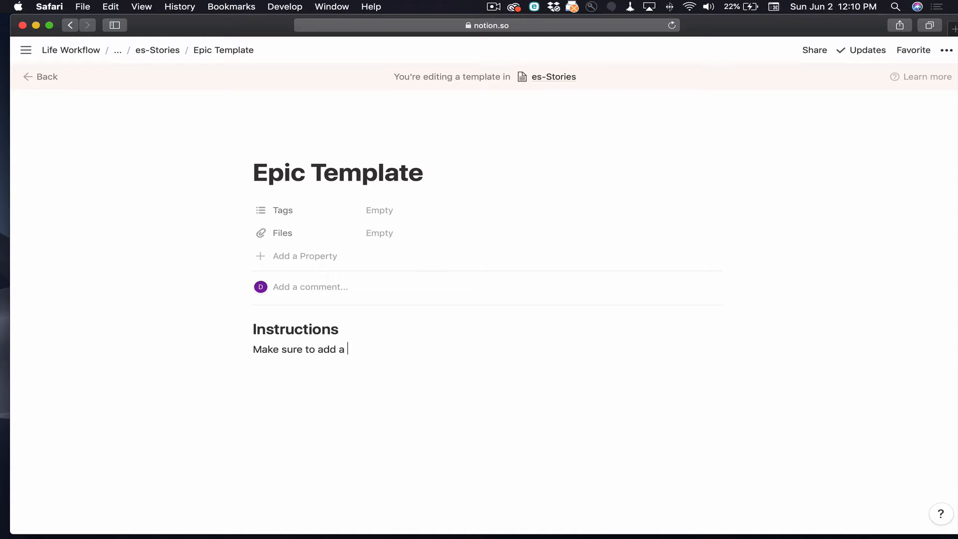
text(parent filter for the name of th)
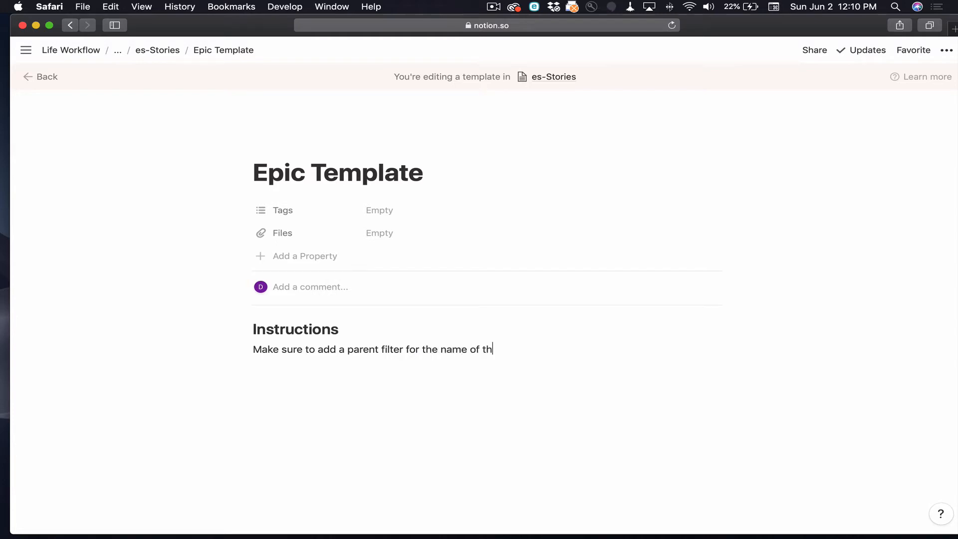
text(is ticket)
key(Return)
Insert a linked database of es-Stories below the instruction text, leaving a blank line between them
key(Return)
text(/)
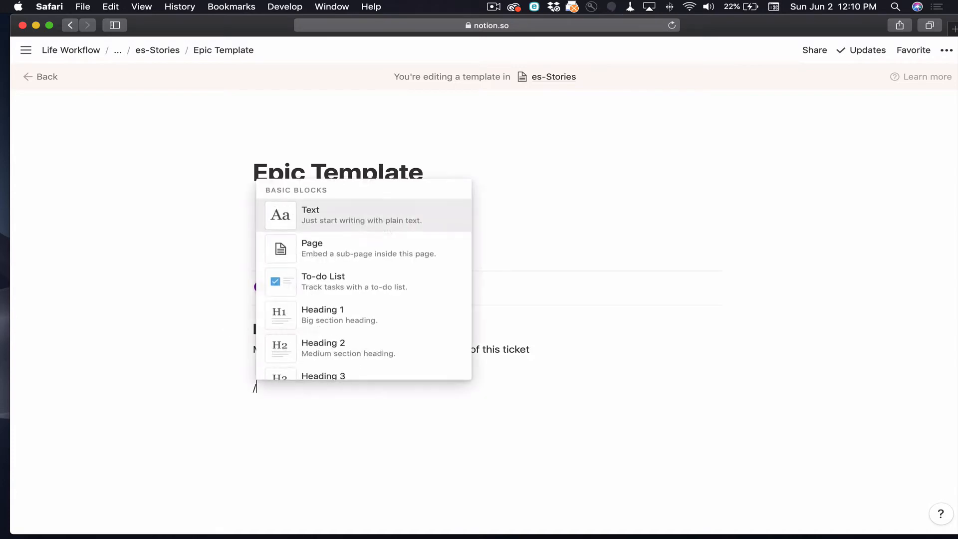
text(link)
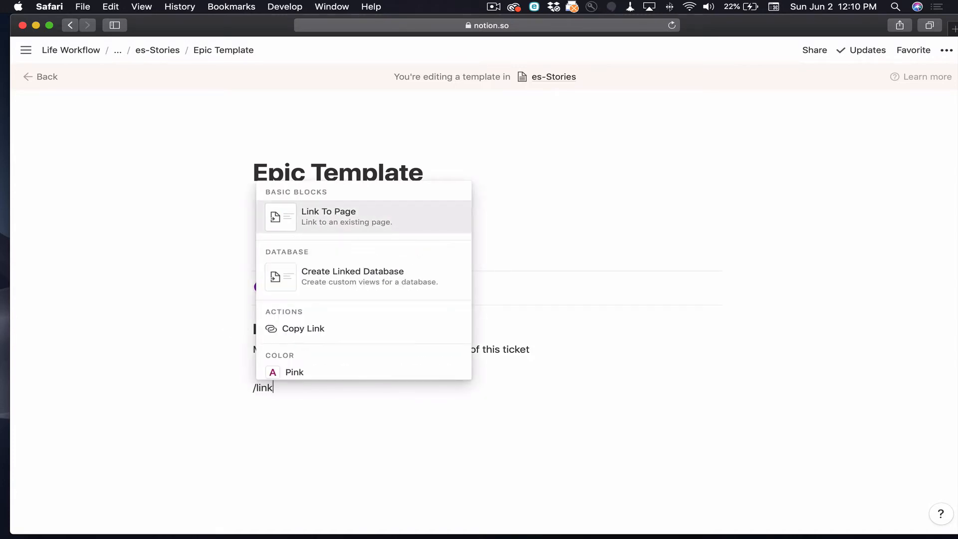
key(Down)
key(Return)
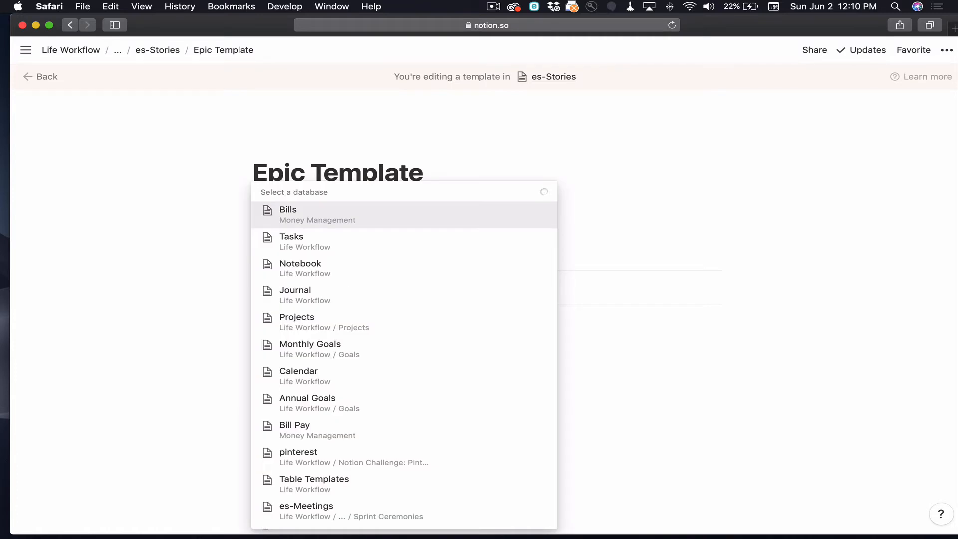
text(es-sto)
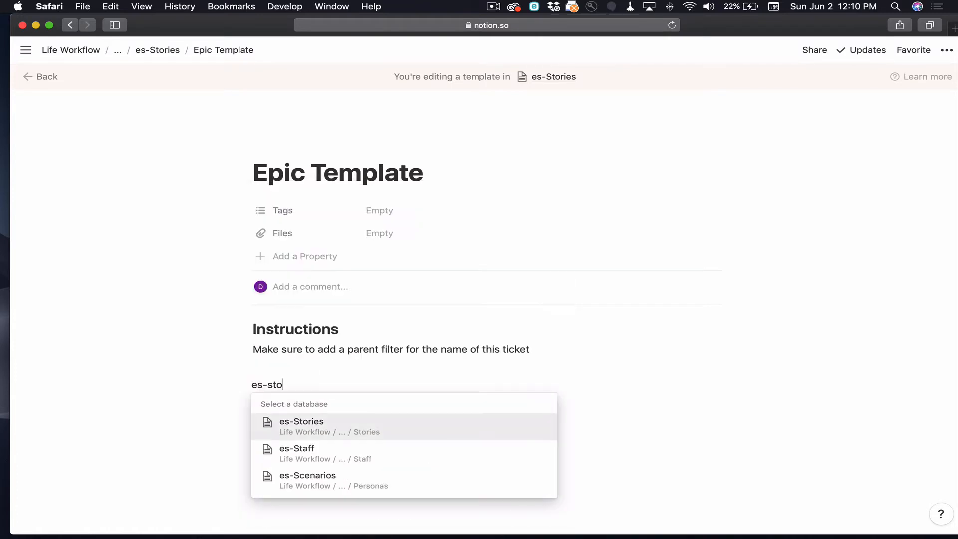
click(282, 425)
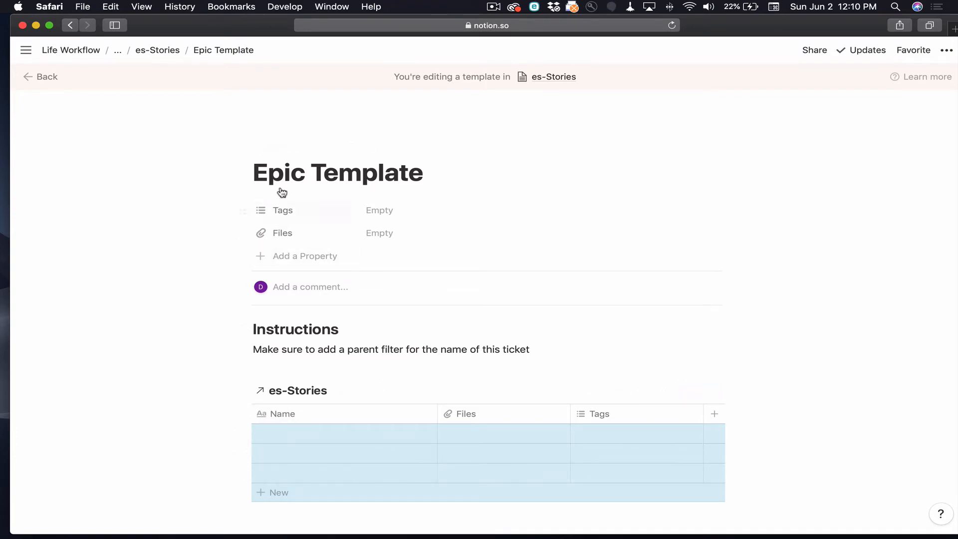
Rename the template's Tags property to "Type"
click(290, 214)
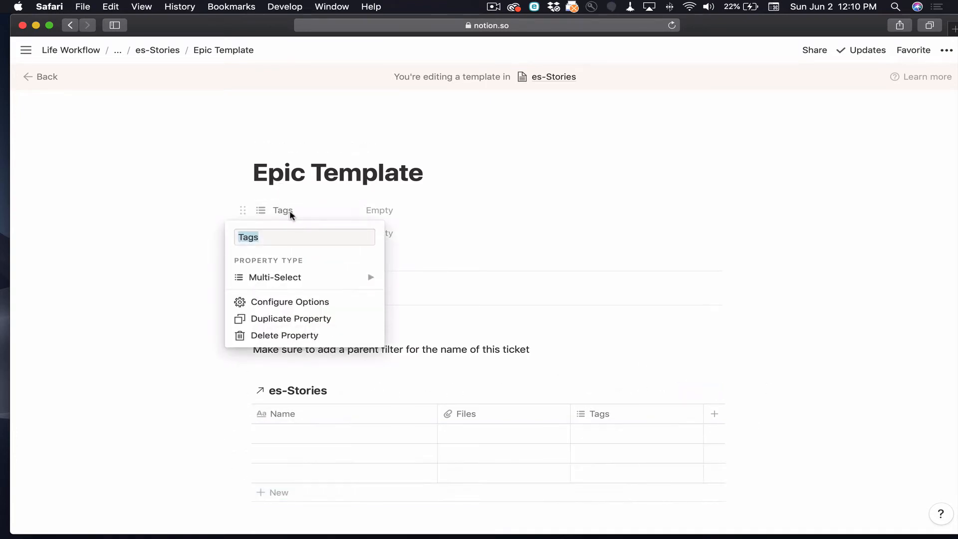
text(Type)
click(336, 211)
Create the options "Epic" and "Stories" in the template's Type property
click(377, 214)
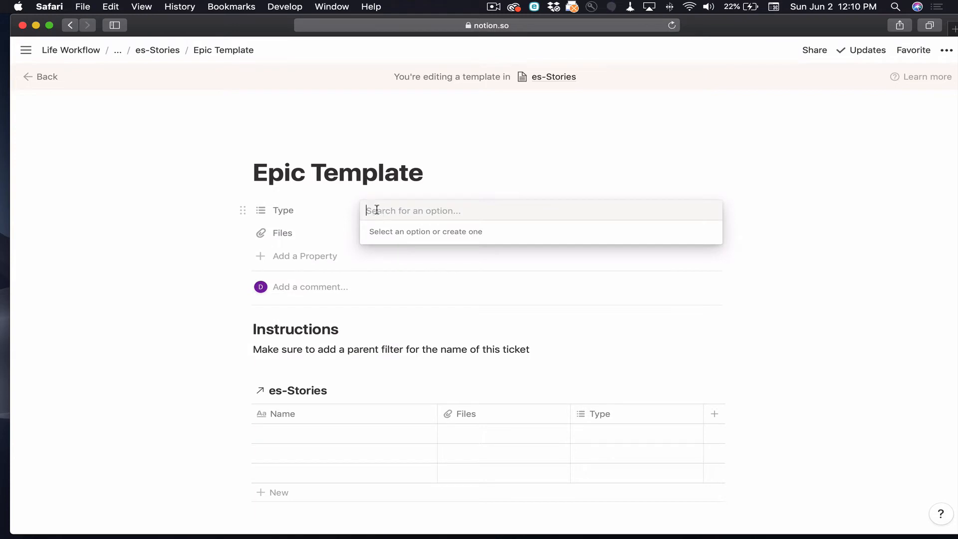
text(Epic)
key(Return)
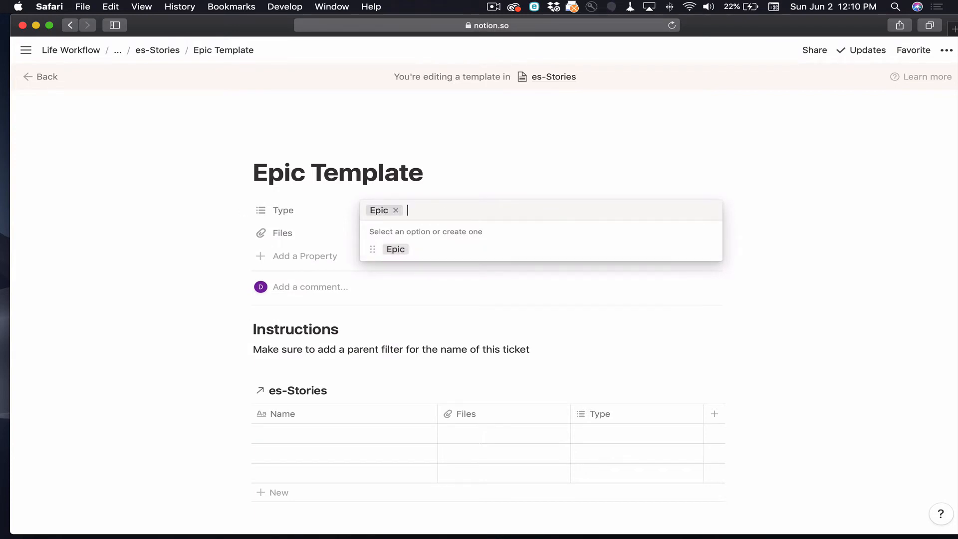
text(Stories)
key(Return)
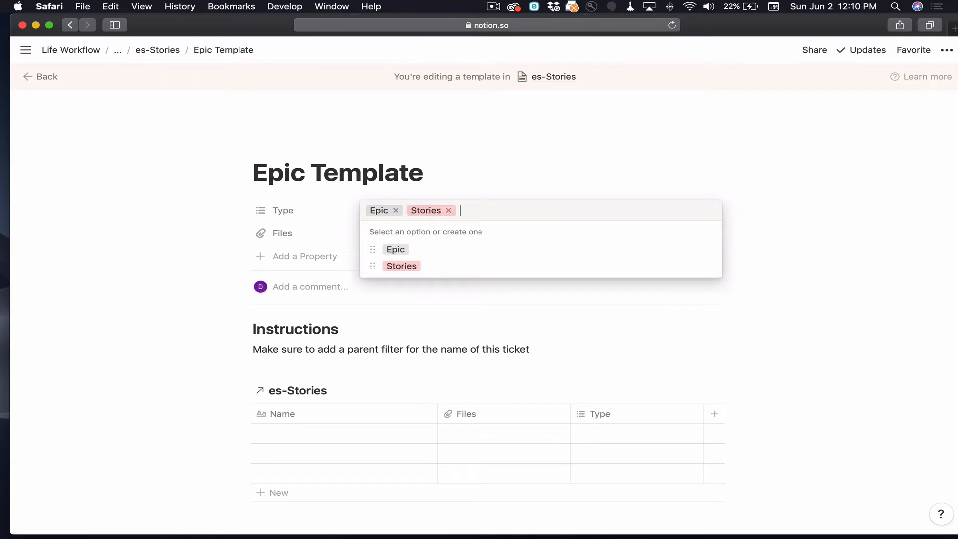
Add the options "Tasks", "Bugs" and "Action Items" to the Type property
text(TAsks)
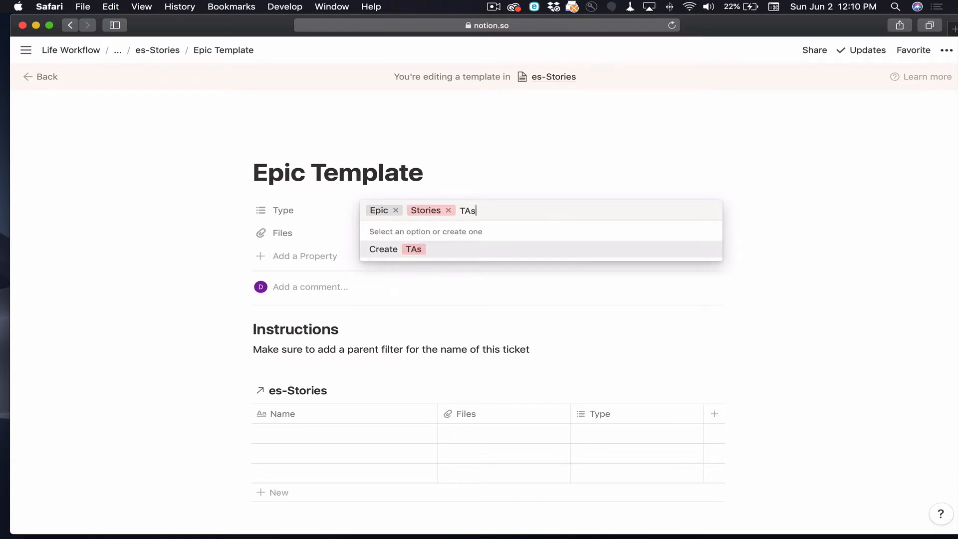
key(BackSpace)
key(BackSpace)
key(BackSpace)
key(BackSpace)
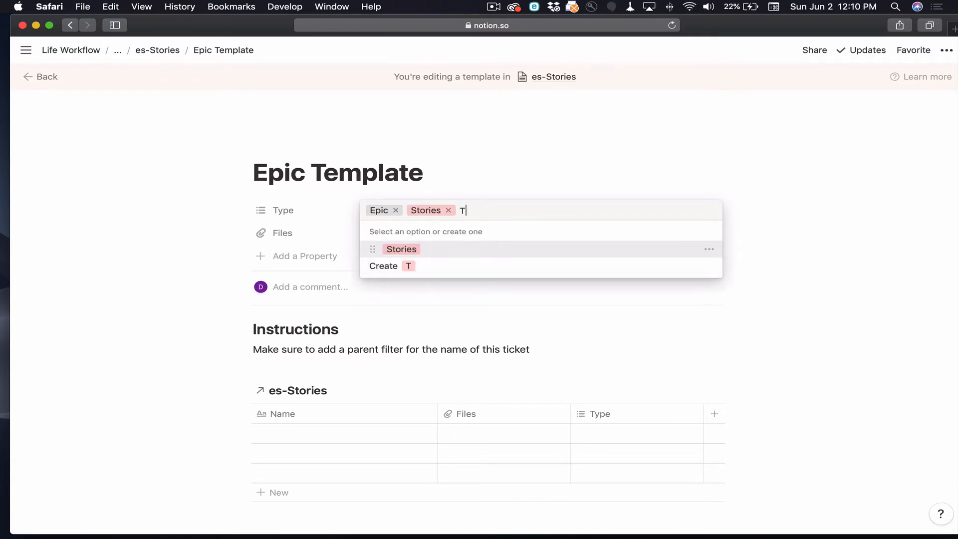
text(asks)
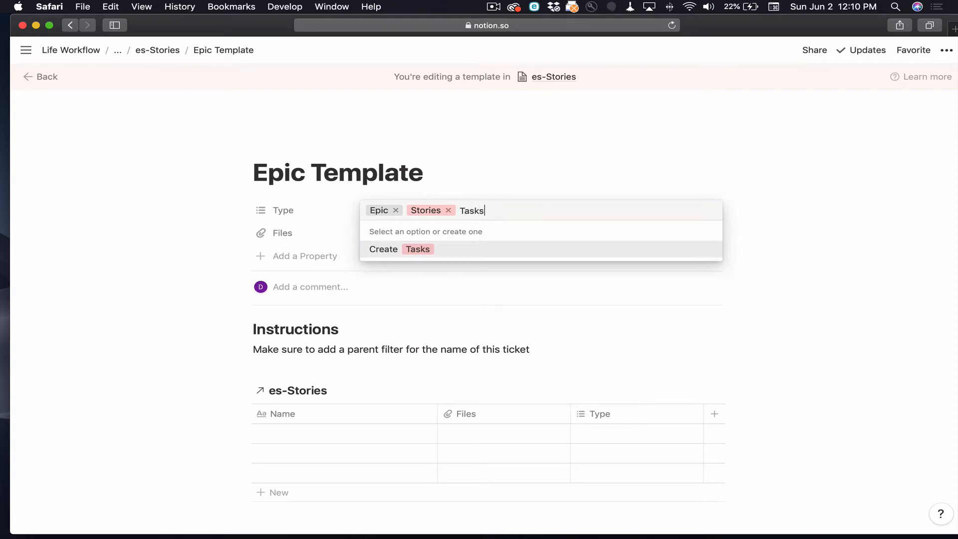
key(Return)
text(Bugs)
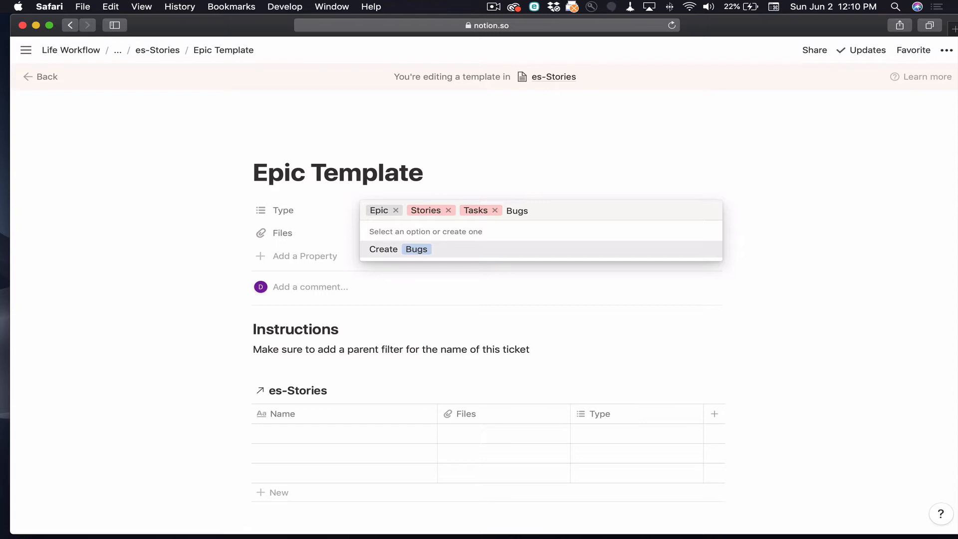
key(Return)
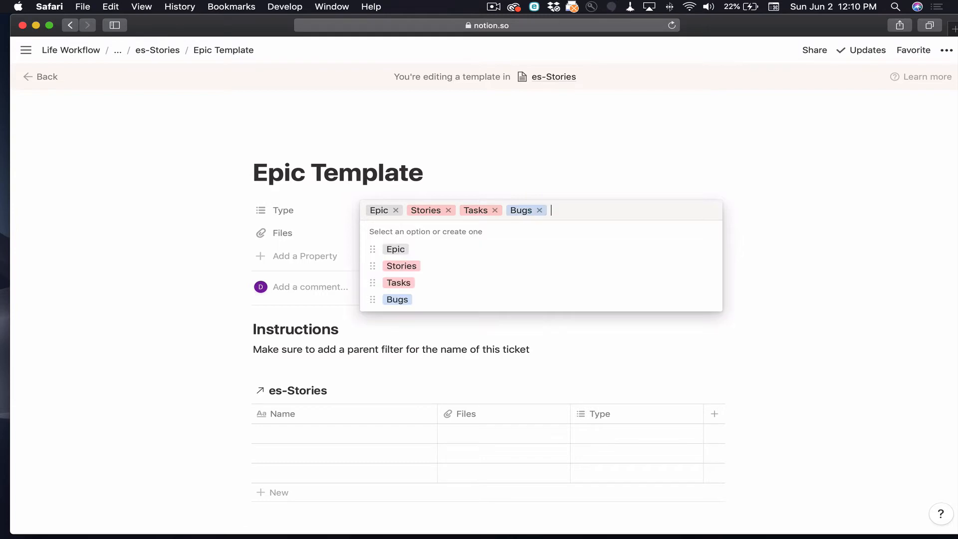
text(Action Items)
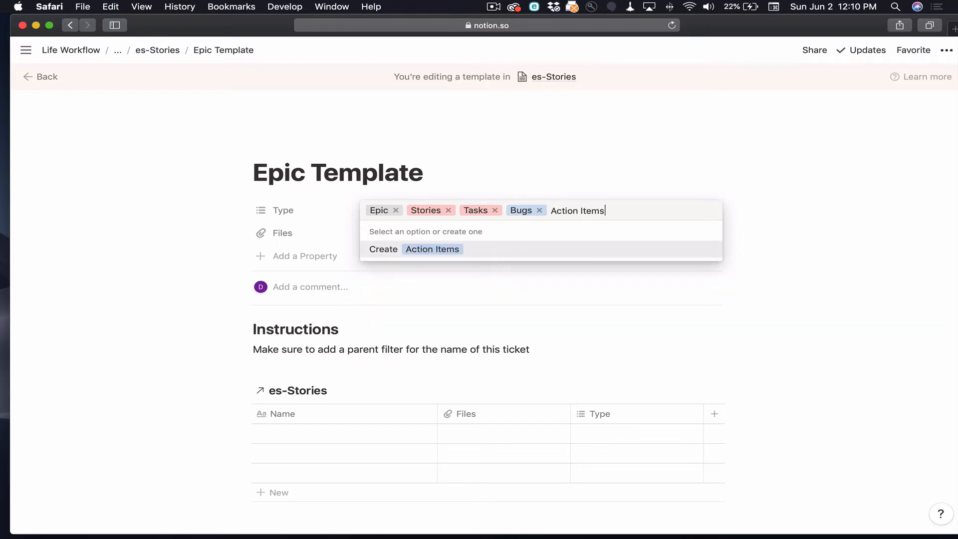
key(Return)
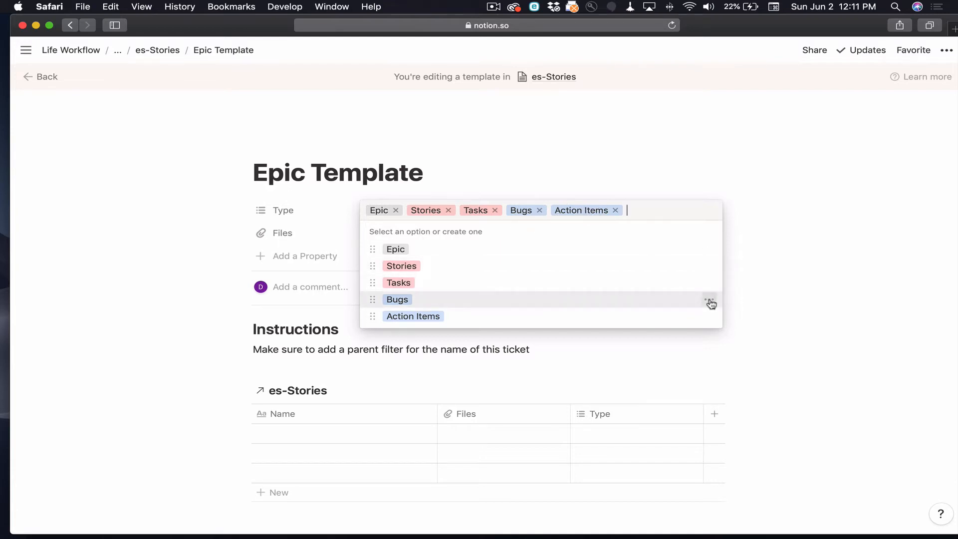
Set the color of the Bugs option to Red
click(709, 300)
click(705, 281)
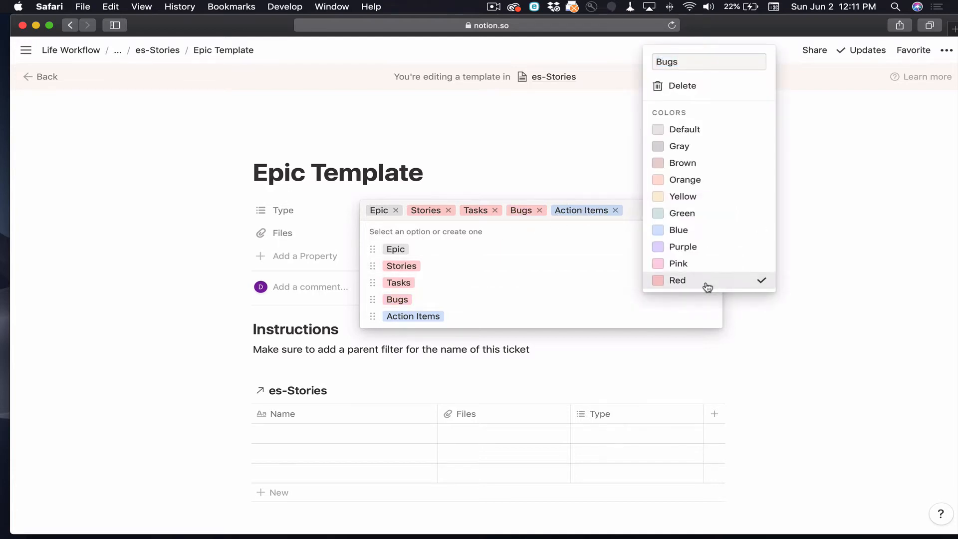
click(714, 324)
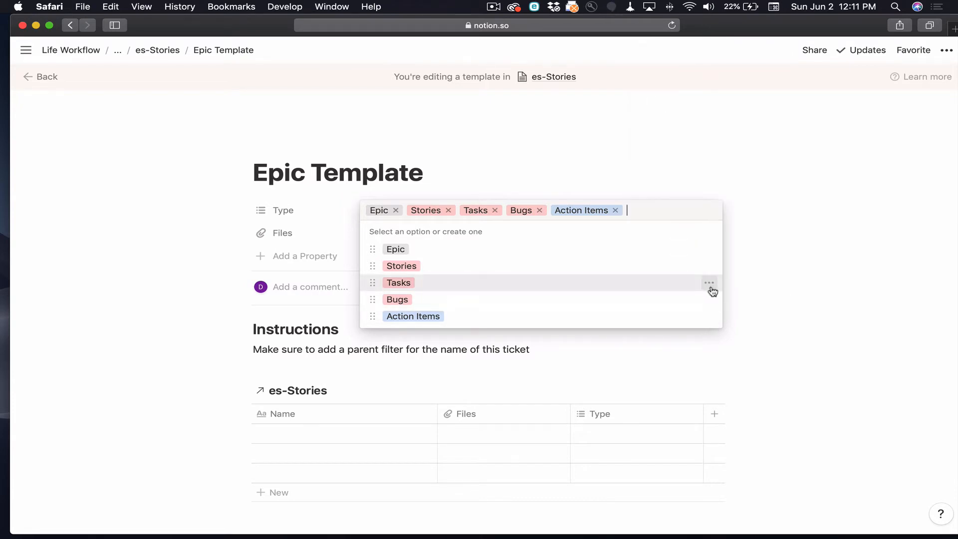
Set the colors of the Tasks and Stories options in the Type property to Gray
click(709, 286)
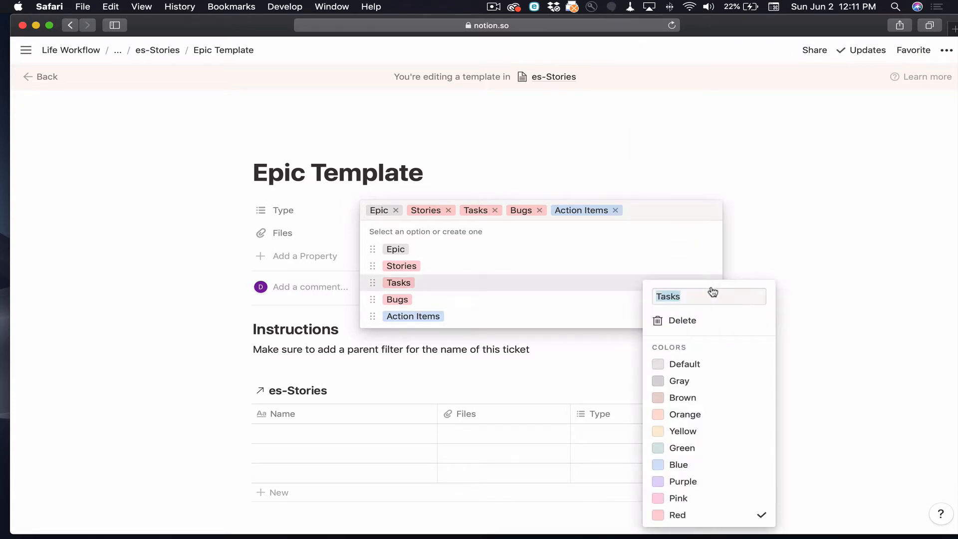
click(702, 388)
click(711, 258)
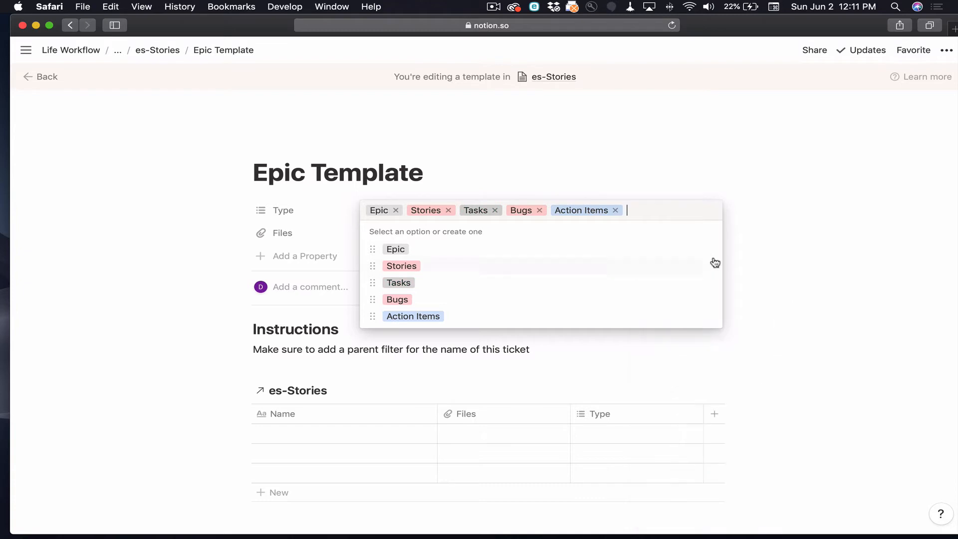
click(717, 268)
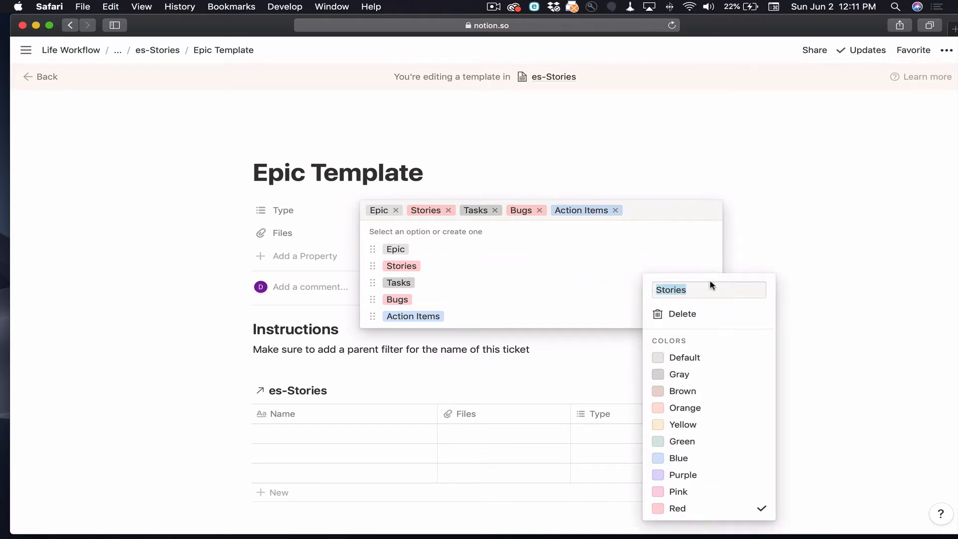
click(691, 375)
click(700, 250)
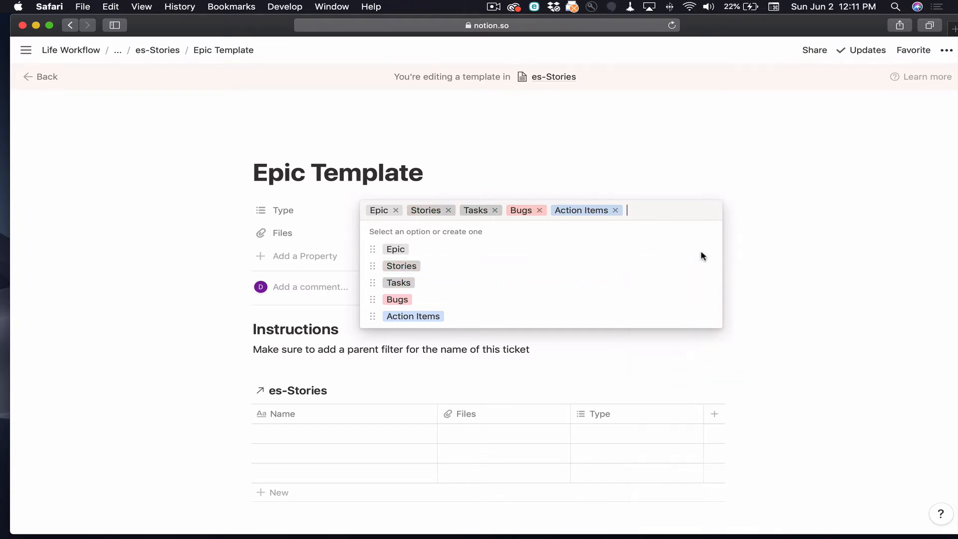
click(744, 252)
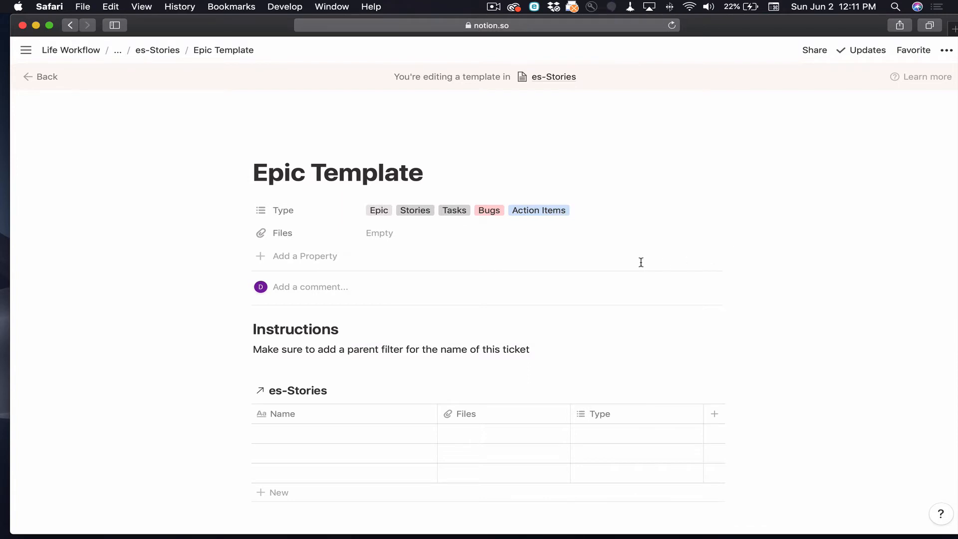
Change the template's Type property from multi-select to the Select property type
click(321, 216)
mouse_move(316, 282)
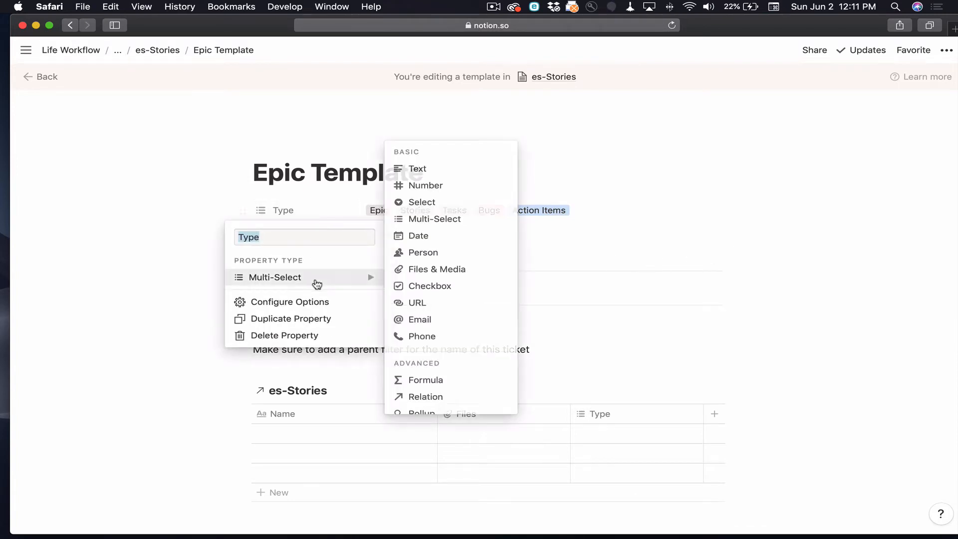
click(420, 203)
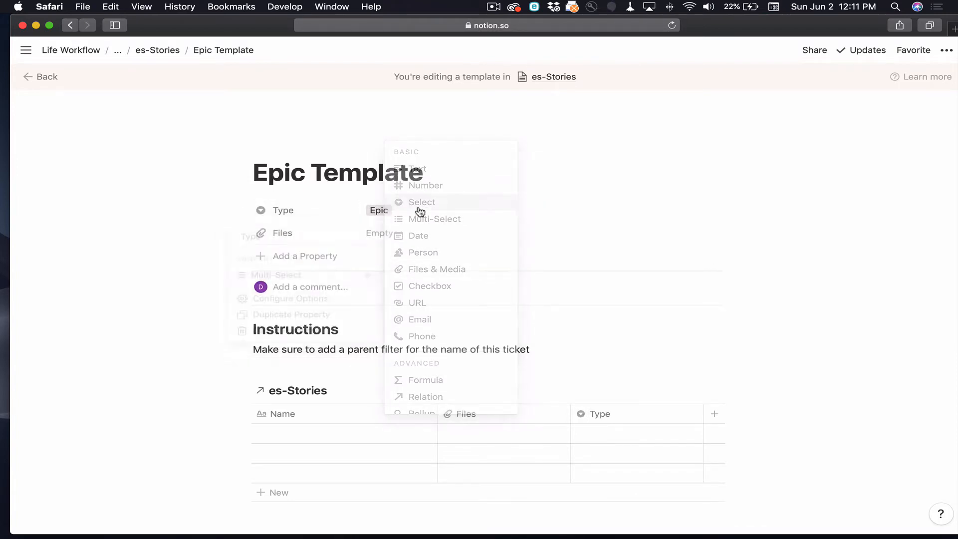
Rename the template's Files property to "Status" and change its property type to Multi-Select
click(323, 235)
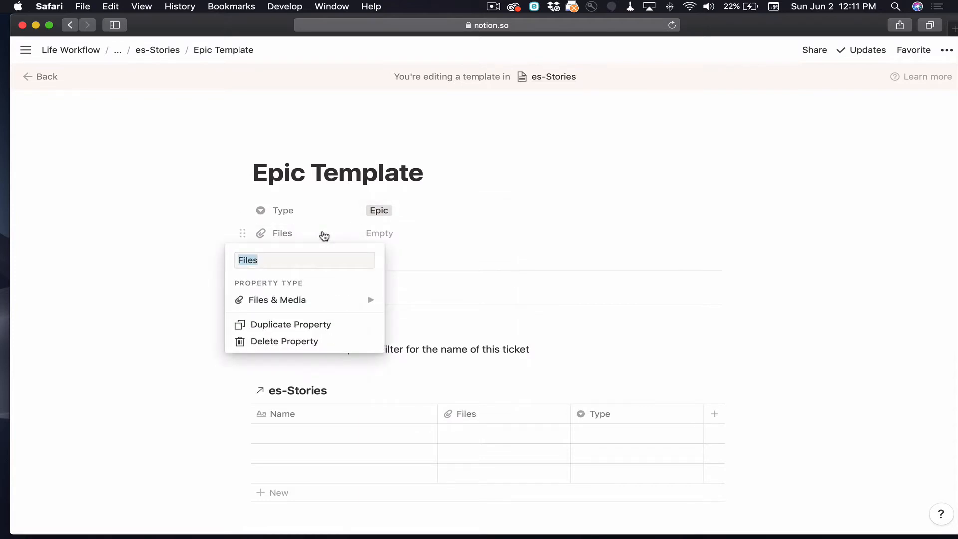
text(Status)
mouse_move(348, 301)
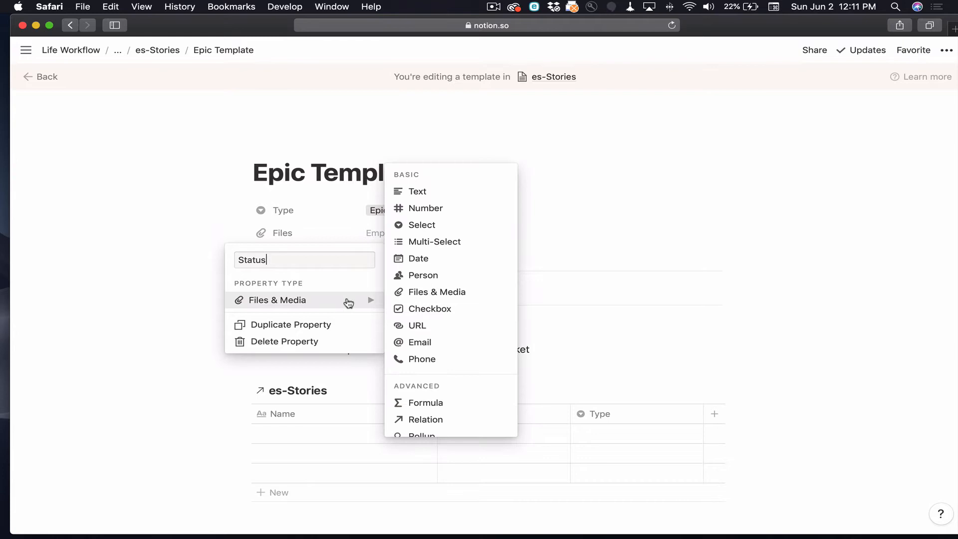
click(428, 244)
Create the options "Grooming" and "Ready to Work" in the template's Status property
click(423, 236)
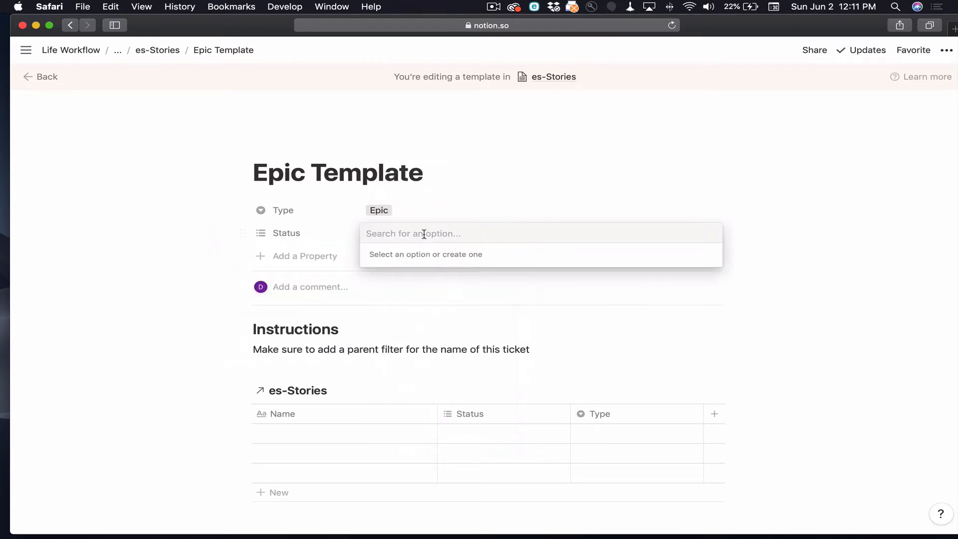
text(G)
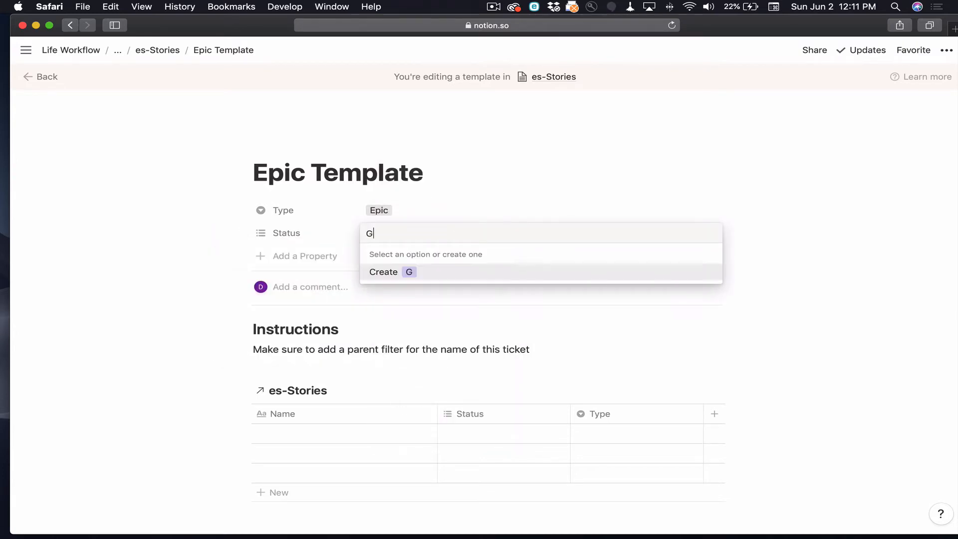
text(rooming)
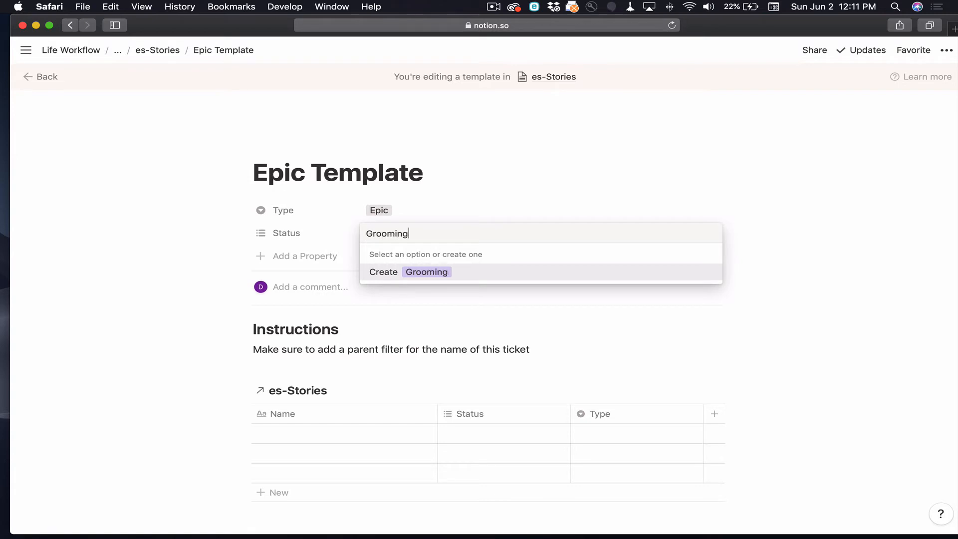
key(Return)
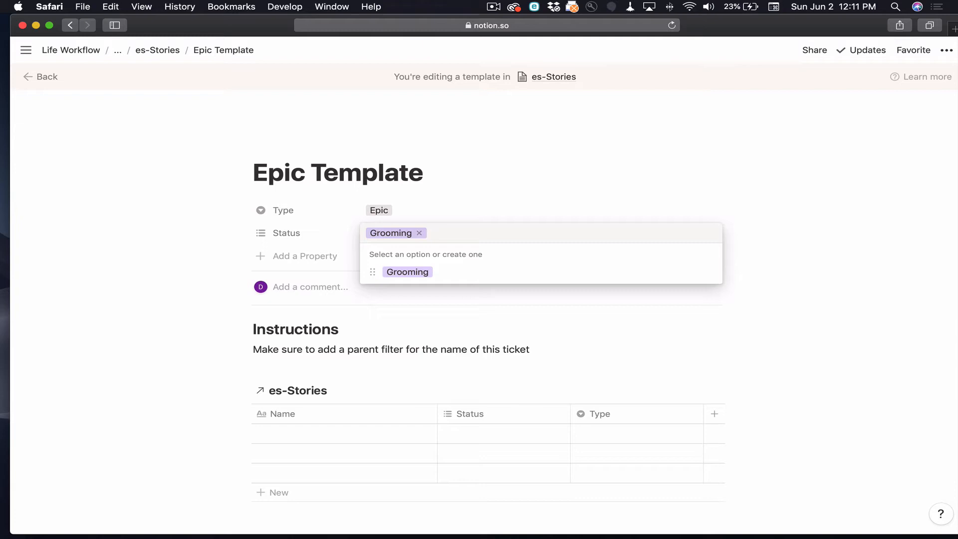
text(Rea)
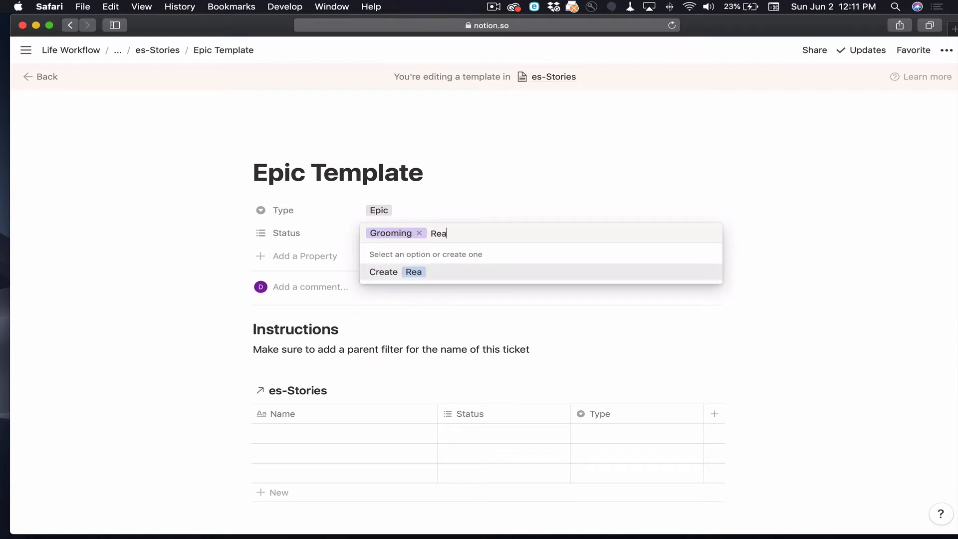
text(dy To Wo)
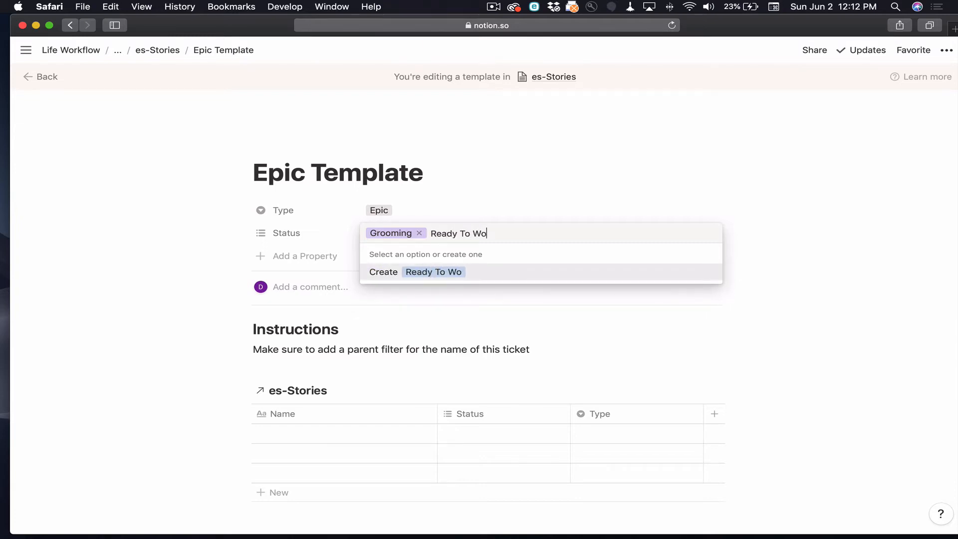
key(BackSpace)
key(BackSpace)
key(BackSpace)
key(BackSpace)
key(BackSpace)
text(to Work)
key(Return)
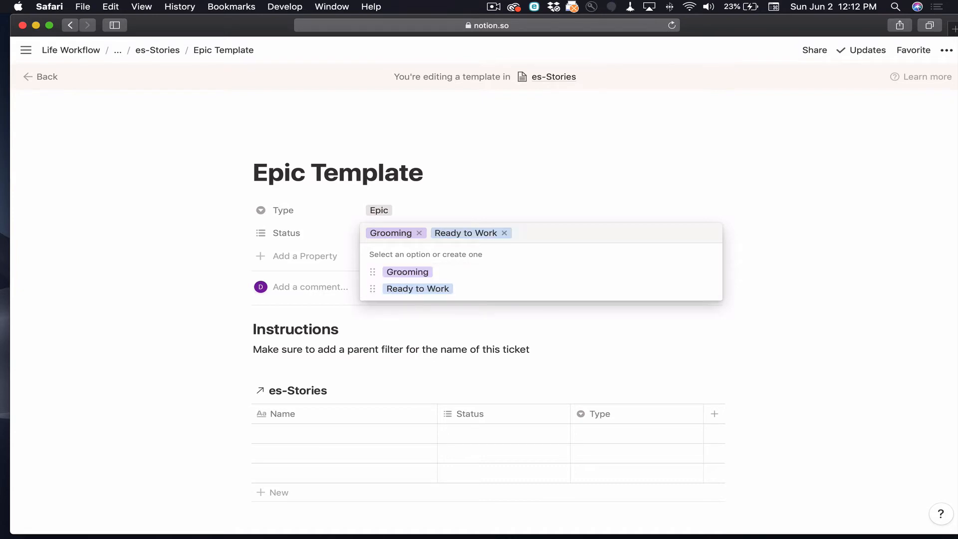
Add the options "In Process" and "Blocked" to the Status property
text(In )
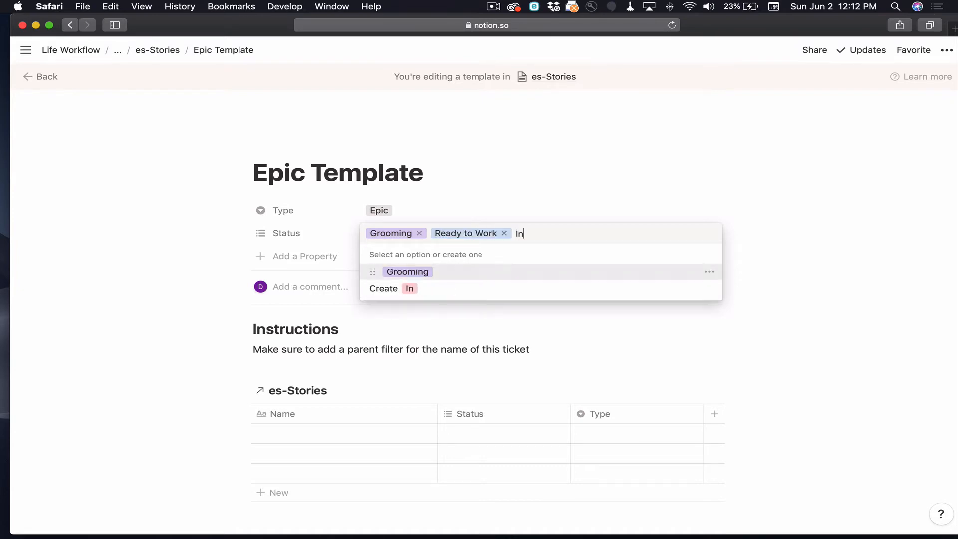
text(Process)
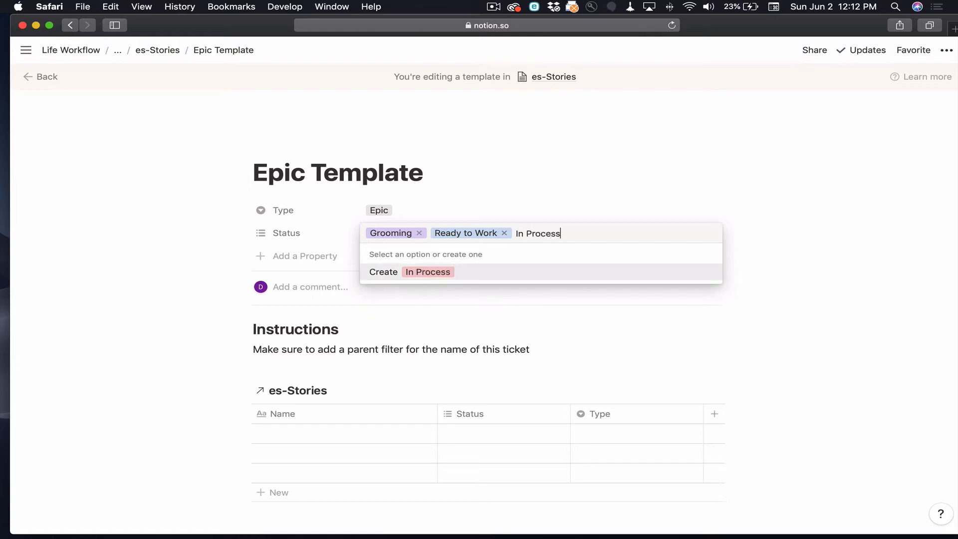
key(Return)
text(Blocked)
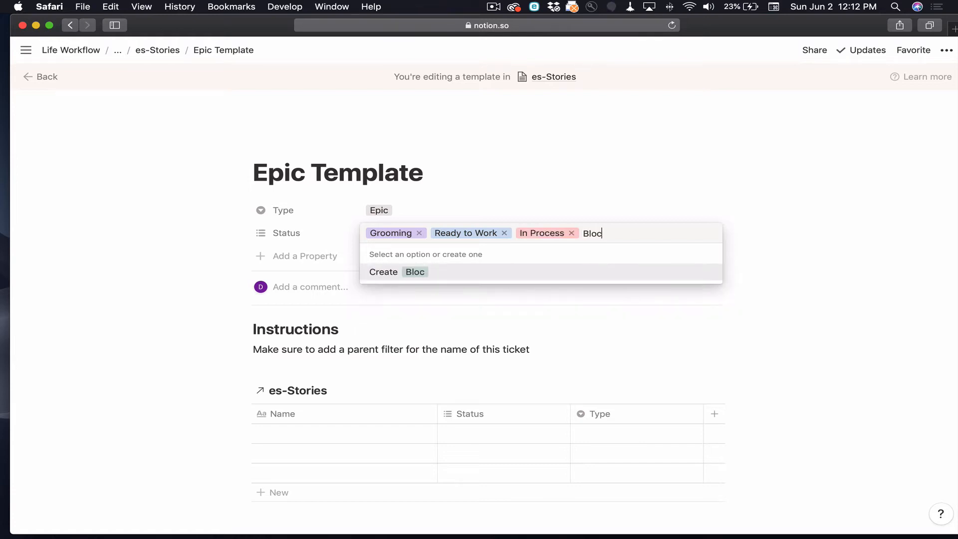
key(Return)
Add the options "Review", "Complete" and "Closed" to the Status property
text(Review)
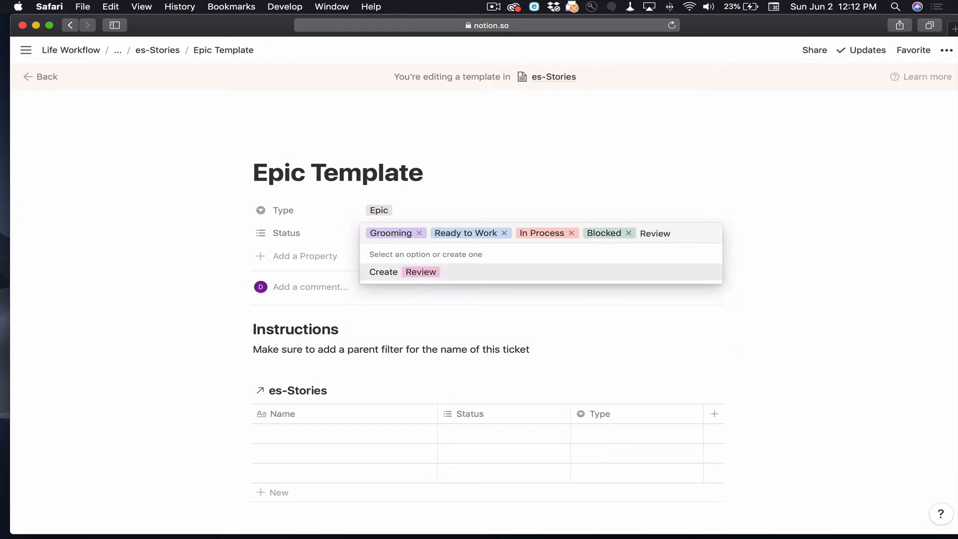
key(Return)
text(Co)
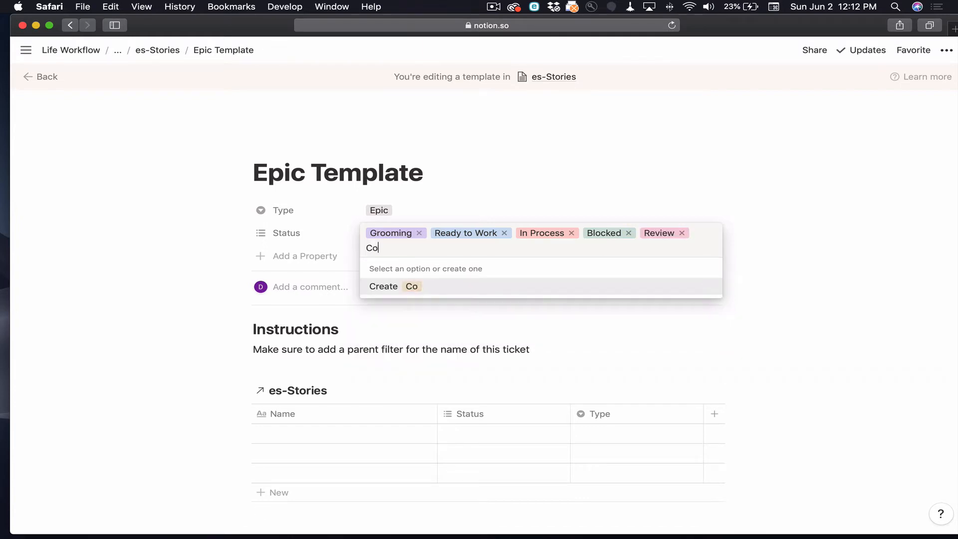
text(mplete)
key(Return)
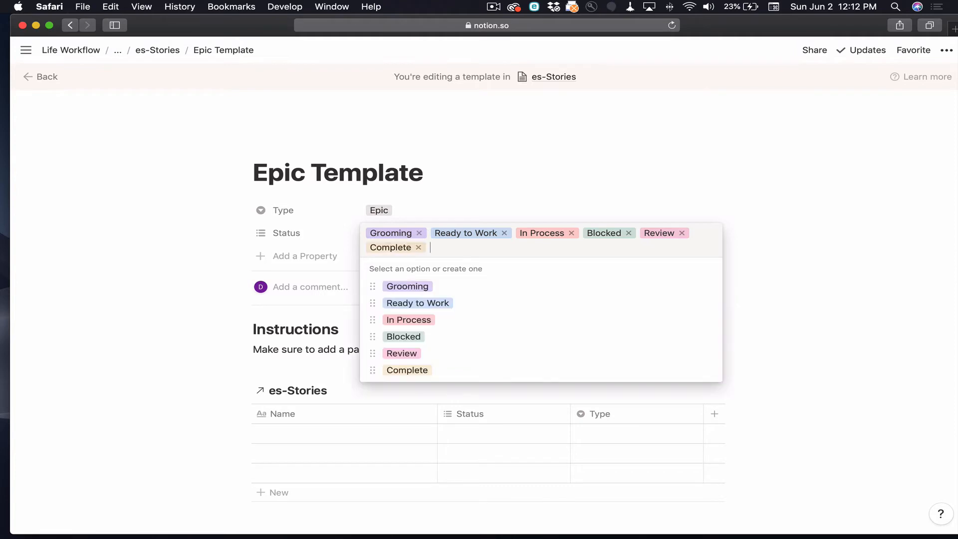
text(Closed)
key(Return)
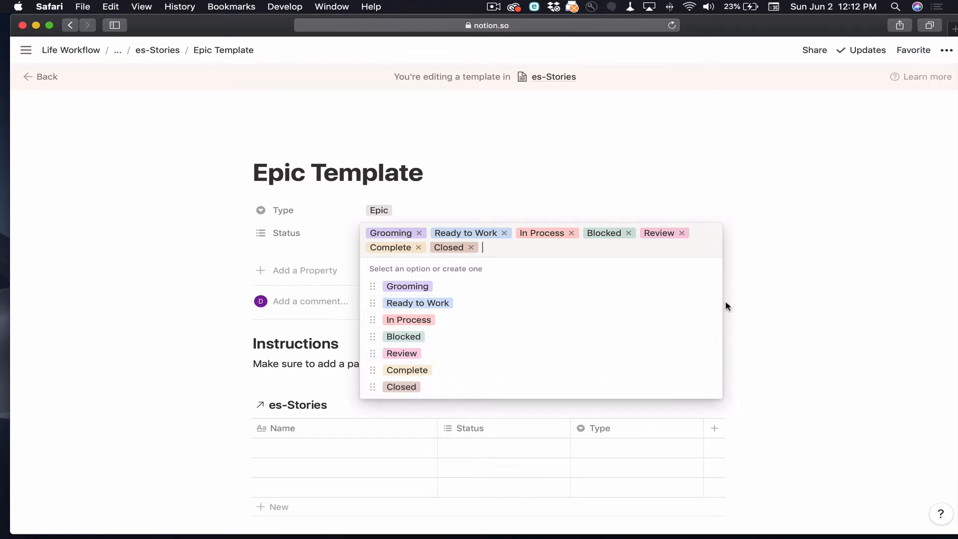
Set the color of the Ready to Work status option to Green and In Process to Blue
click(710, 302)
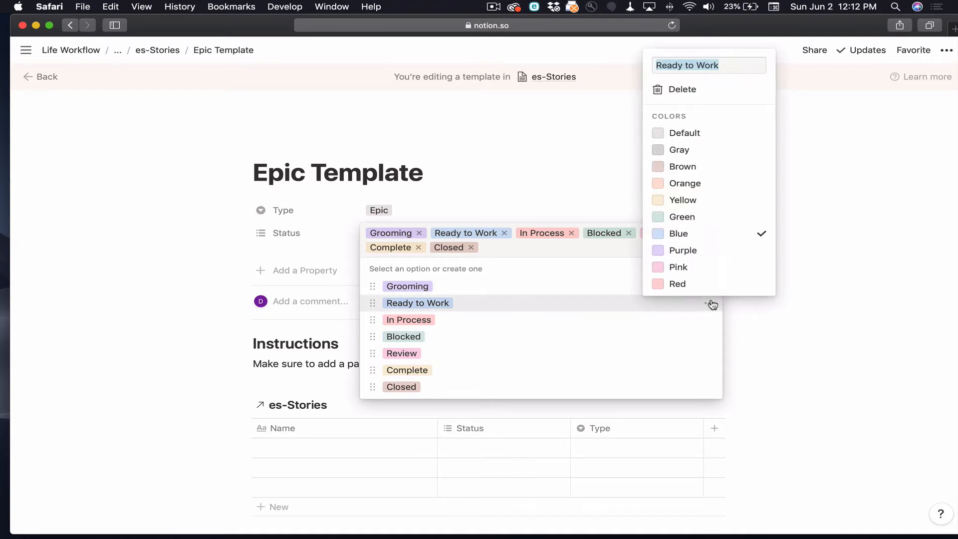
click(692, 217)
click(697, 301)
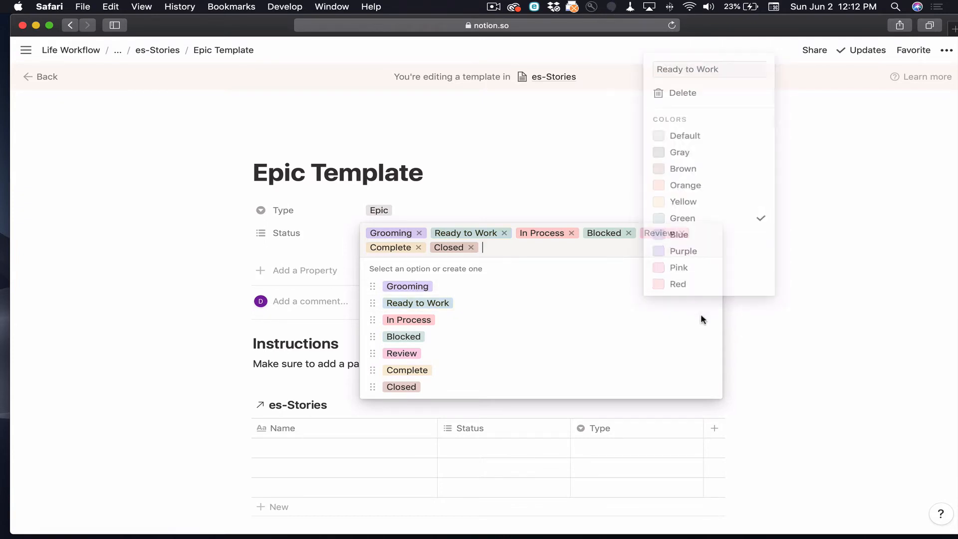
click(710, 320)
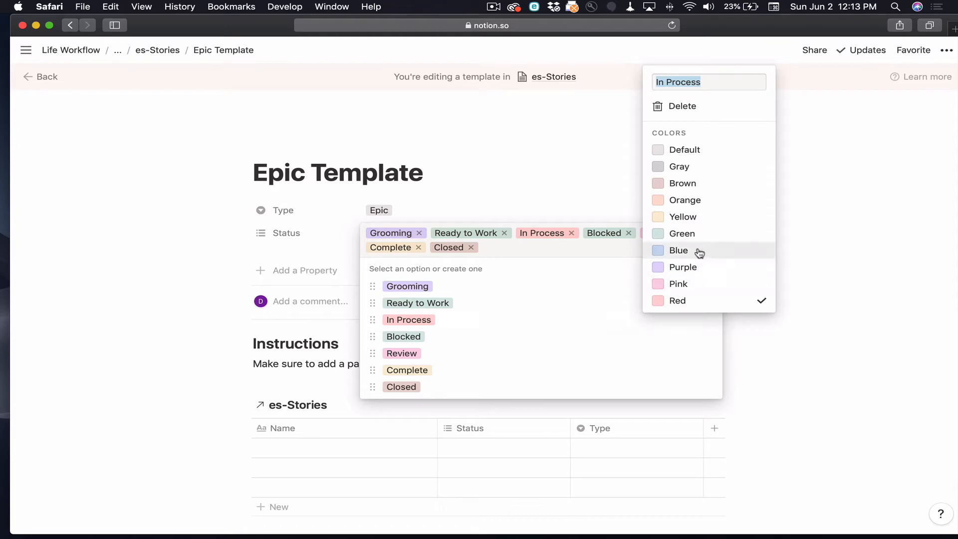
click(697, 249)
click(700, 343)
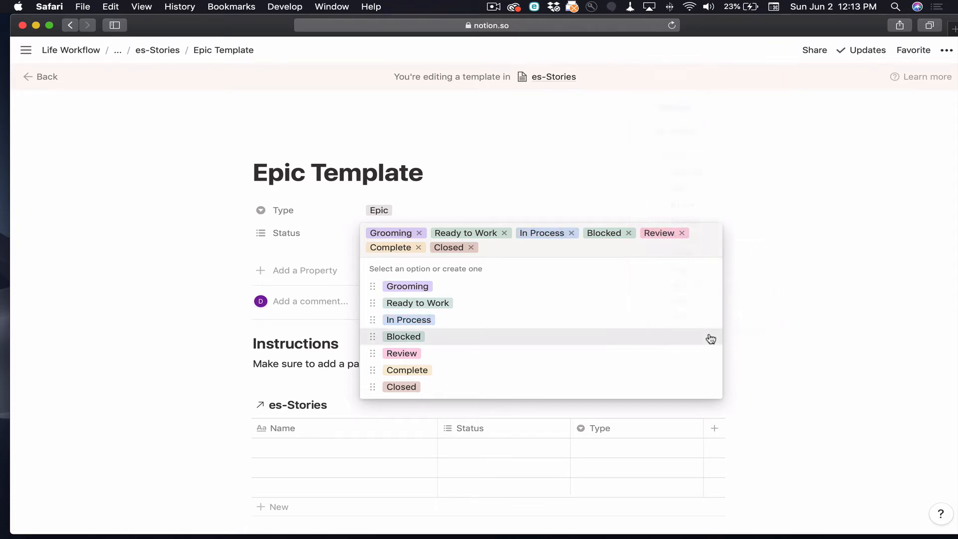
Set the color of the Blocked status option to Red and Complete to Brown
click(708, 336)
click(680, 317)
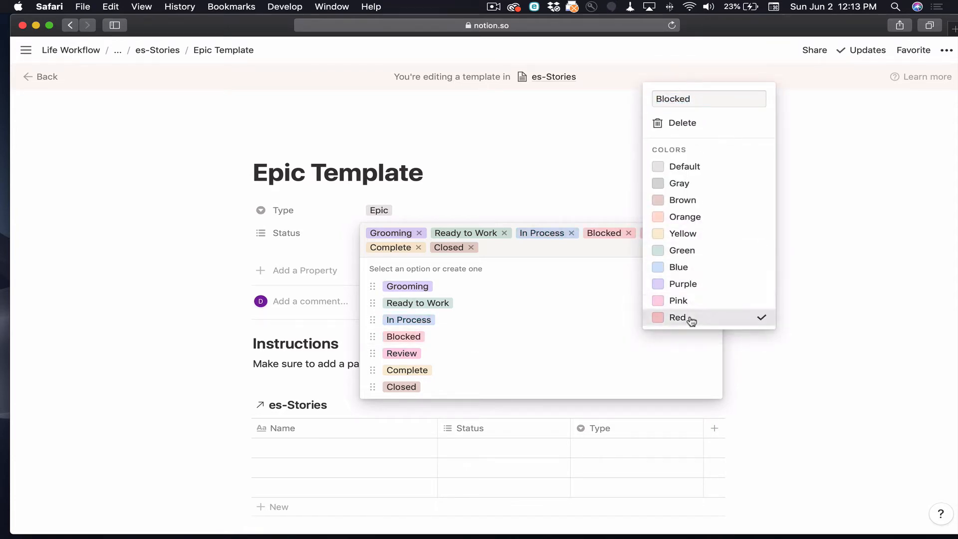
click(698, 367)
click(709, 372)
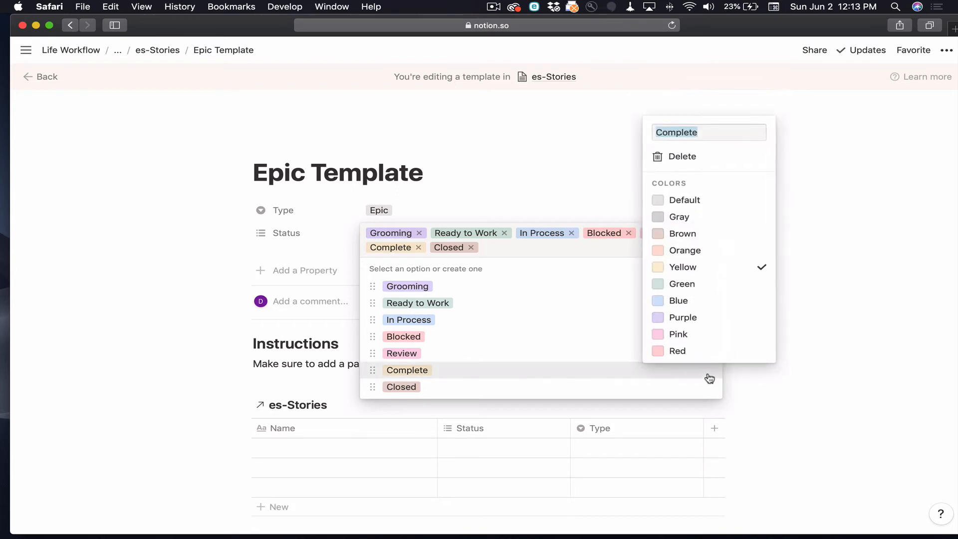
click(697, 237)
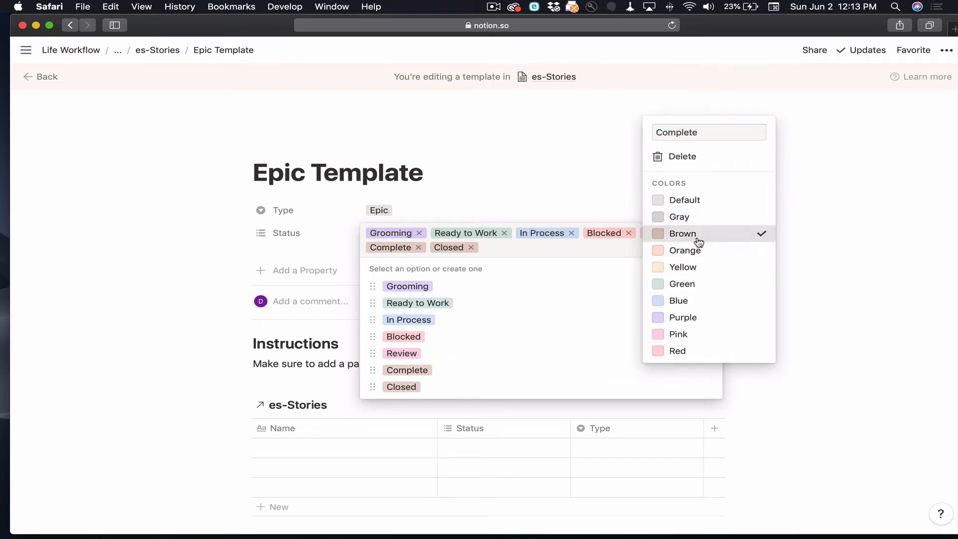
click(697, 382)
Set the color of the Closed status option to Gray and close the Status option list
click(705, 390)
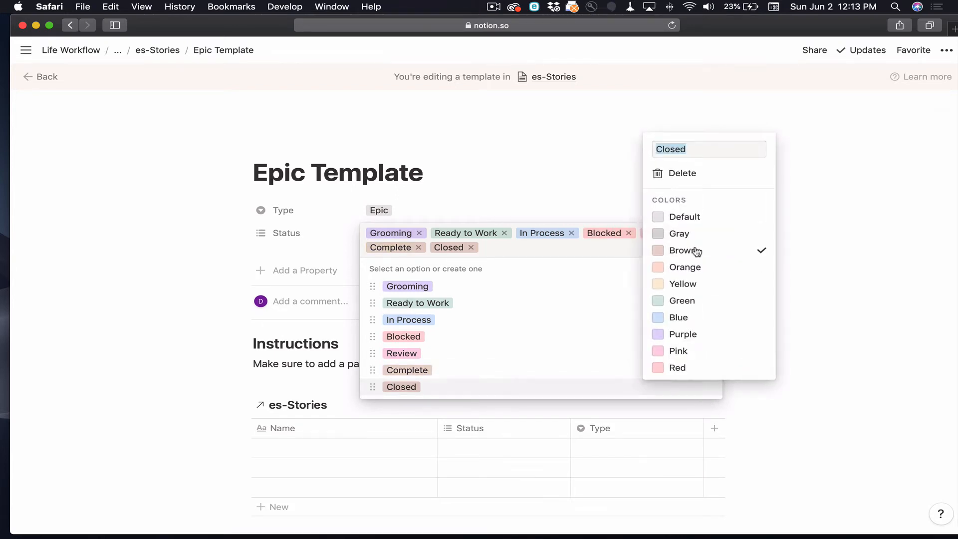
click(697, 235)
click(800, 230)
click(800, 230)
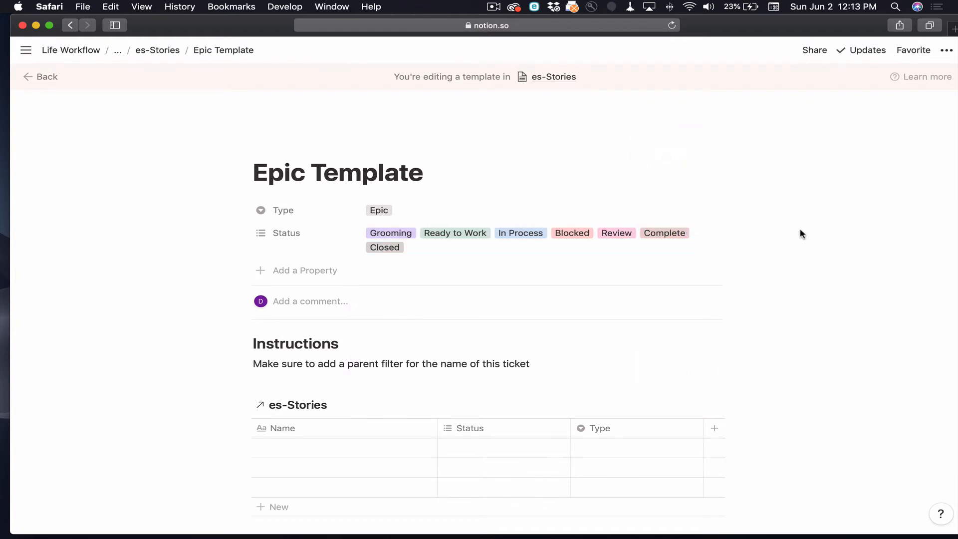
Clear all selected values from the template's Status property, keeping the options available in its list
click(520, 253)
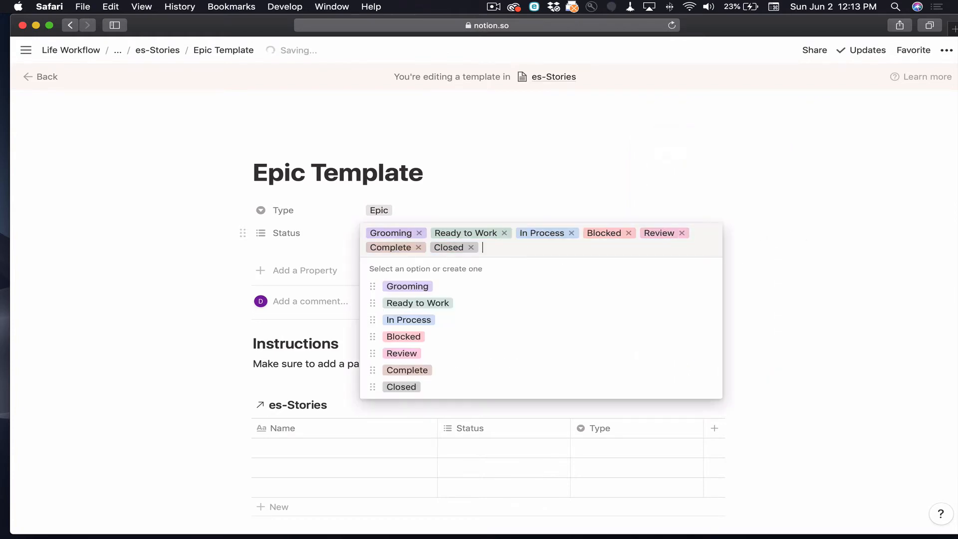
key(BackSpace)
key(BackSpace)
key(BackSpace)
key(BackSpace)
key(BackSpace)
key(BackSpace)
key(BackSpace)
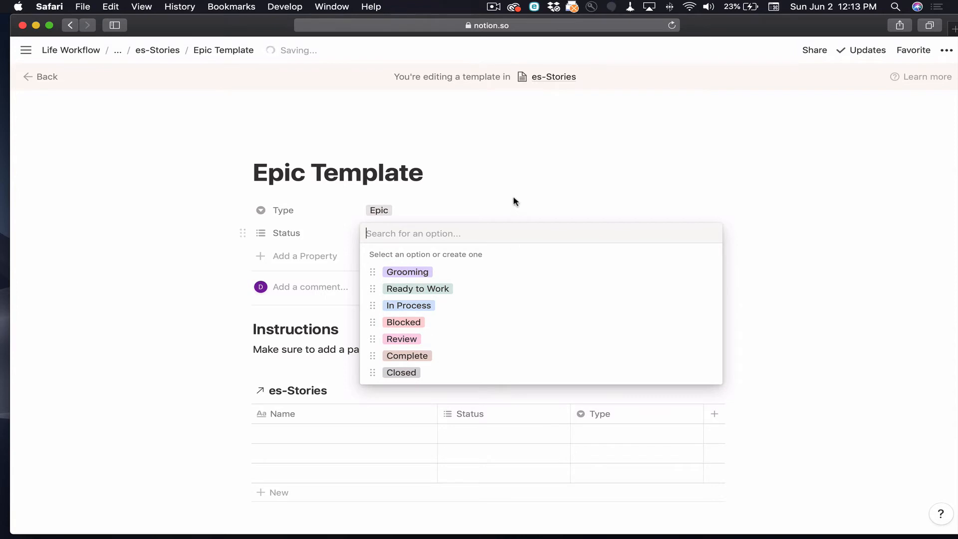
click(514, 200)
Add a text property named Parent to the Epic Template
click(322, 256)
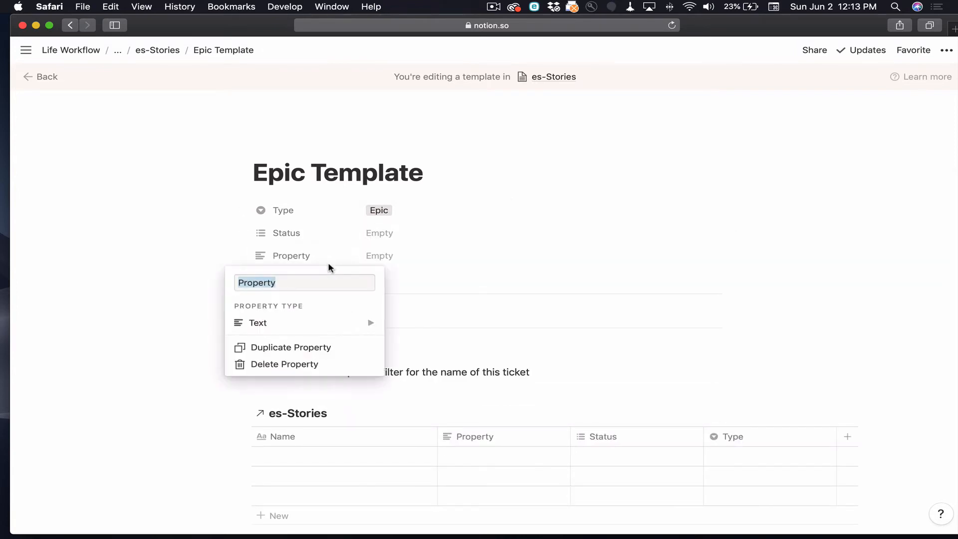
text(Paren)
key(Return)
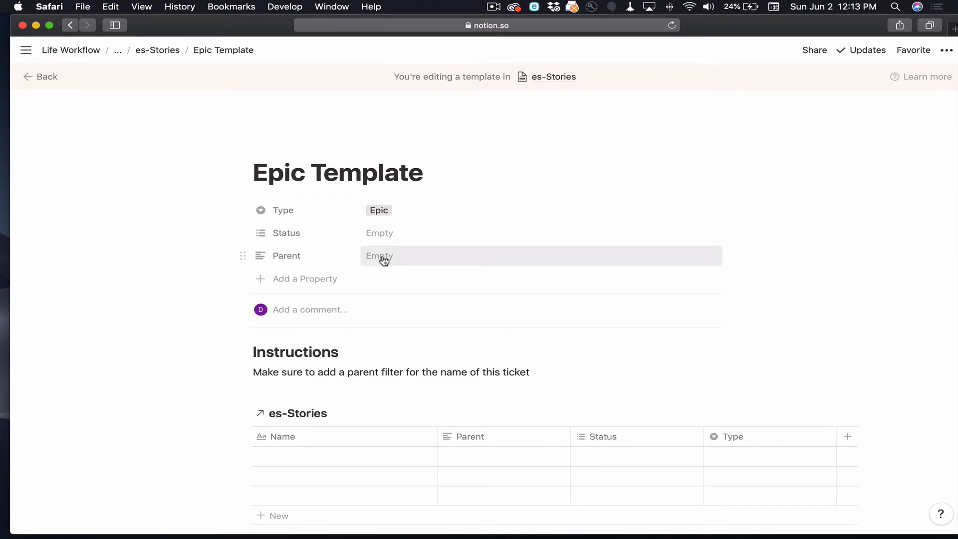
Go to the Eat Savy project's Personas page and find the es-Scenarios board
click(156, 51)
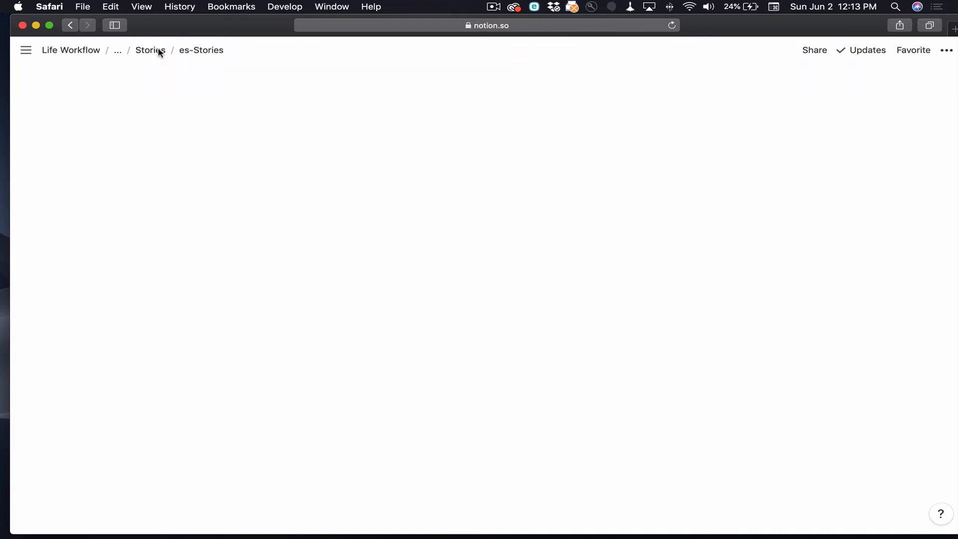
click(117, 51)
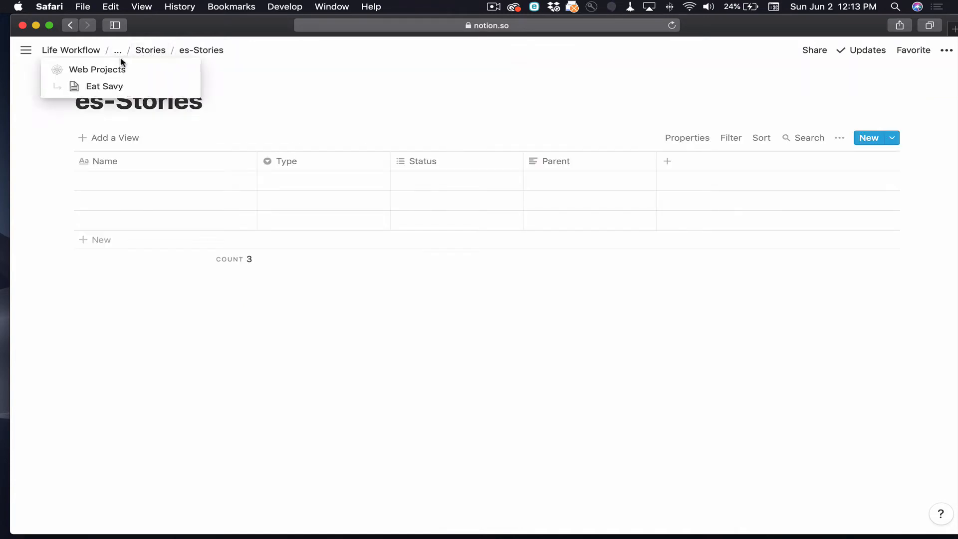
click(119, 88)
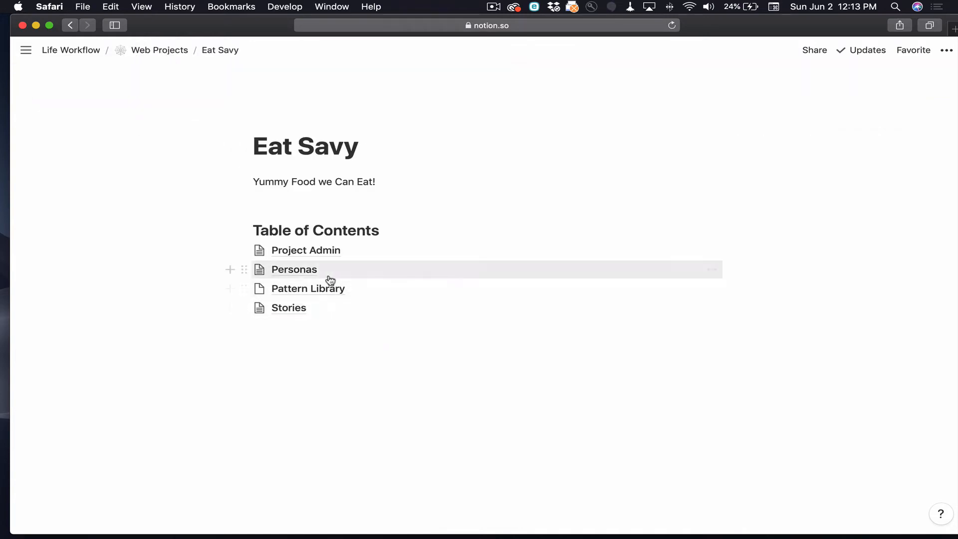
click(304, 272)
scroll(470, 297, down, 10)
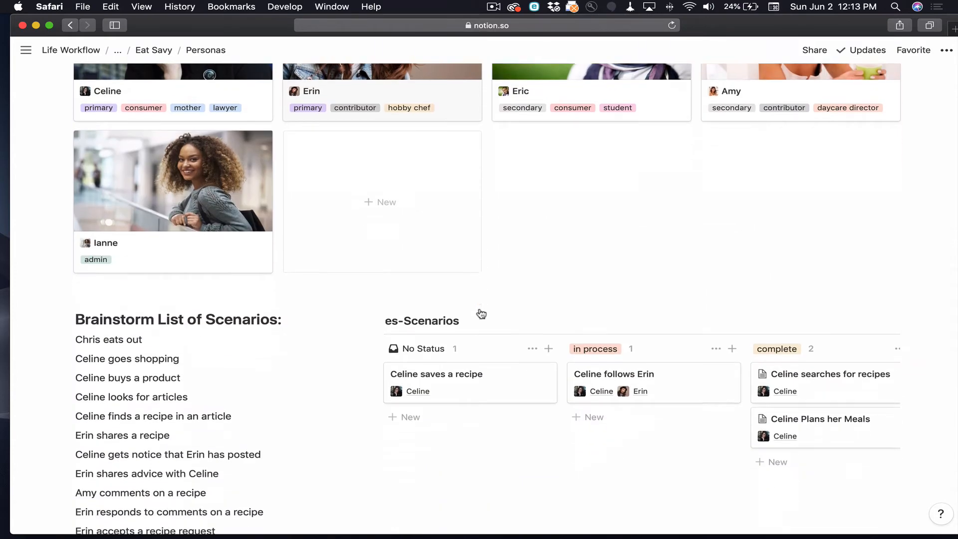
Examine the completed recipe-search scenario, including its flow diagram and the features listed below it, and close it
click(800, 266)
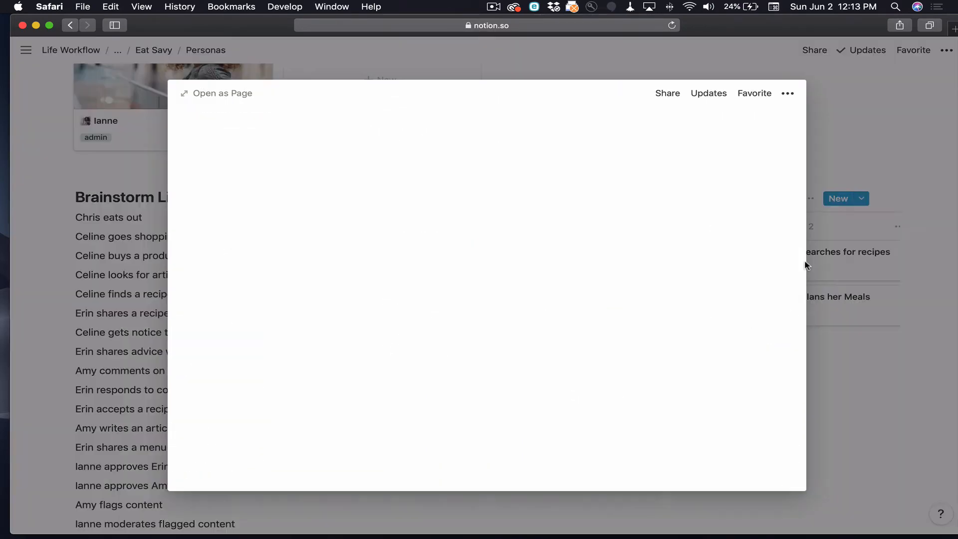
scroll(673, 354, down, 5)
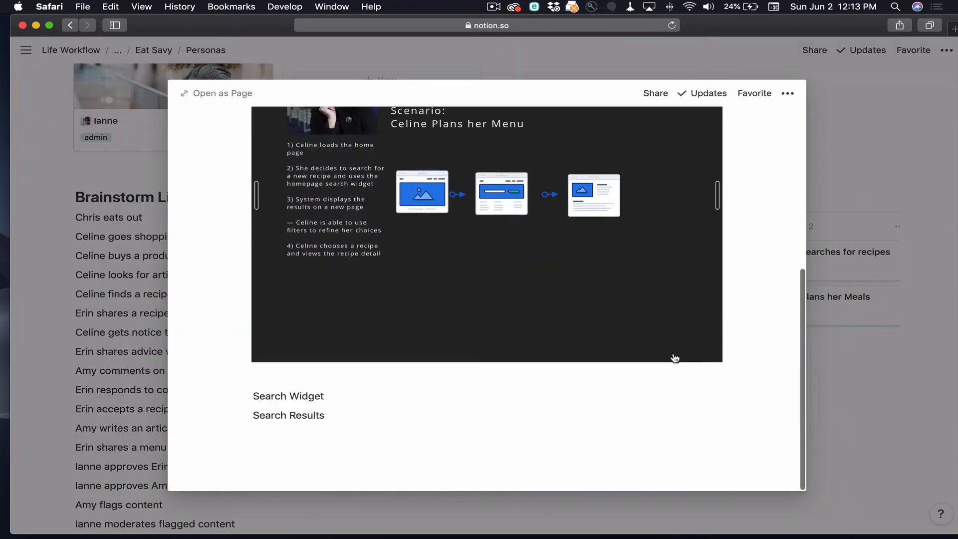
scroll(551, 293, up, 5)
scroll(551, 292, down, 5)
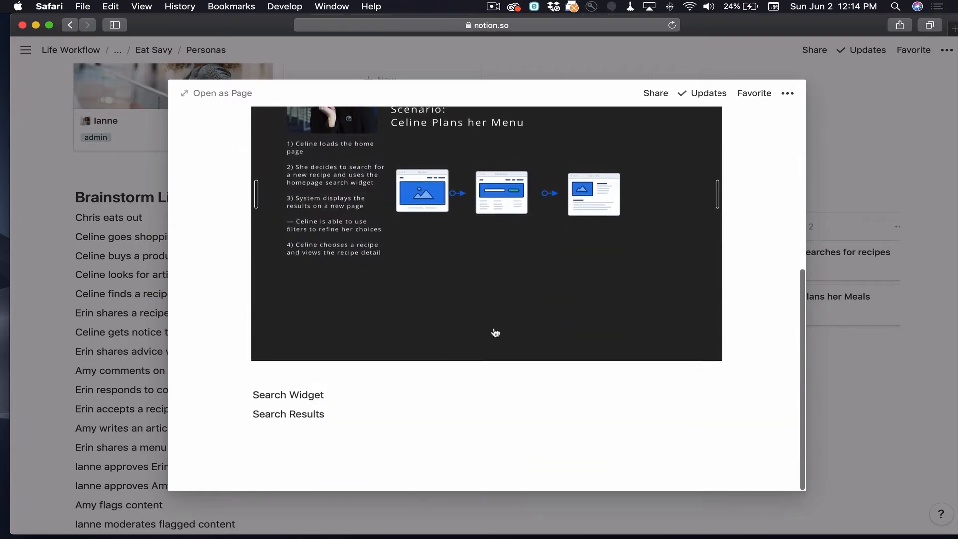
scroll(380, 363, up, 3)
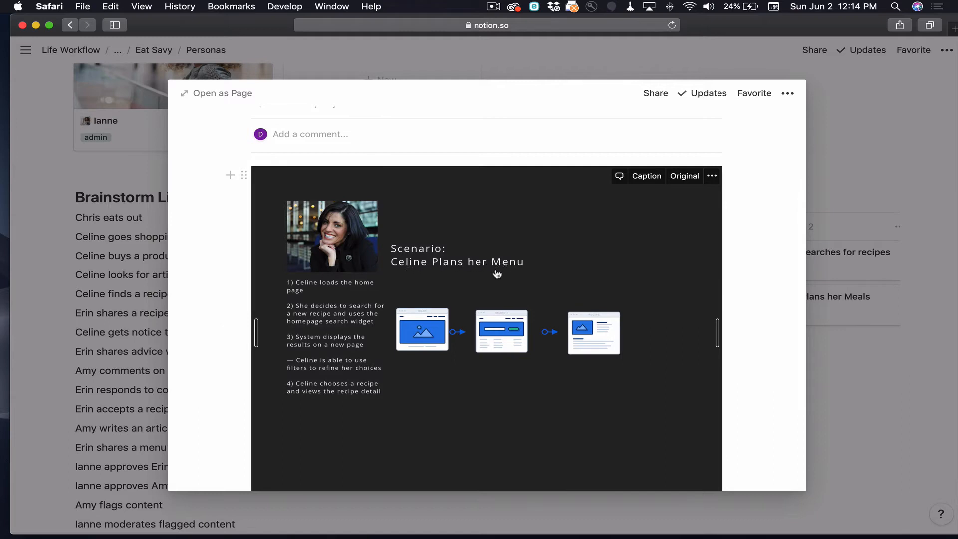
scroll(497, 274, down, 3)
scroll(497, 274, up, 2)
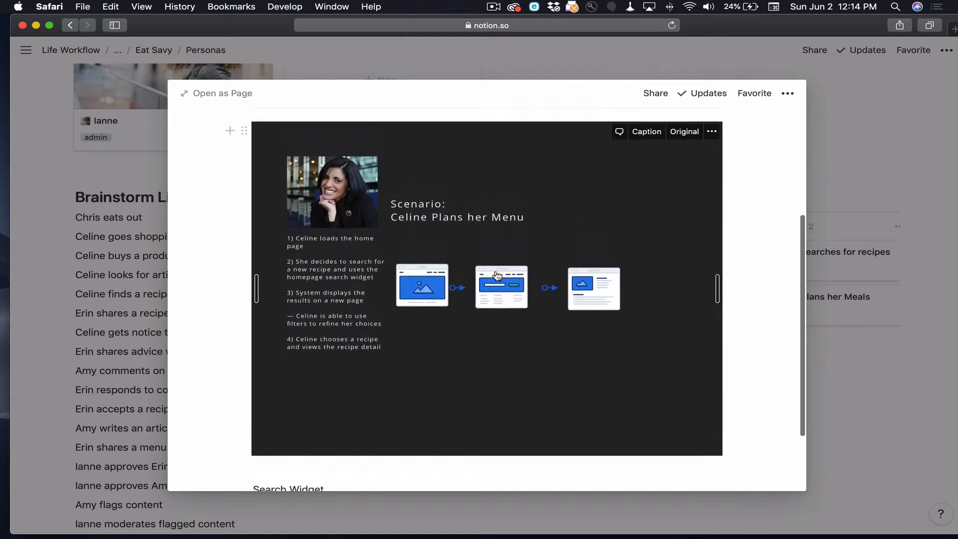
scroll(497, 274, up, 2)
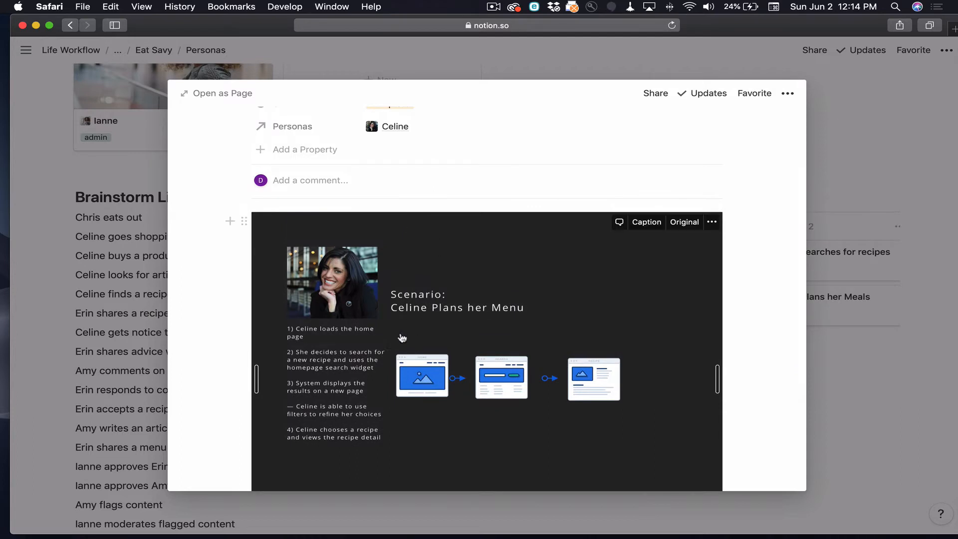
scroll(402, 338, up, 1)
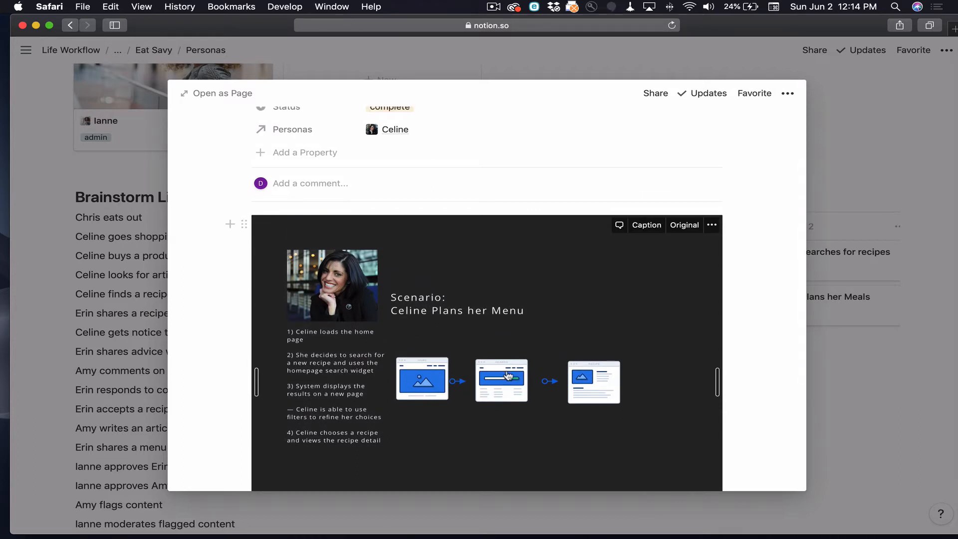
scroll(427, 428, down, 4)
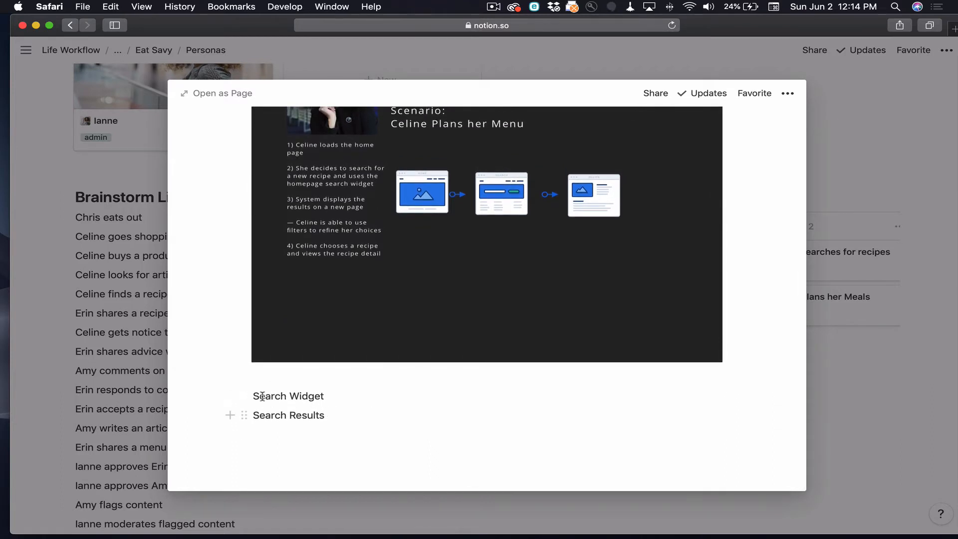
click(856, 363)
Examine the completed meal-planning scenario's flow diagram and the pages listed below it, and close it
click(836, 319)
scroll(678, 339, down, 4)
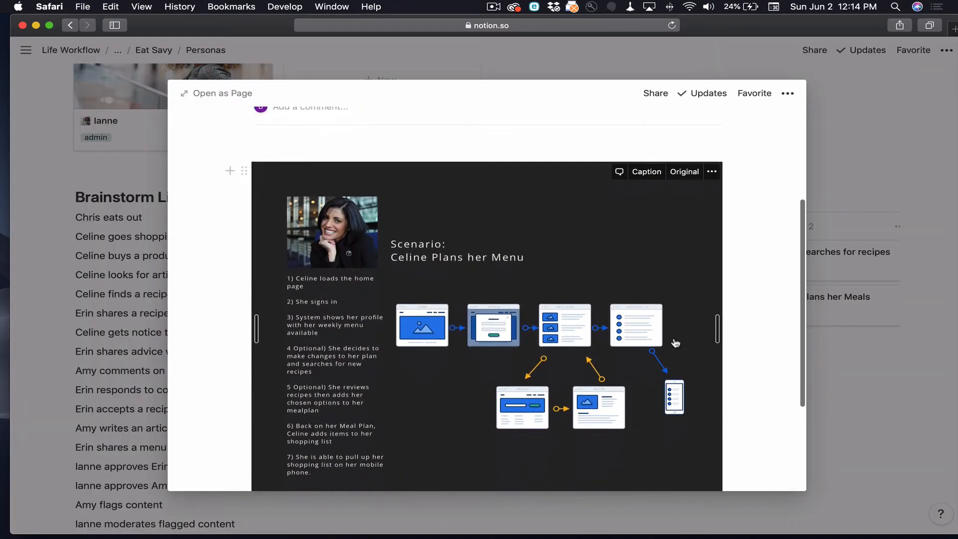
scroll(676, 343, down, 3)
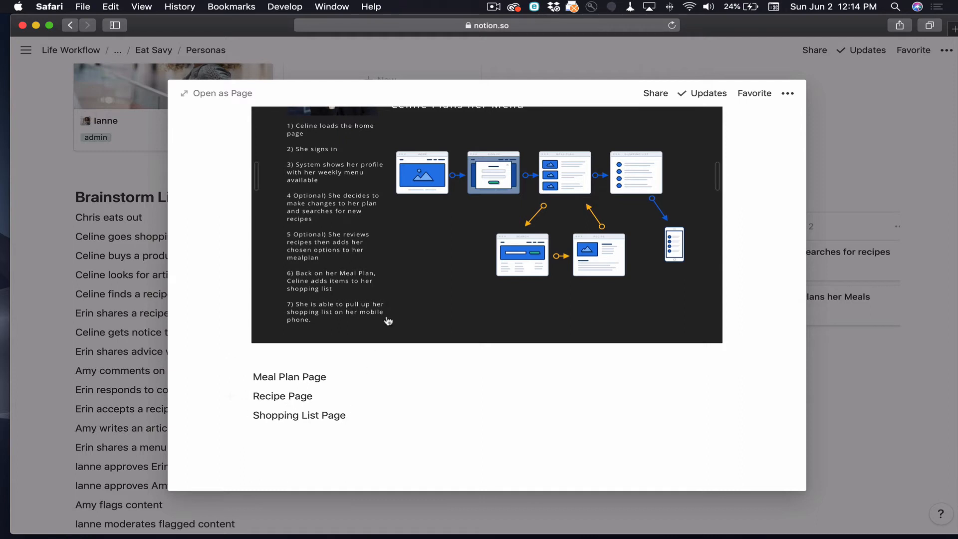
scroll(394, 338, up, 2)
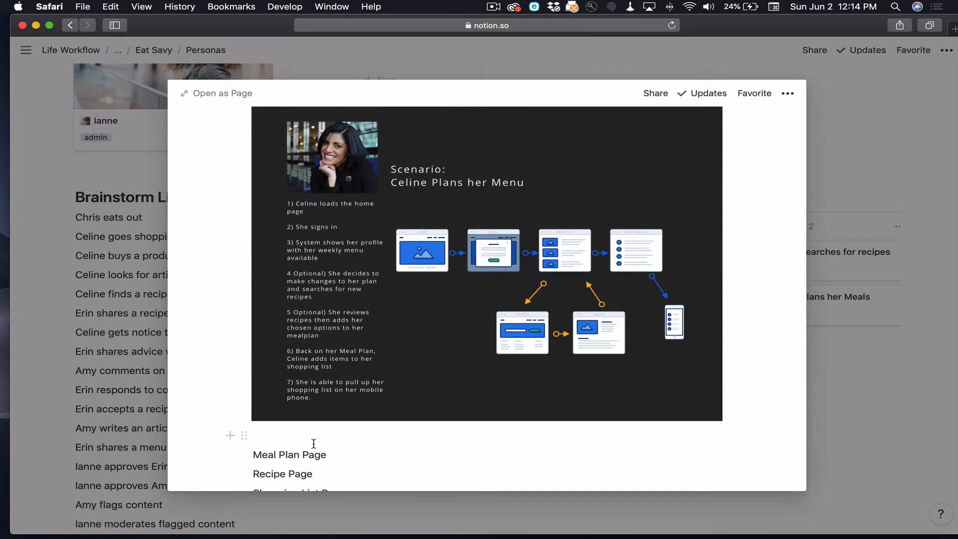
scroll(312, 444, down, 2)
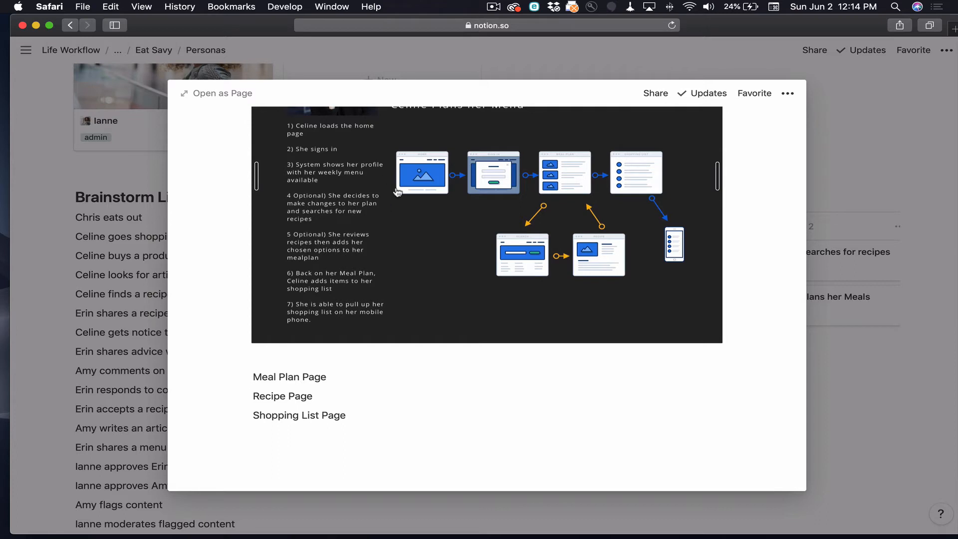
click(887, 183)
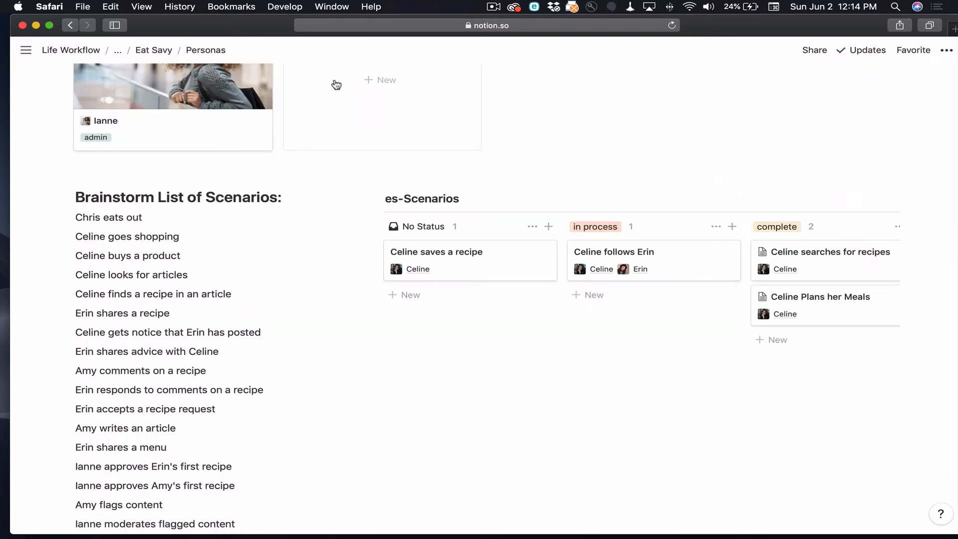
Return to the Eat Savy project's Stories page and open the es-Stories Epic Template for editing as a full page
click(169, 50)
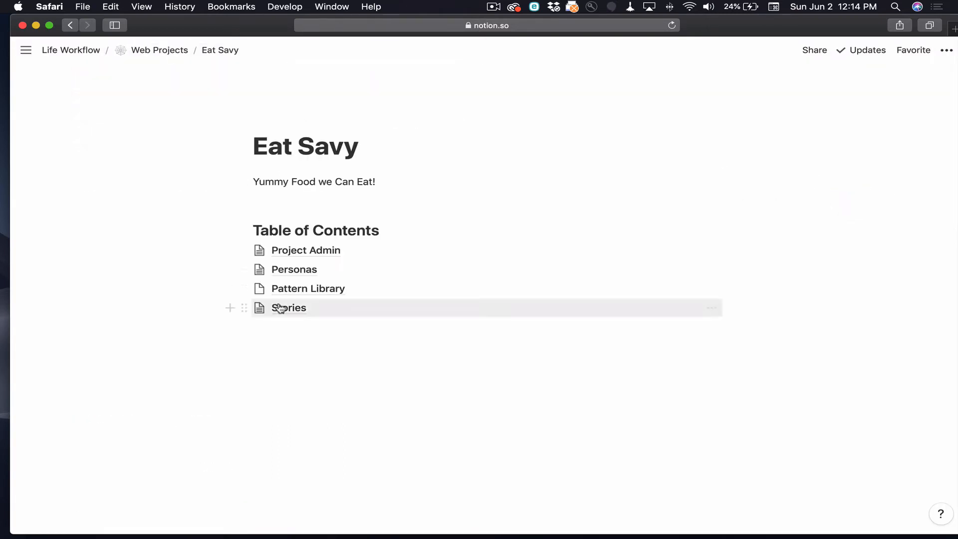
click(278, 307)
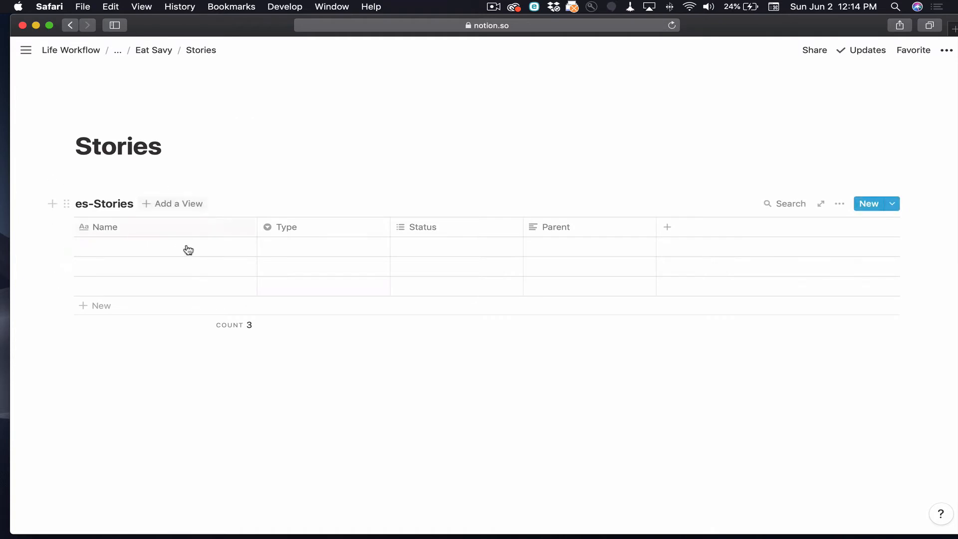
click(891, 204)
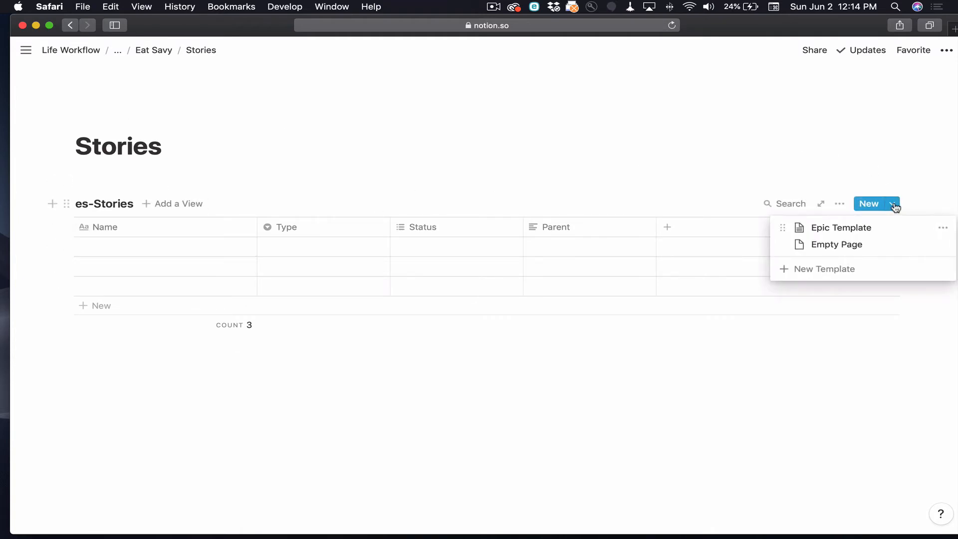
click(943, 228)
click(872, 209)
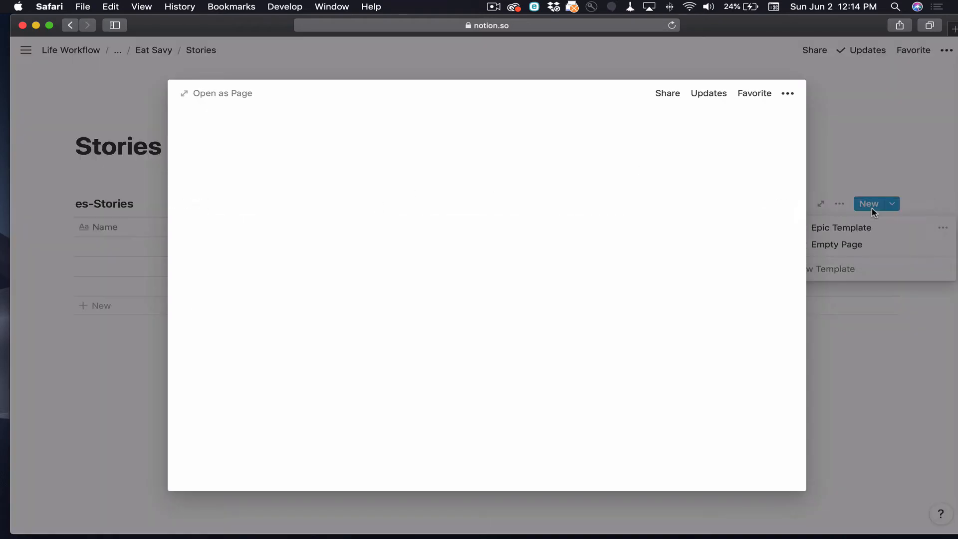
click(227, 94)
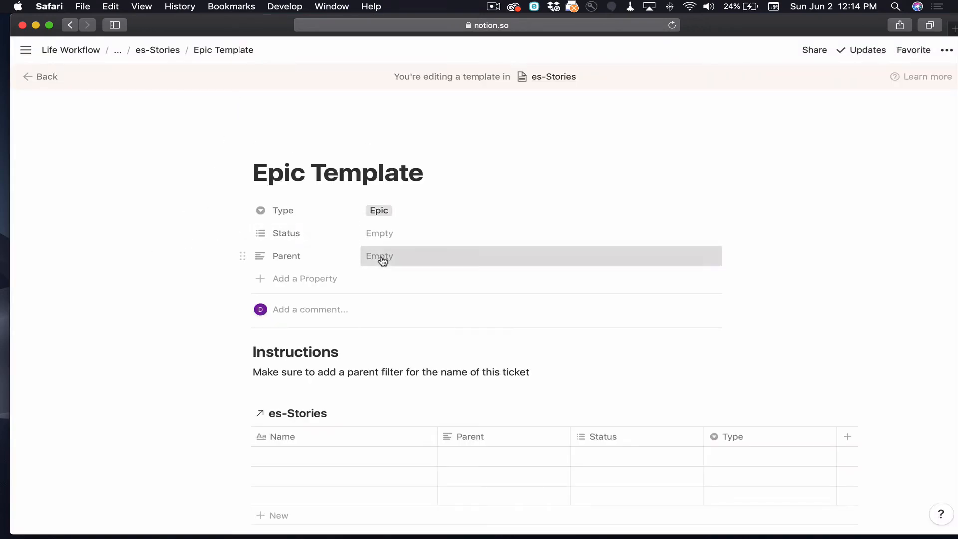
Fill the template's Parent property with a mention of the meal-planning scenario page from es-Scenarios
click(382, 258)
text(@)
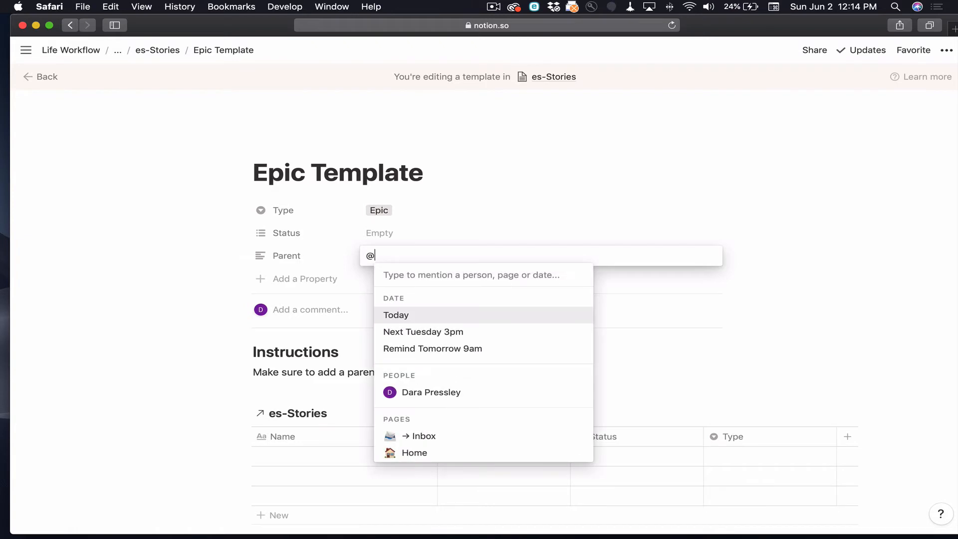
text(Celine)
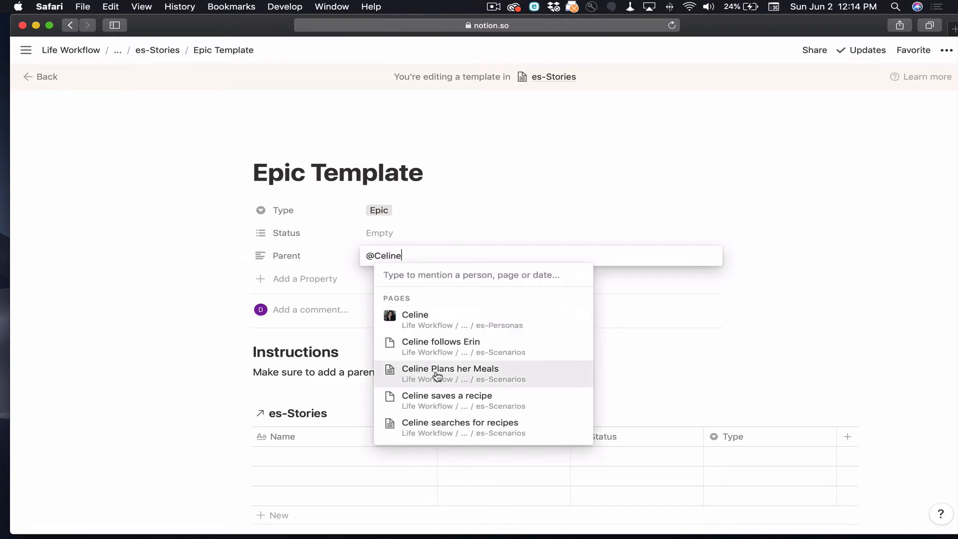
click(437, 373)
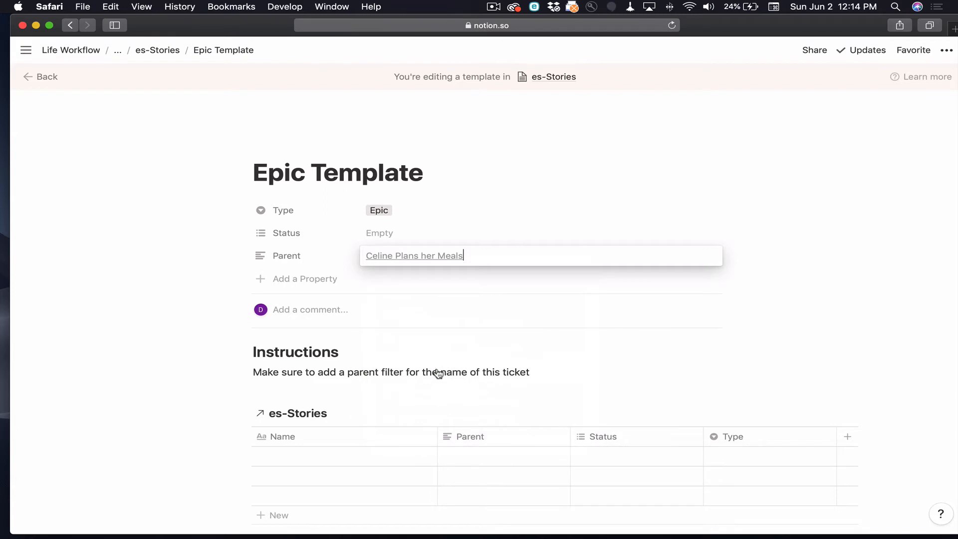
click(503, 287)
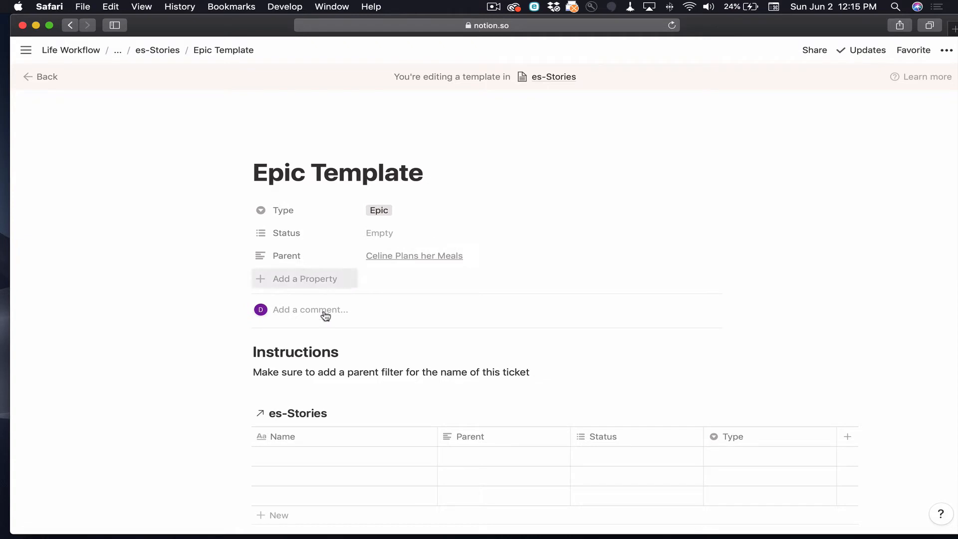
Clear the page mention from the template's Parent property
click(498, 259)
key(super+a)
key(BackSpace)
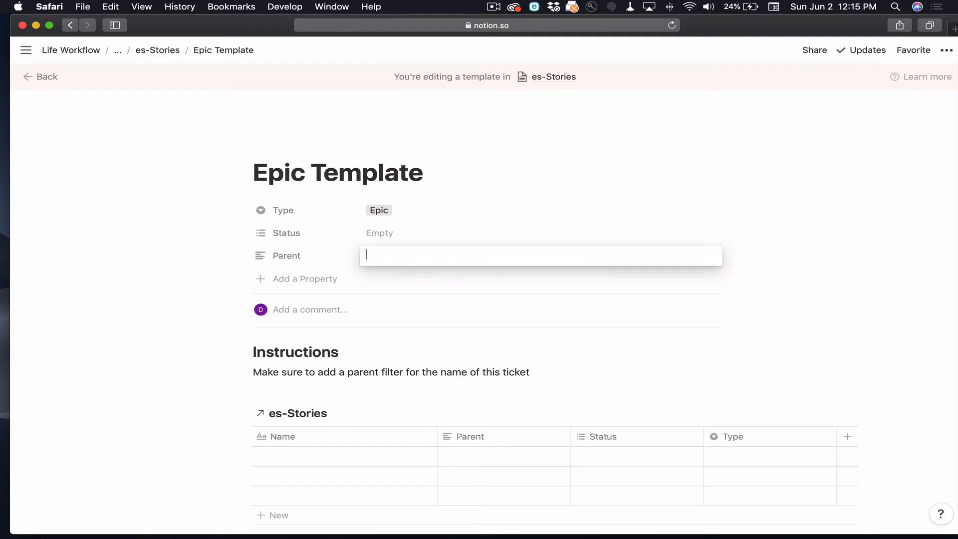
click(278, 280)
Add a property named Hours to the Epic Template and set its type to Number
click(278, 280)
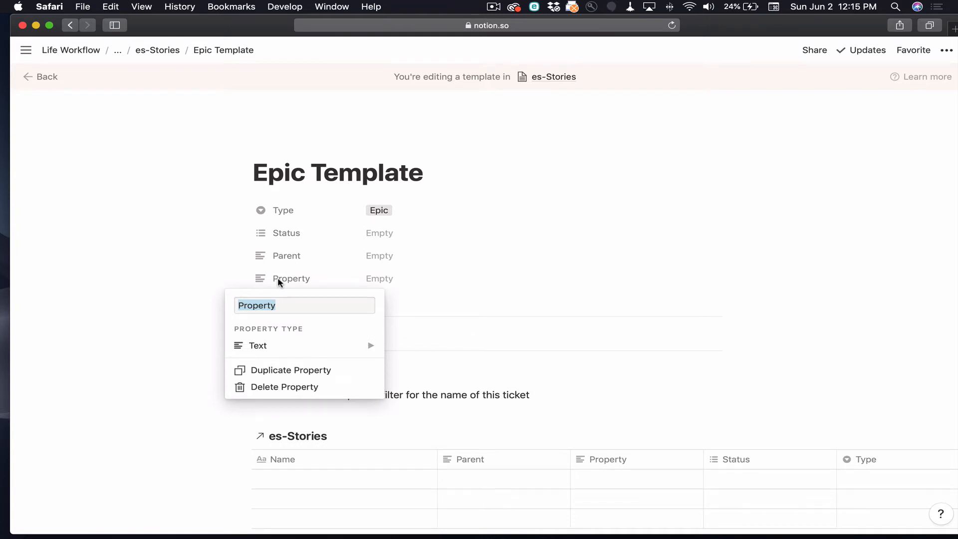
text(Hours)
click(297, 355)
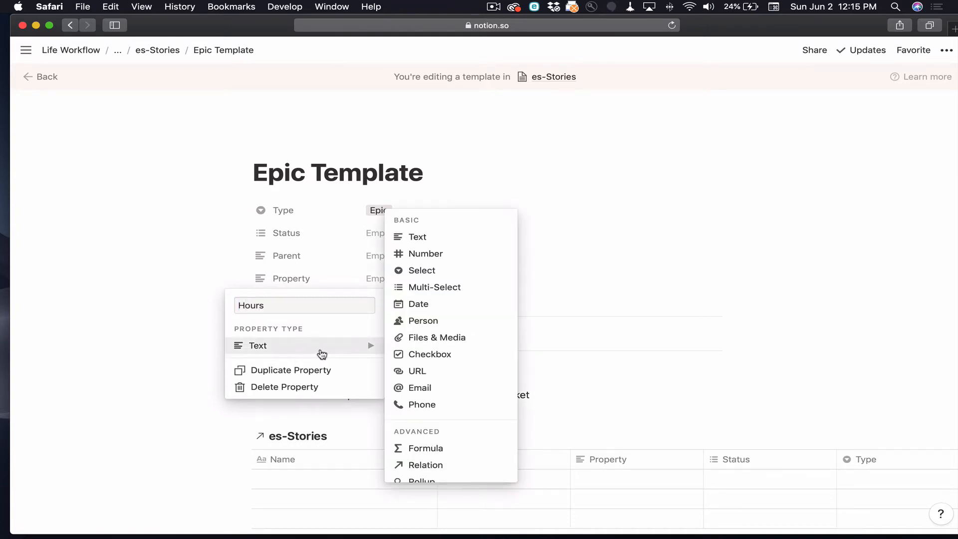
click(426, 257)
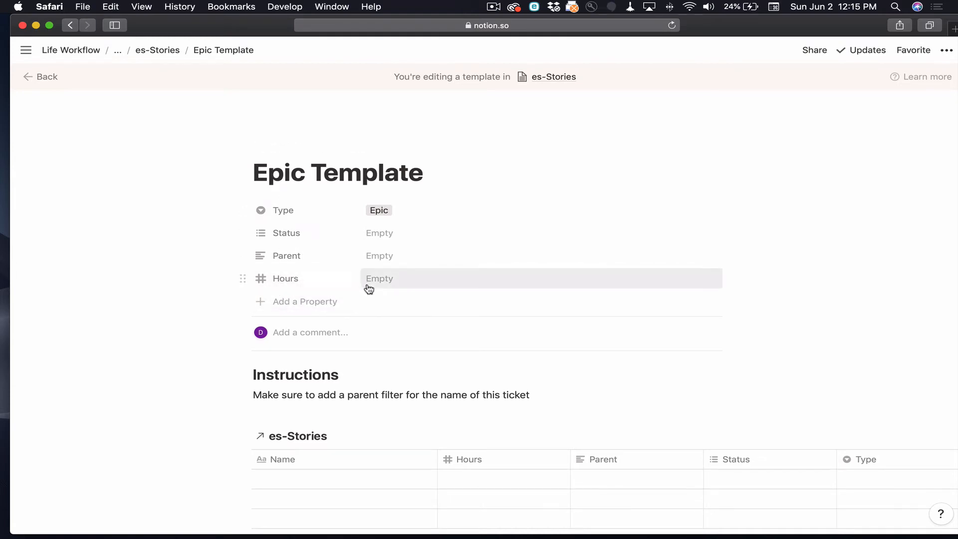
Add a Multi-Select property named Label to the Epic Template and open its option list
click(302, 303)
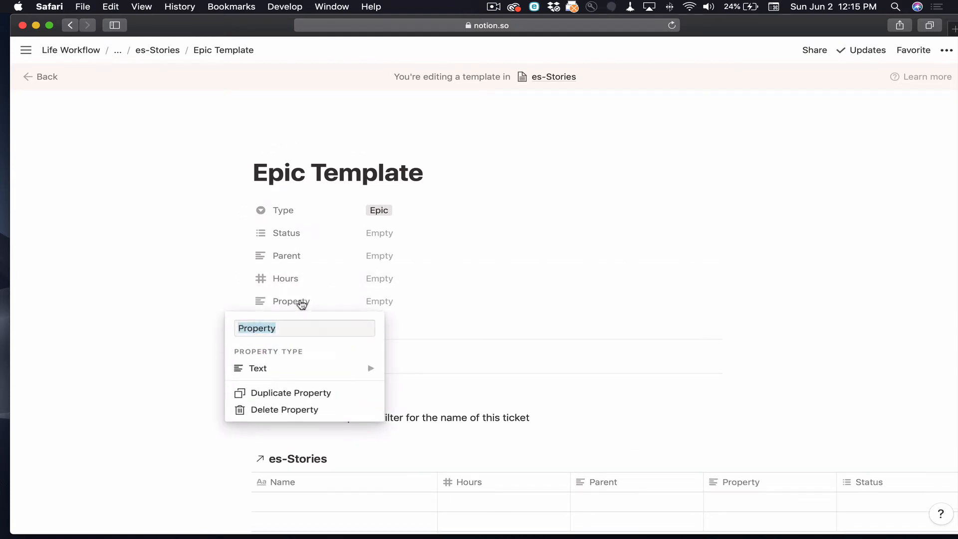
text(Label)
click(313, 368)
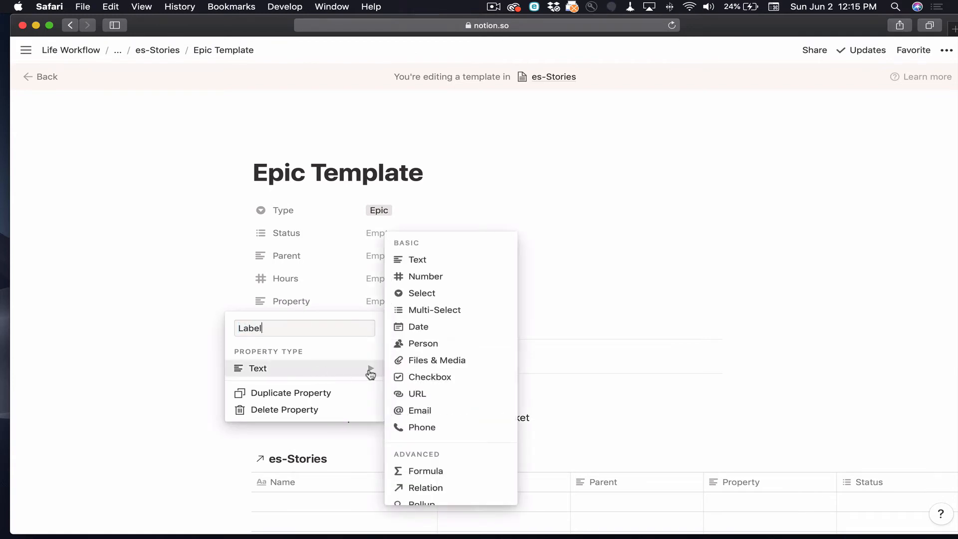
click(437, 310)
click(414, 302)
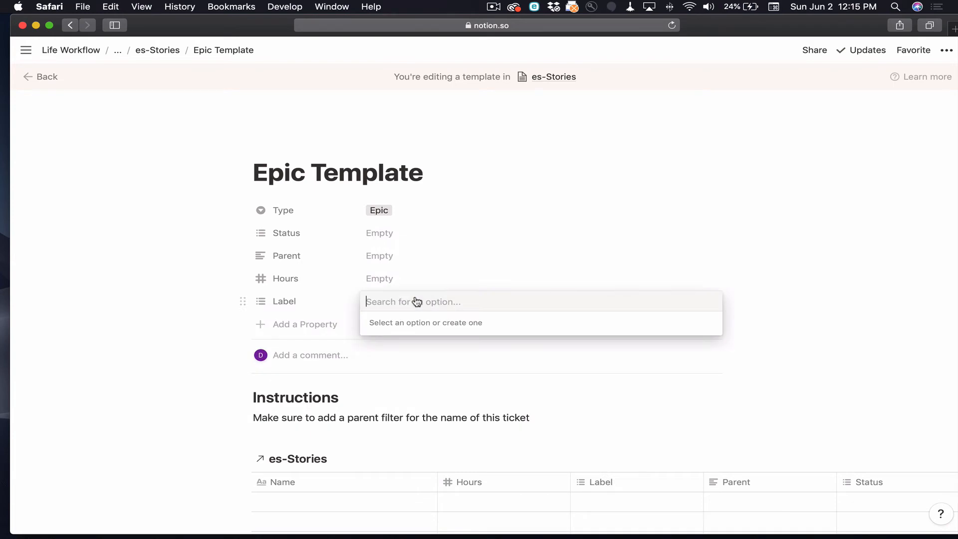
Create the Label options Project, Content, Design and Development in the Epic Template
text(Project)
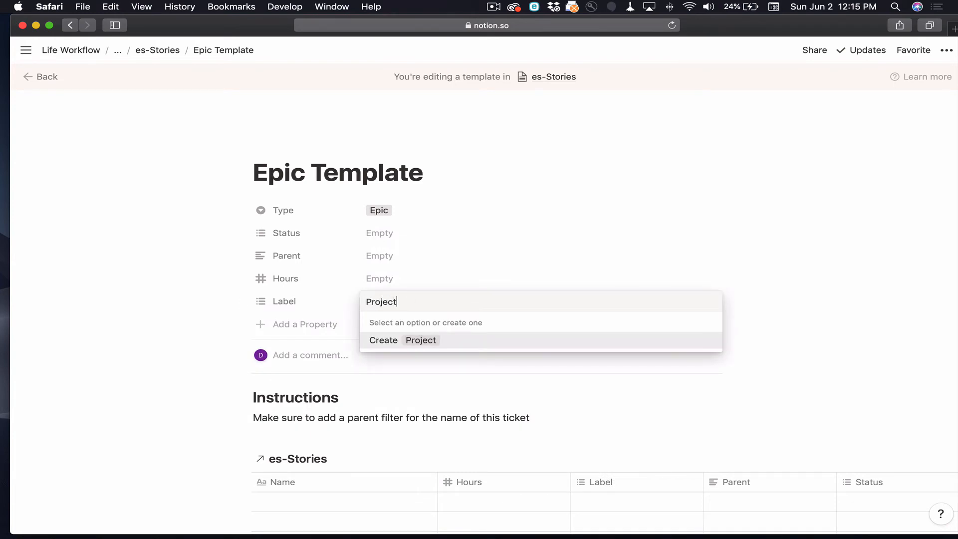
key(Return)
text(Content)
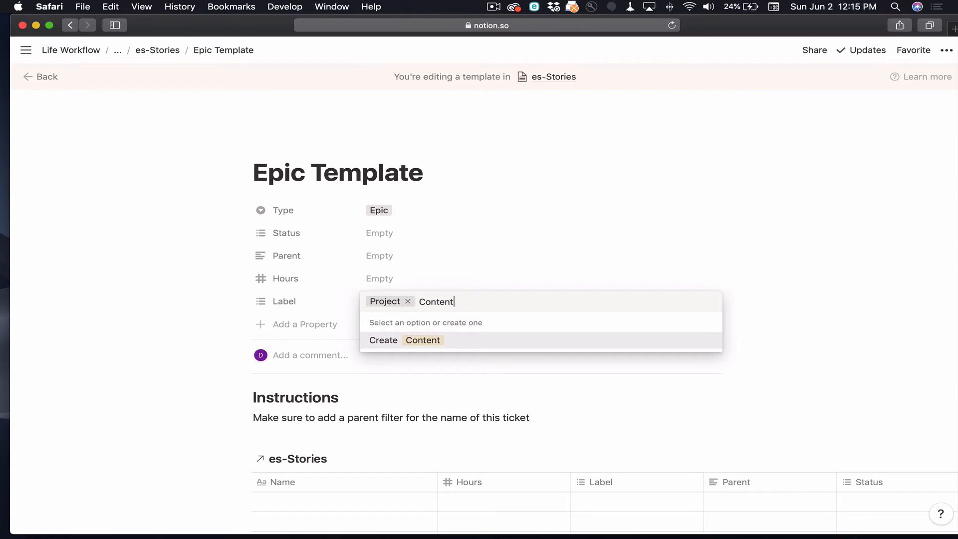
key(Return)
text(Design)
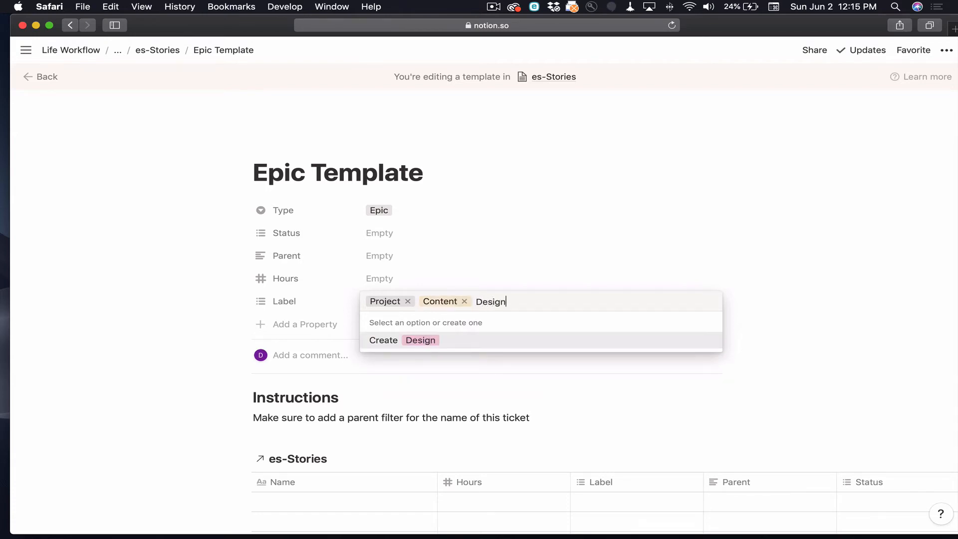
key(Return)
text(Dev)
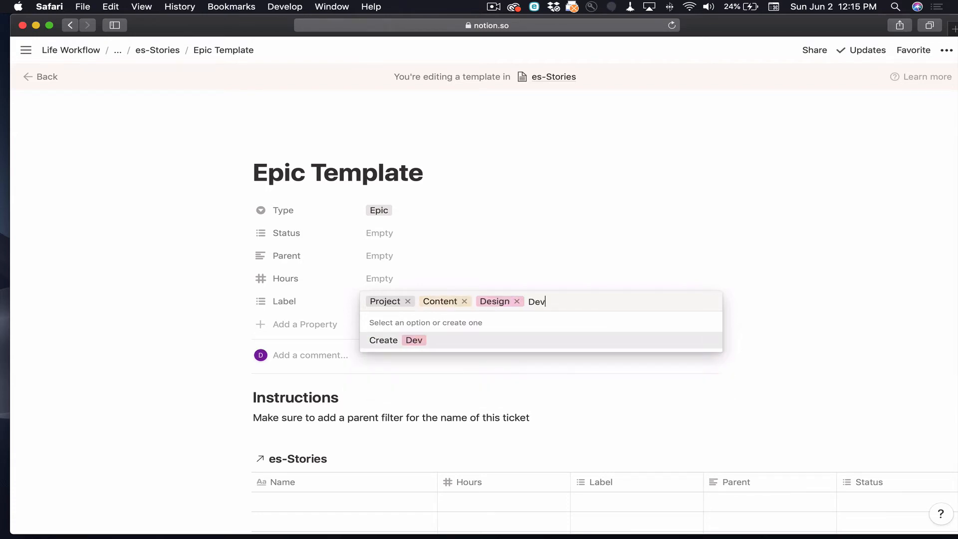
text(lelopment)
key(Return)
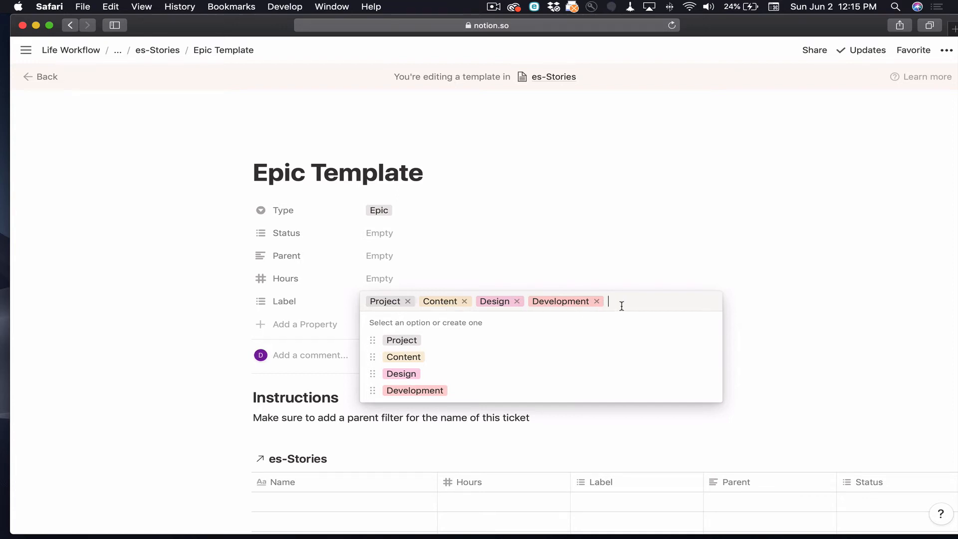
Clear all selected options from the template's Label property, keeping them in the option list
key(BackSpace)
key(BackSpace)
key(BackSpace)
key(BackSpace)
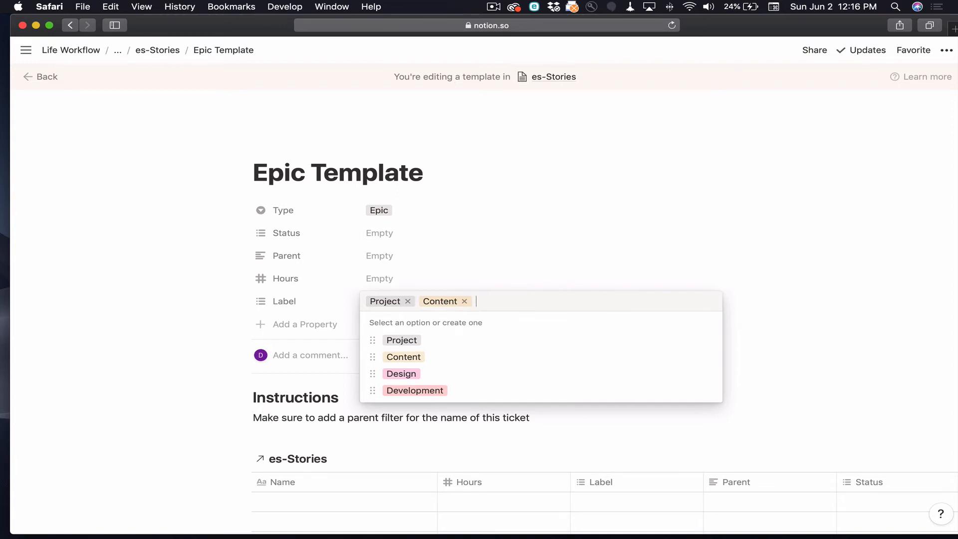
click(189, 284)
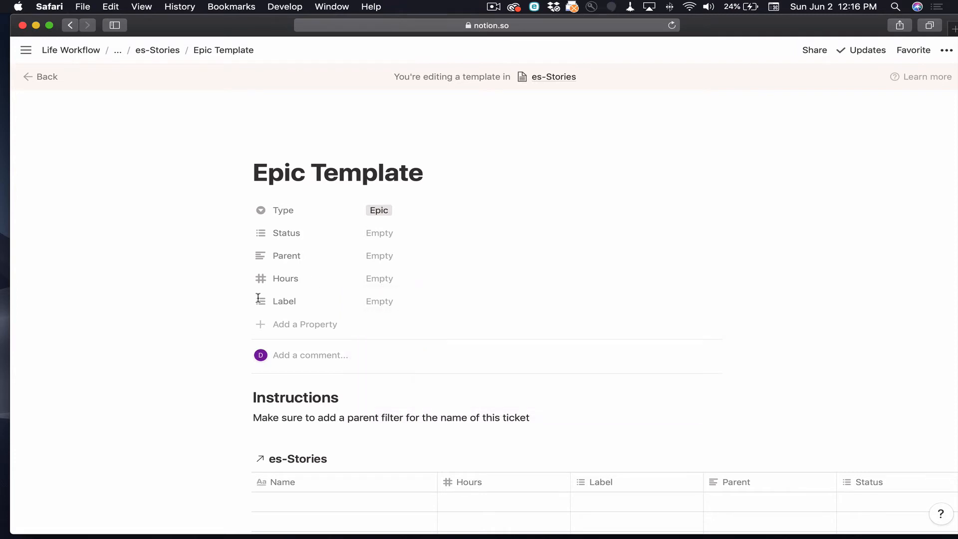
Add a property named Release to the Epic Template and set its type to Select
click(302, 329)
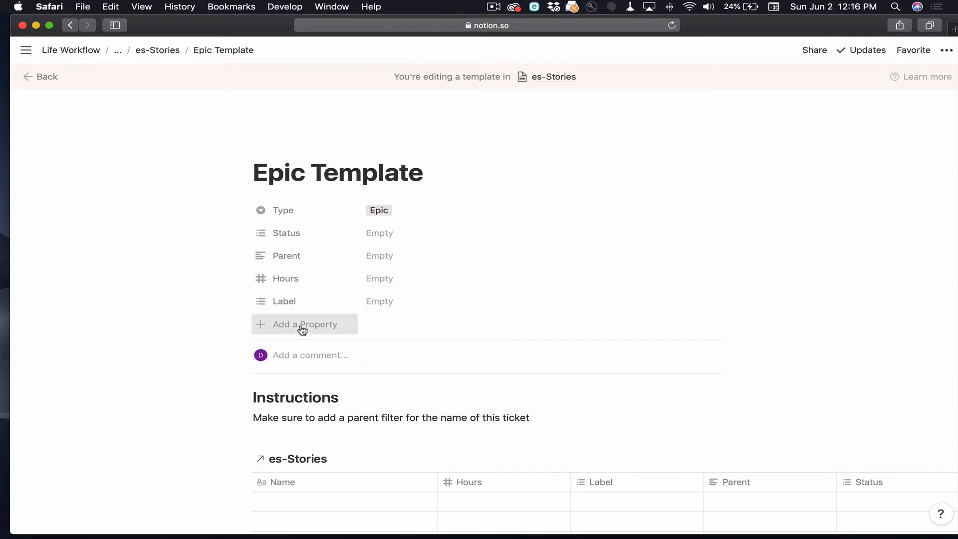
text(Release)
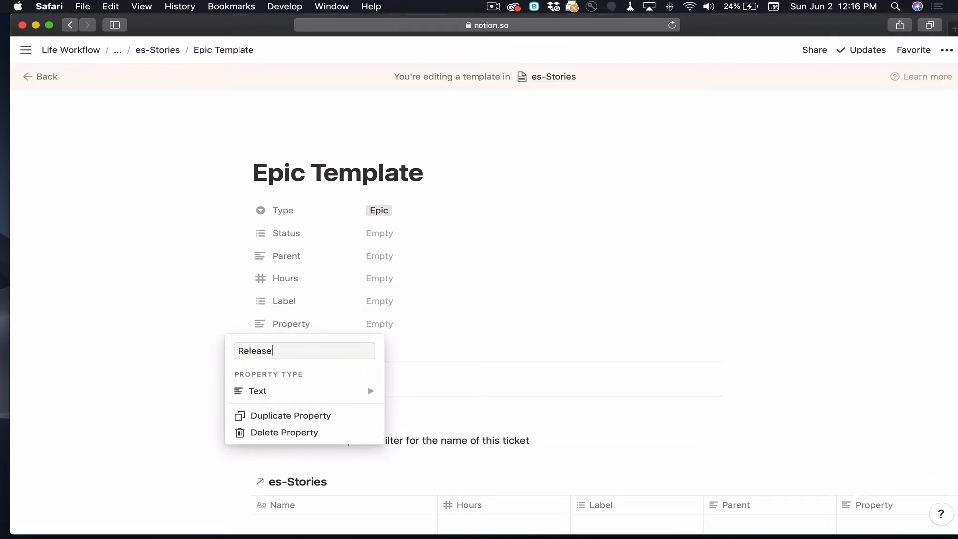
click(316, 397)
click(426, 319)
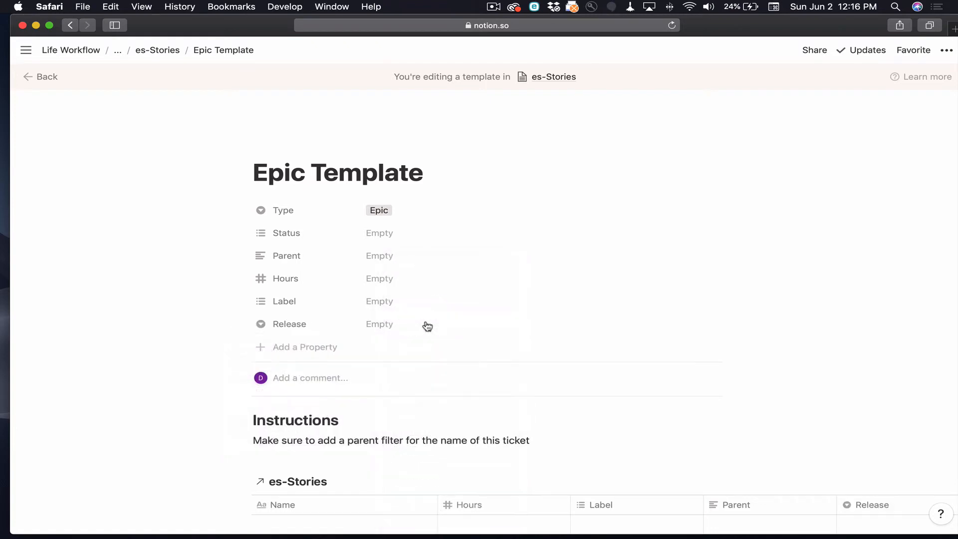
click(307, 330)
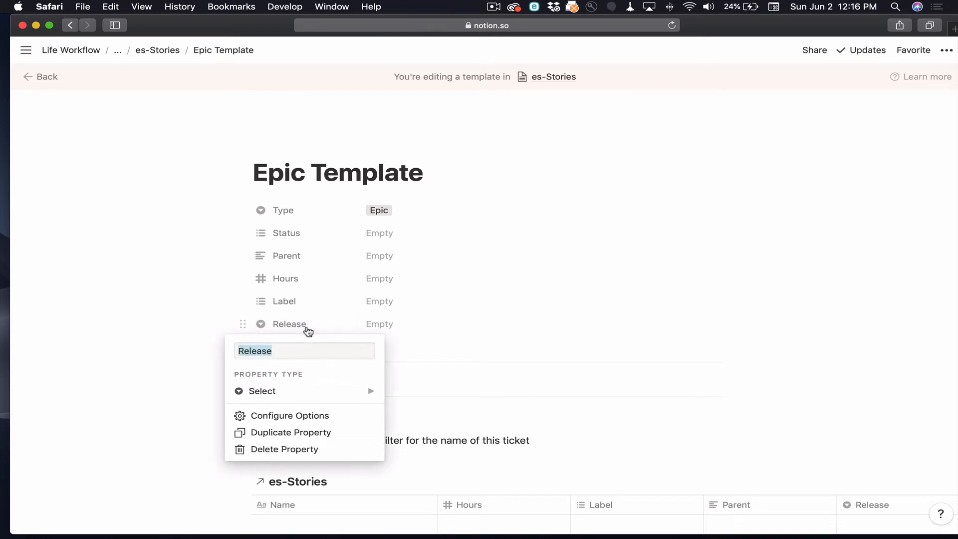
click(207, 336)
Add a property named Sprint to the Epic Template and set its type to Number
scroll(291, 369, down, 2)
scroll(289, 374, down, 1)
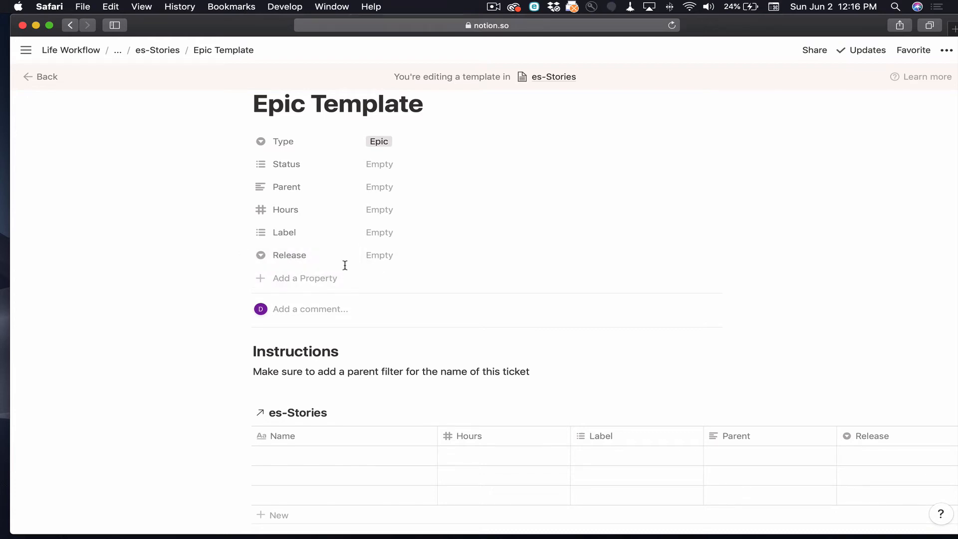
click(326, 278)
text(S)
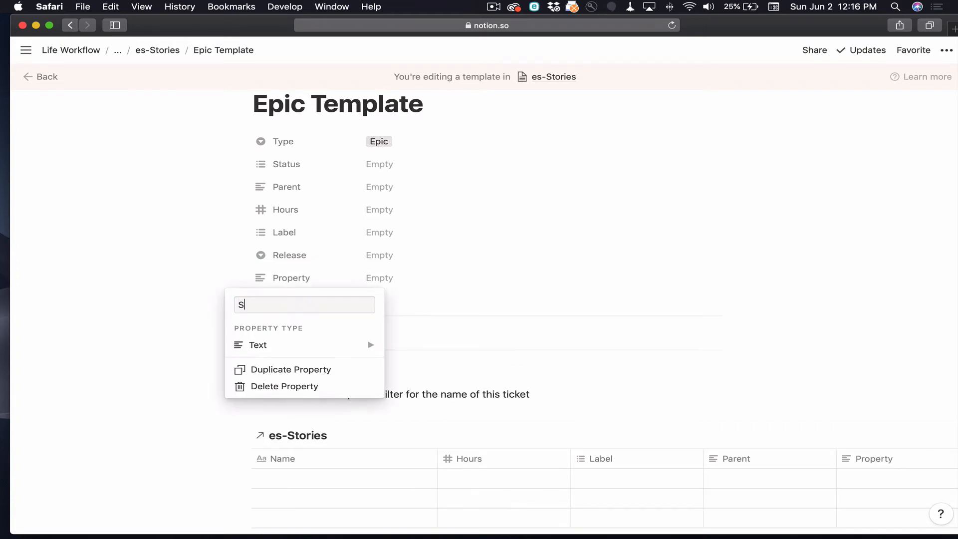
text(print)
click(334, 352)
click(417, 257)
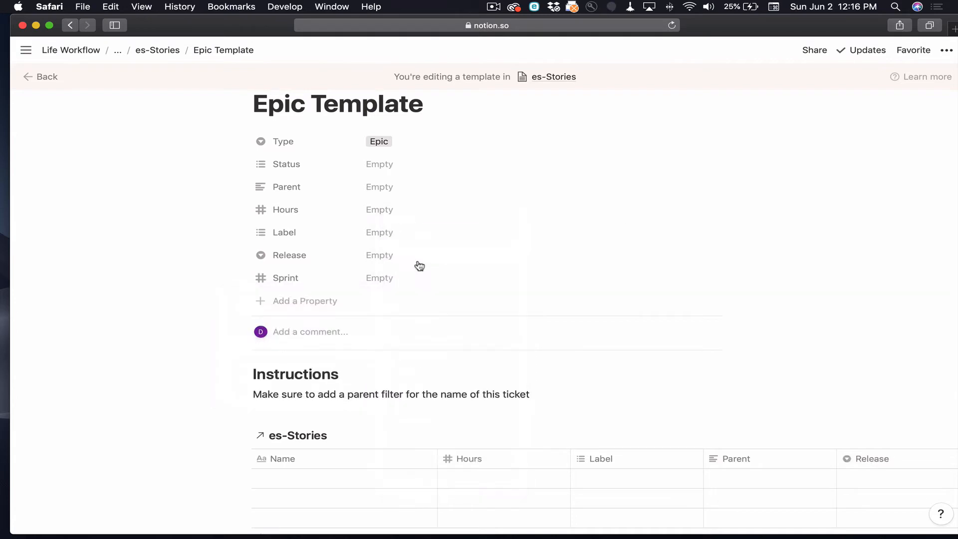
Add a property named Assign to the Epic Template as a relation to the es-Staff database
click(293, 308)
text(Assign)
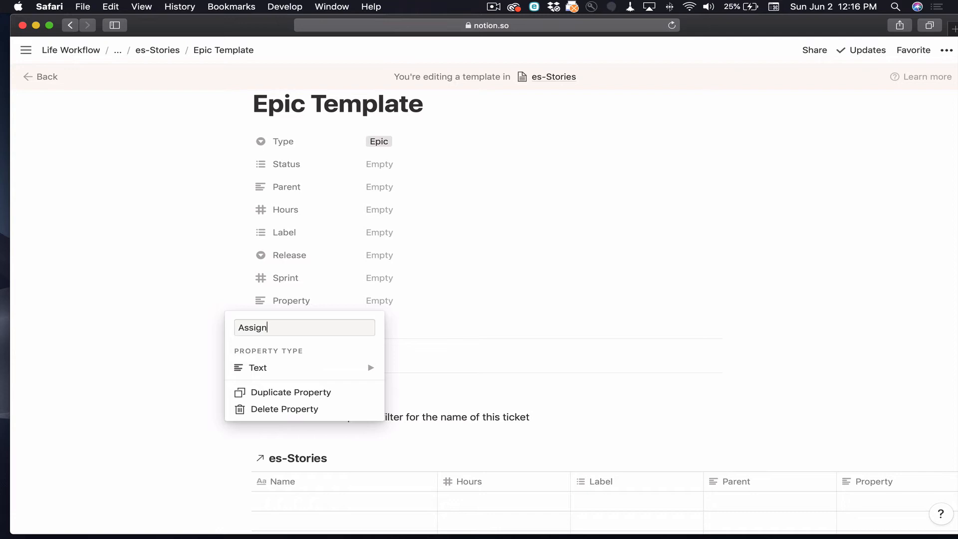
click(295, 368)
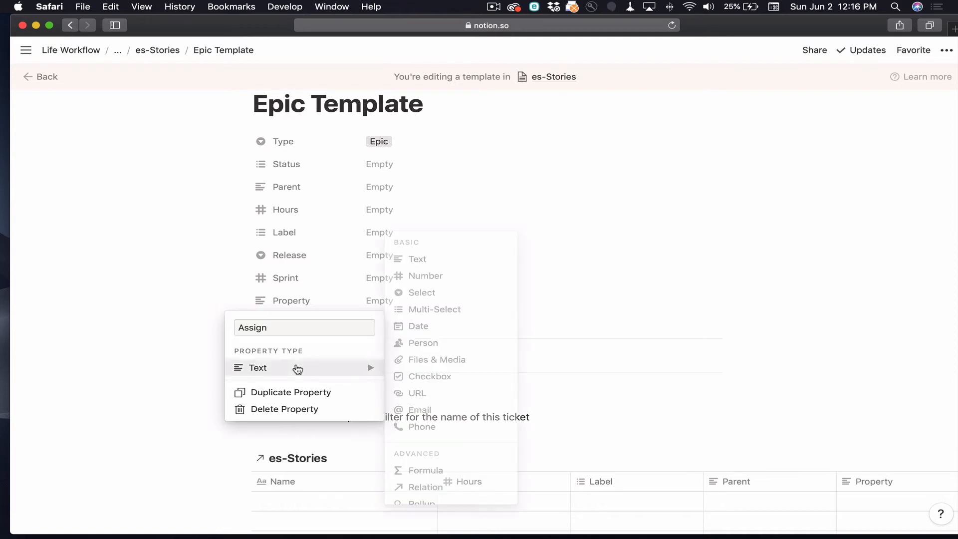
click(423, 488)
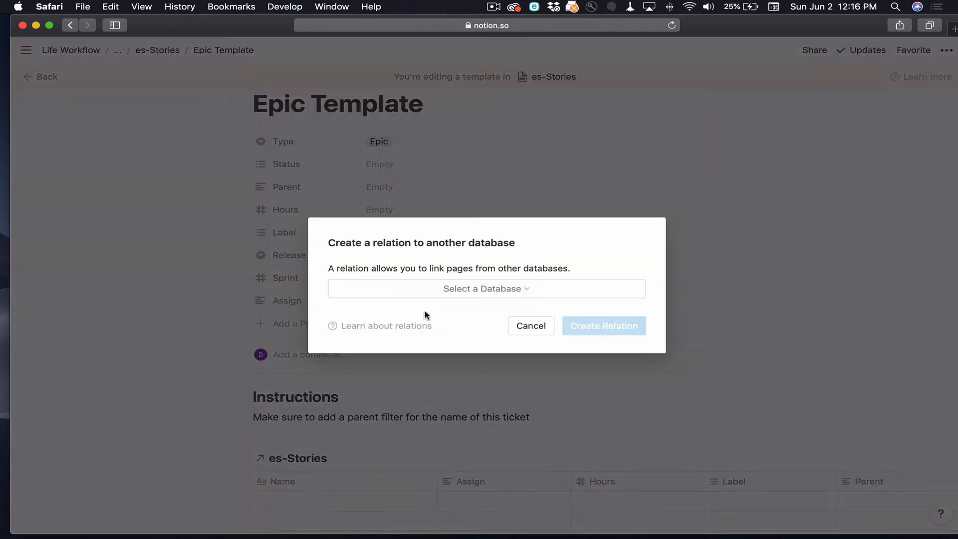
click(428, 288)
text(es)
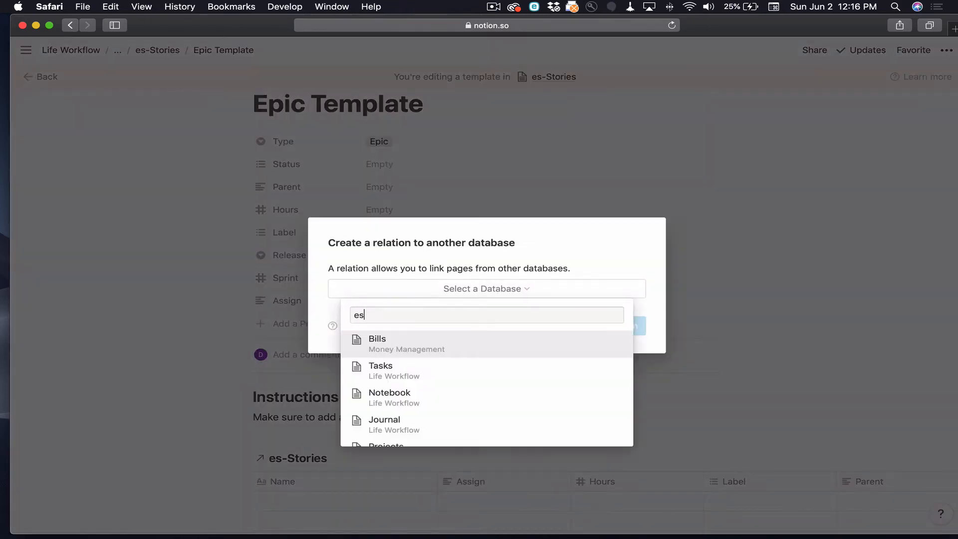
text(-st)
click(418, 347)
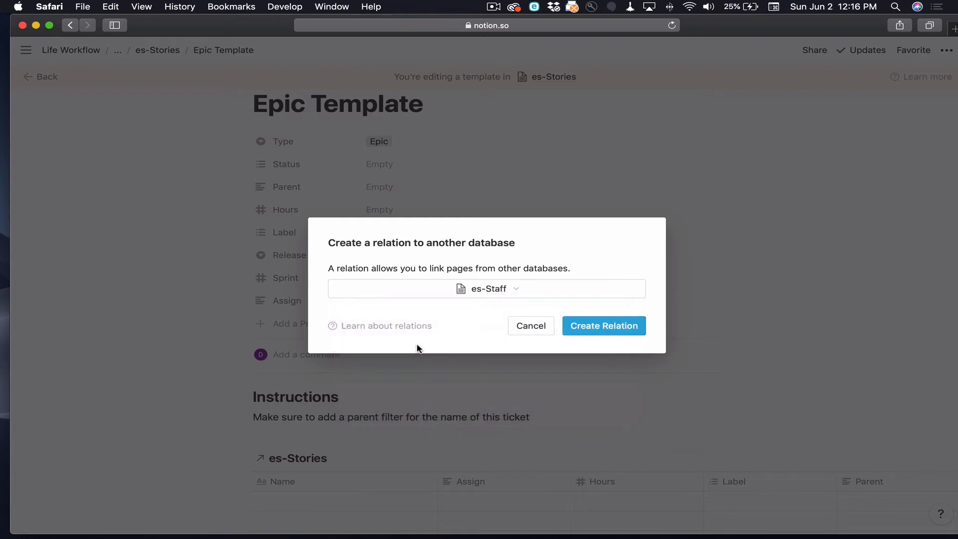
click(583, 327)
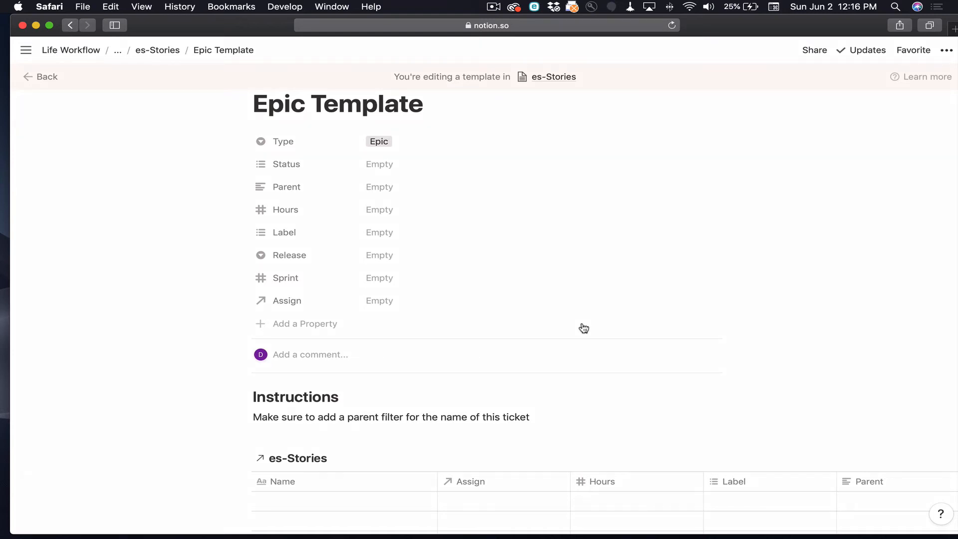
click(331, 304)
mouse_move(343, 377)
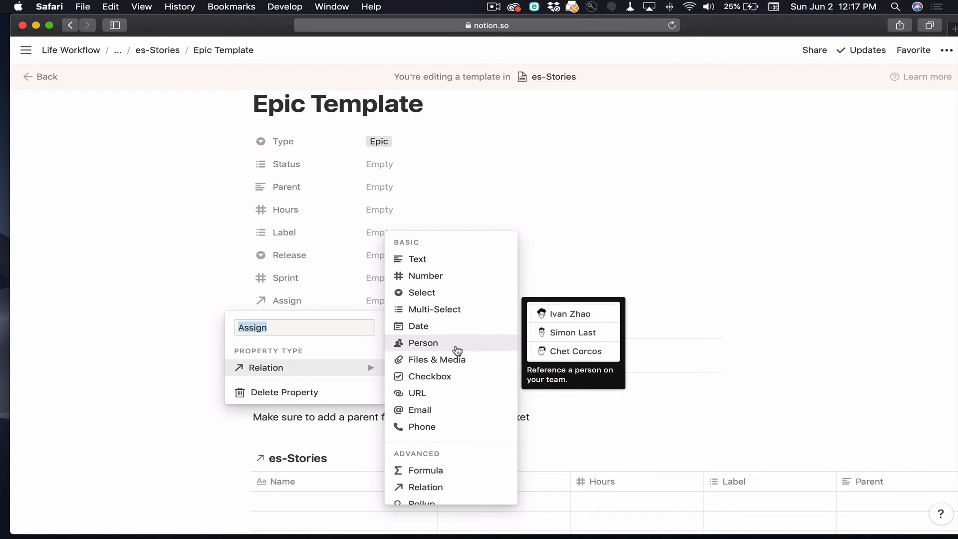
click(204, 329)
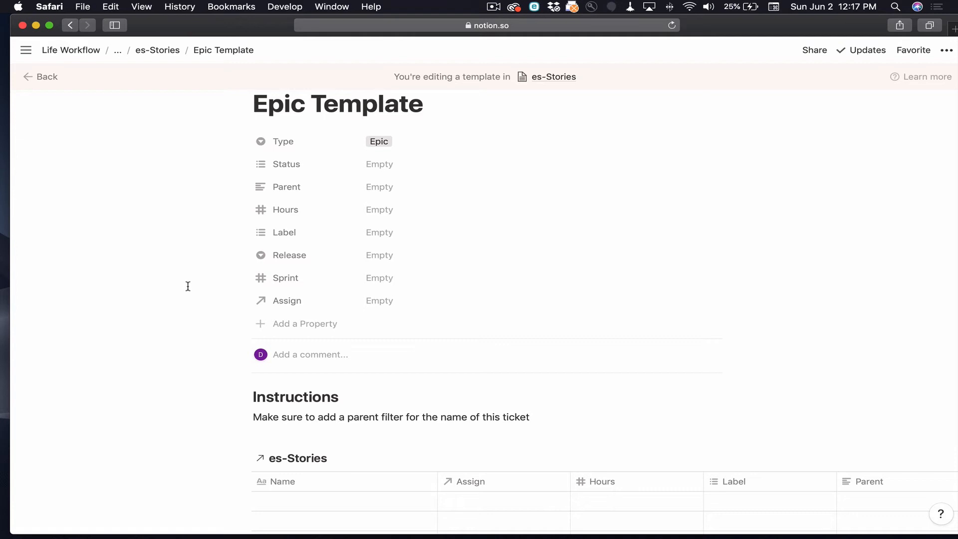
Add an unnamed Board view to the linked es-Stories database in the template
scroll(188, 286, down, 6)
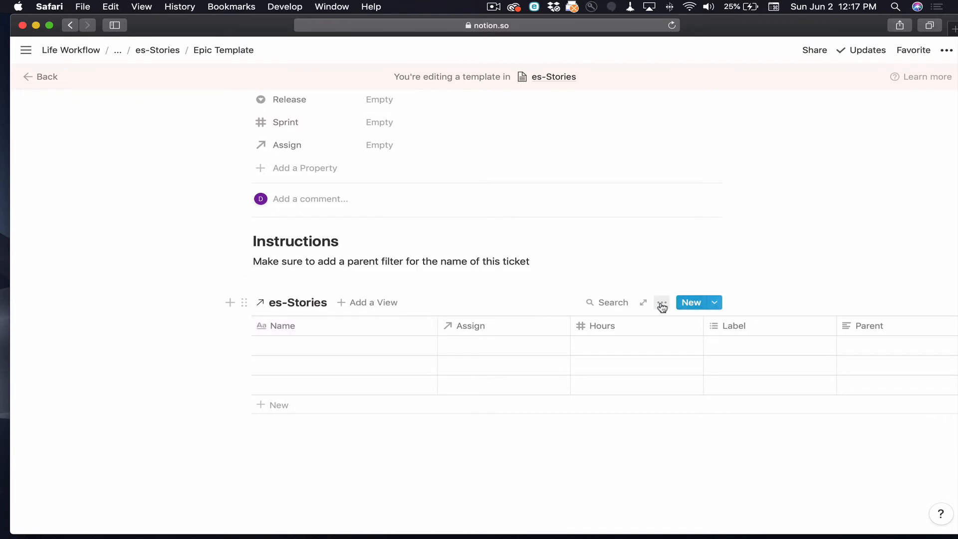
click(389, 307)
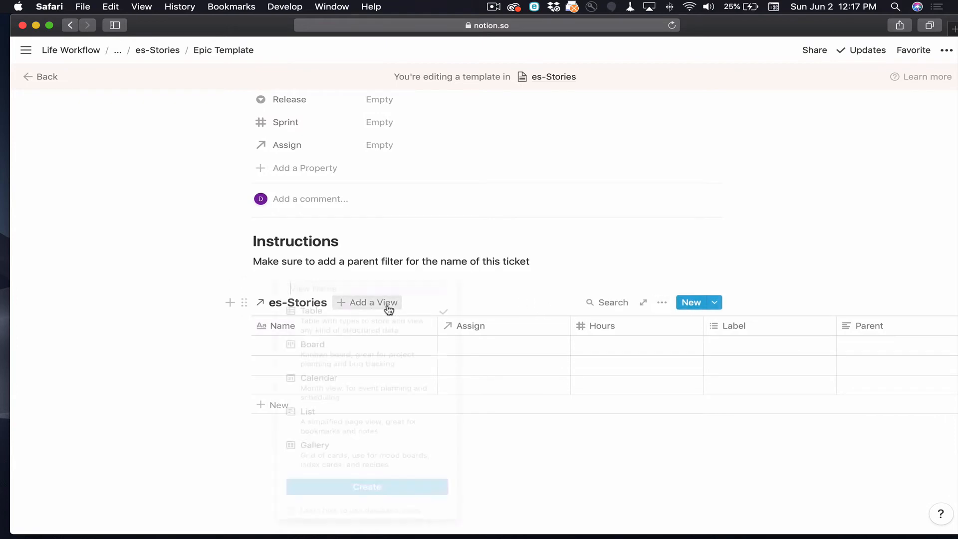
click(374, 363)
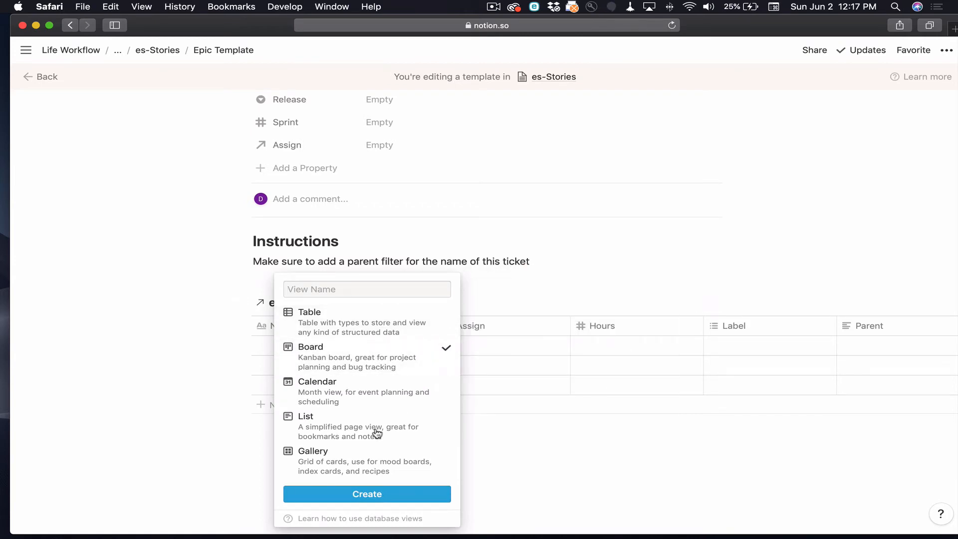
click(366, 494)
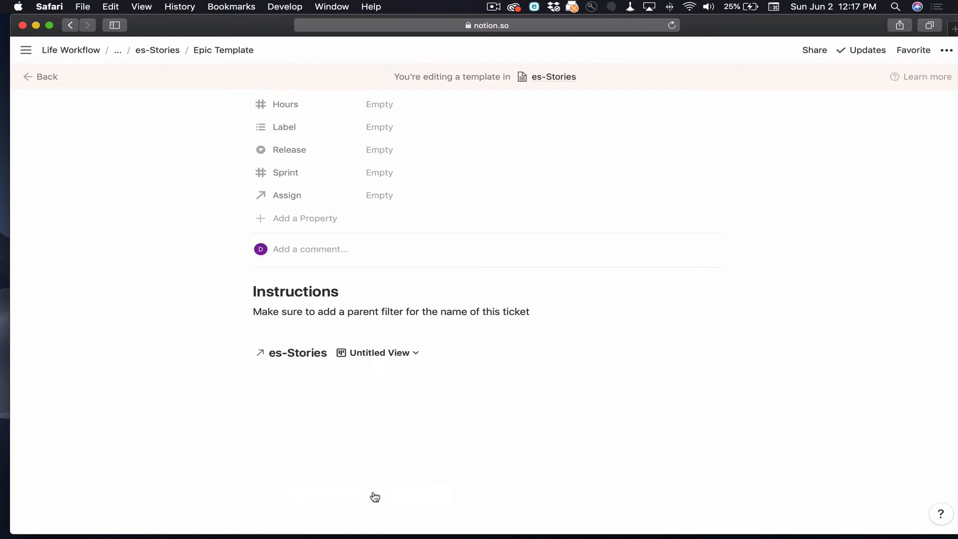
Delete the untitled Table view from the linked es-Stories database and confirm its removal
click(417, 355)
click(438, 377)
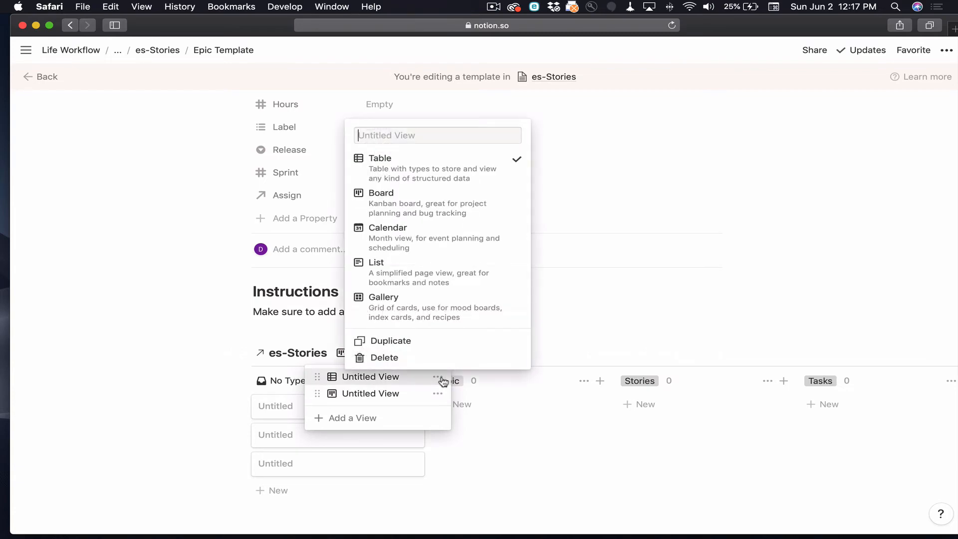
click(439, 363)
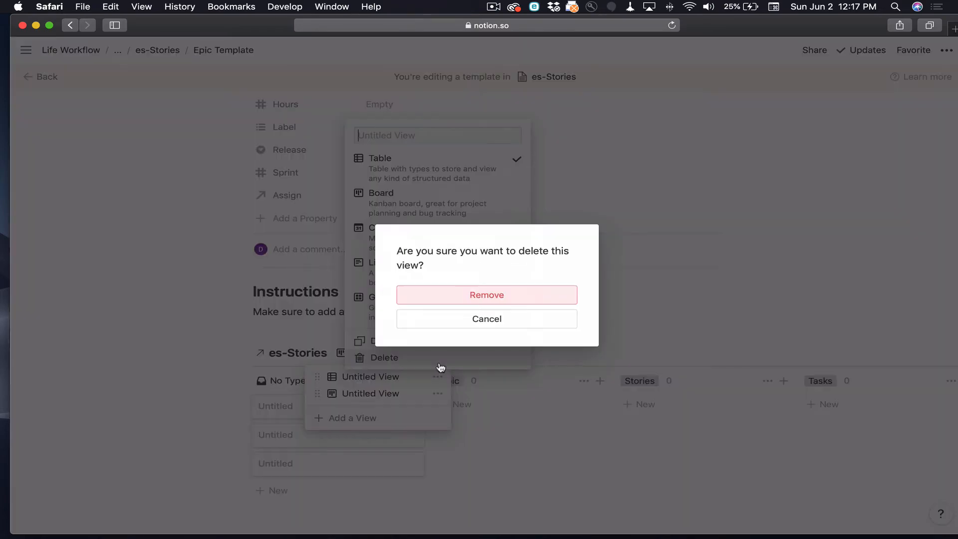
click(456, 302)
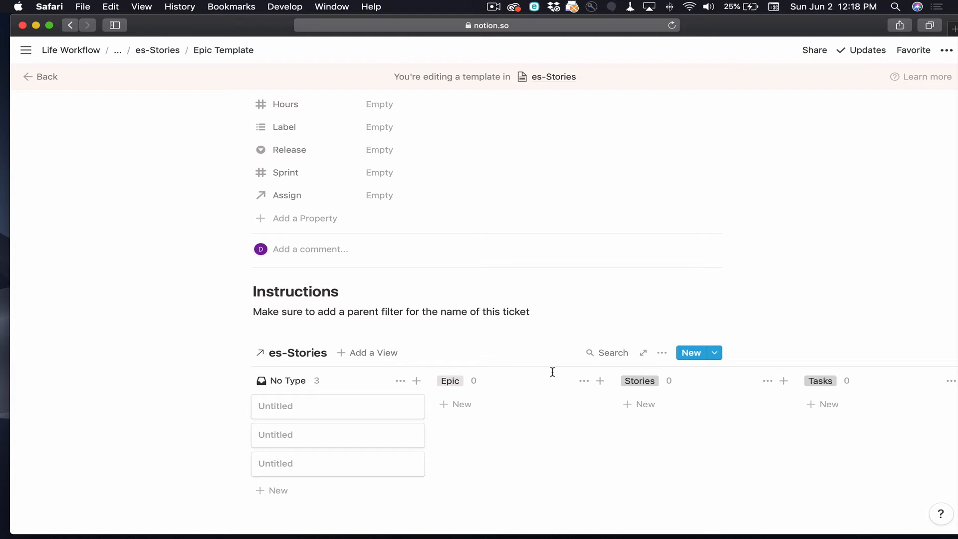
Group the linked es-Stories board by Status
click(663, 353)
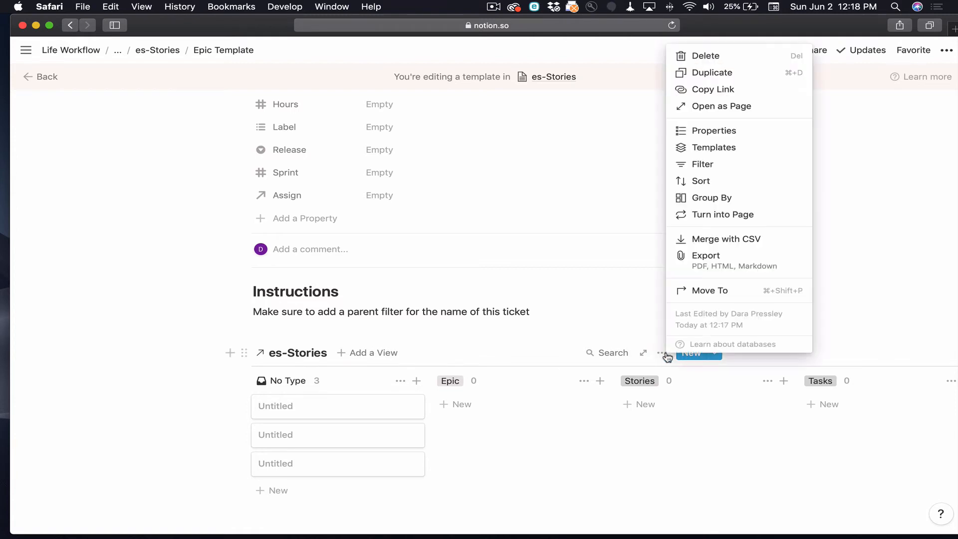
click(697, 198)
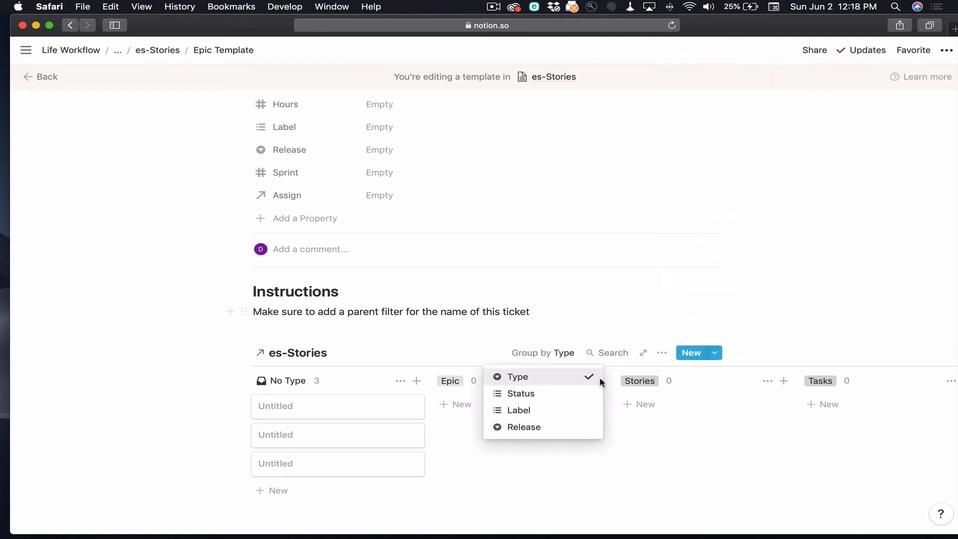
click(543, 393)
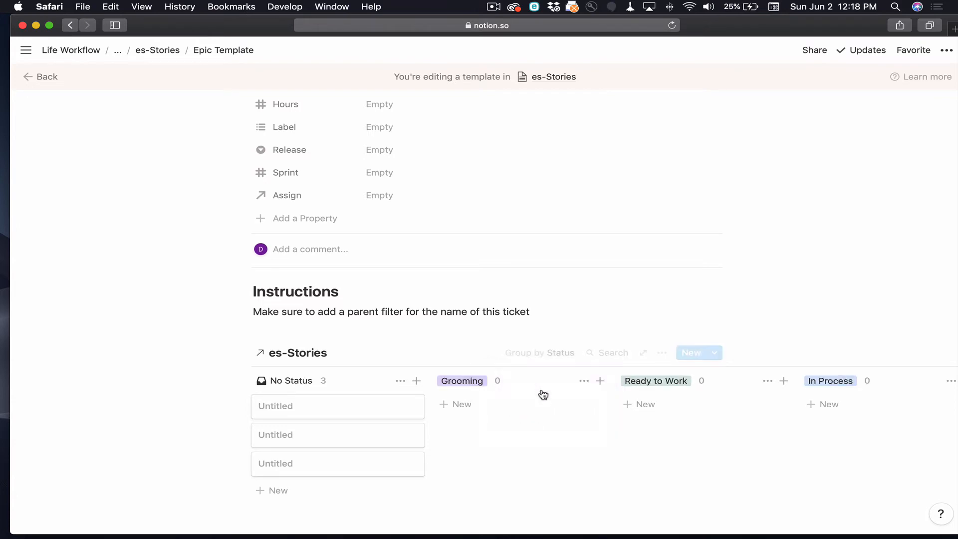
Filter the linked es-Stories board in the template to show only items whose Type is Stories
click(664, 354)
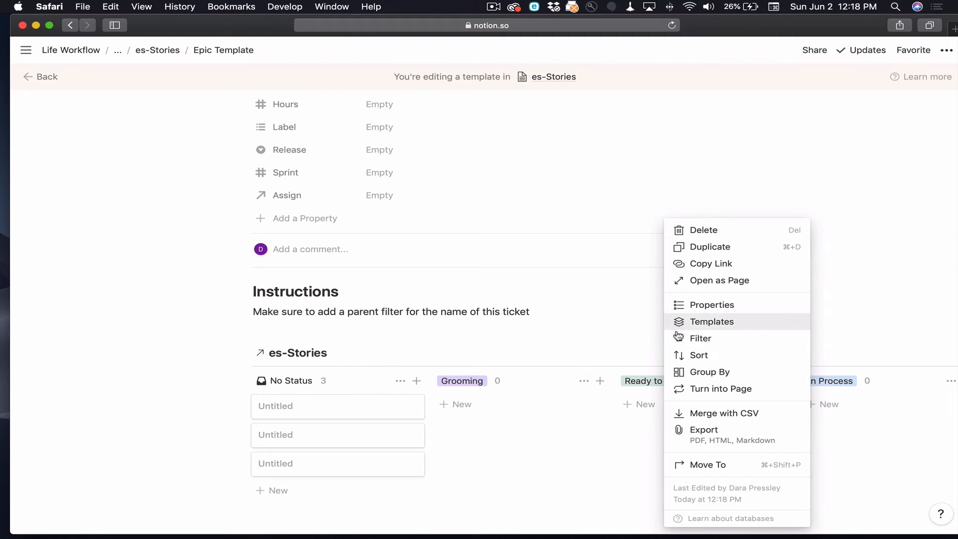
click(678, 339)
click(547, 461)
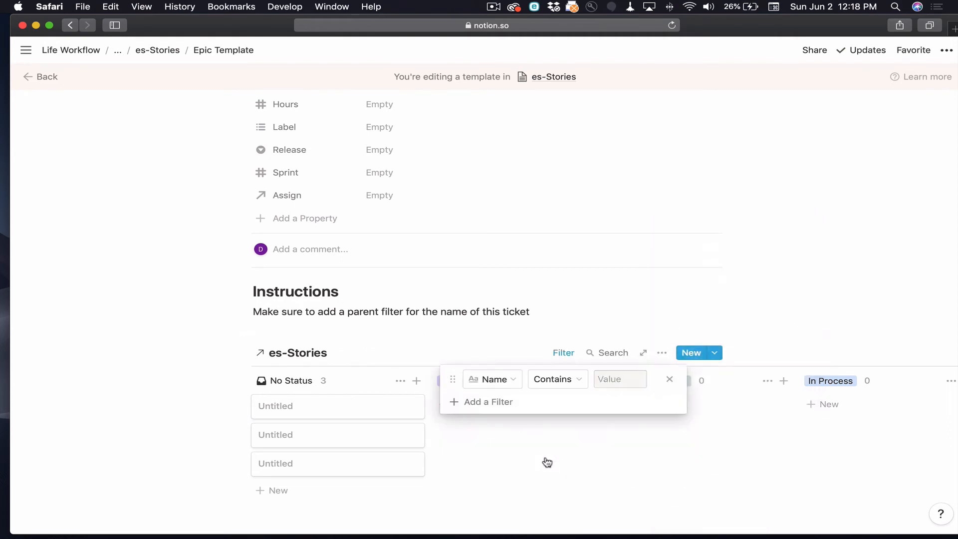
click(506, 387)
click(495, 357)
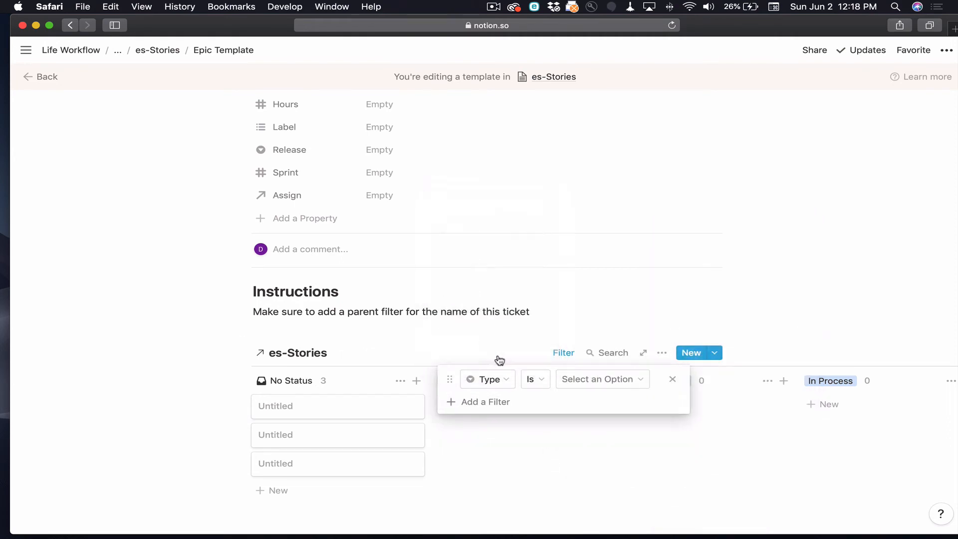
click(594, 381)
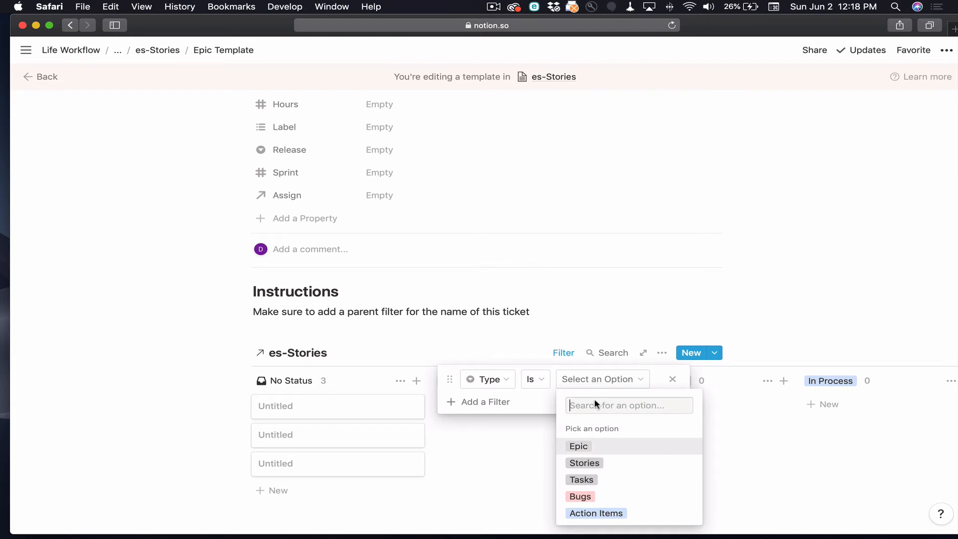
click(600, 465)
click(601, 470)
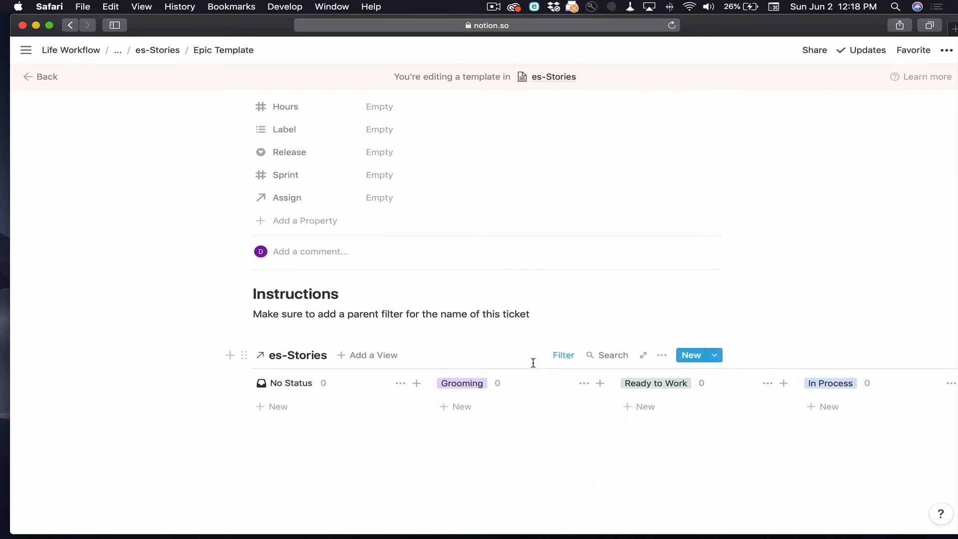
Review the Epic Template's properties, instructions and the filter on its linked es-Stories board
scroll(530, 382, up, 2)
scroll(509, 374, up, 2)
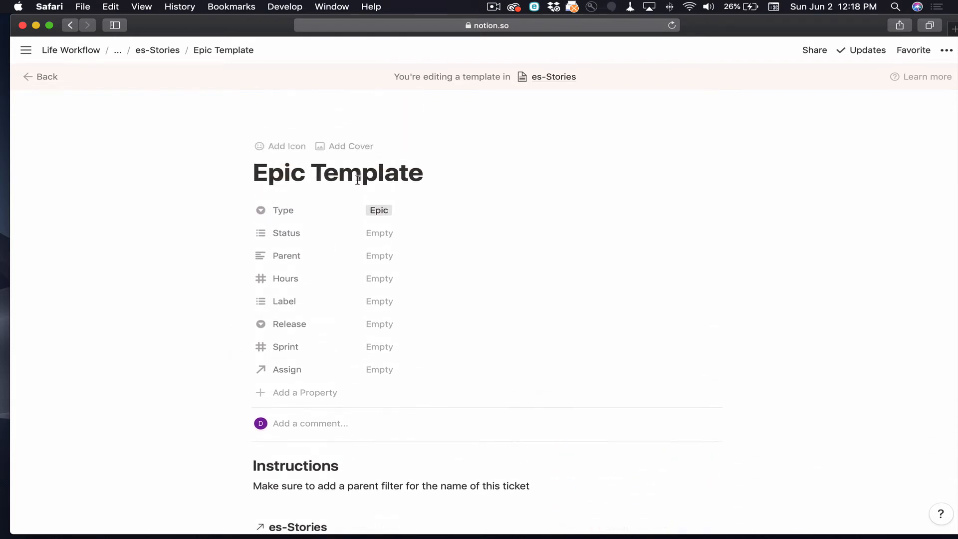
scroll(401, 384, down, 5)
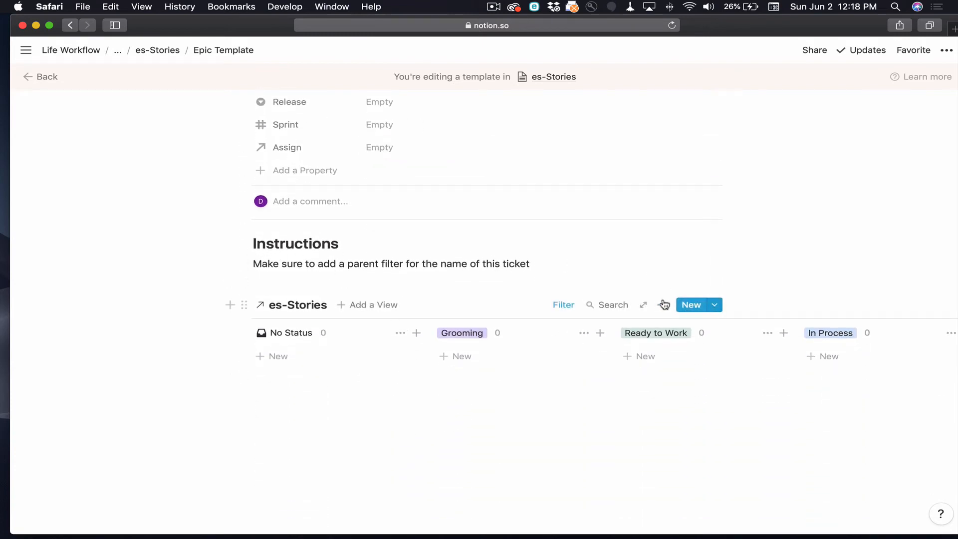
click(572, 308)
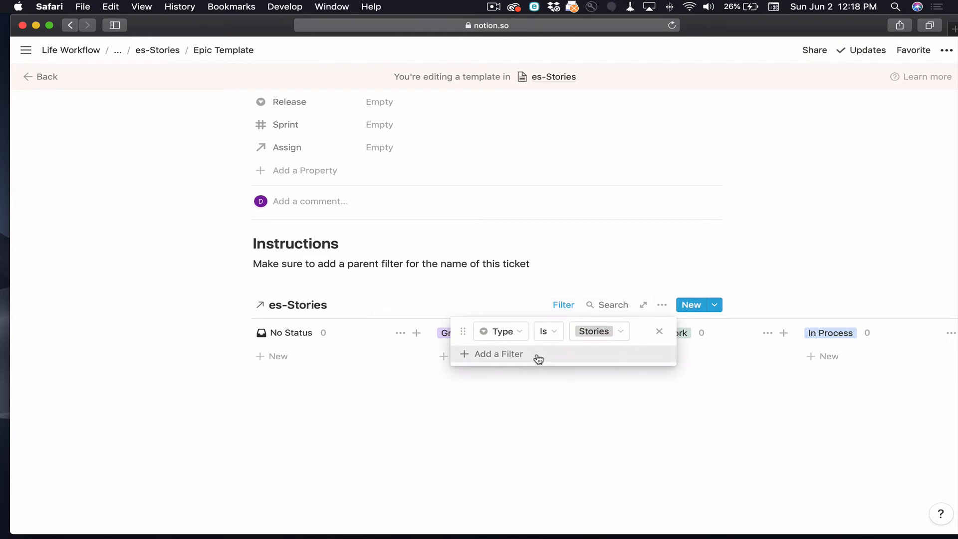
click(474, 398)
scroll(451, 232, up, 1)
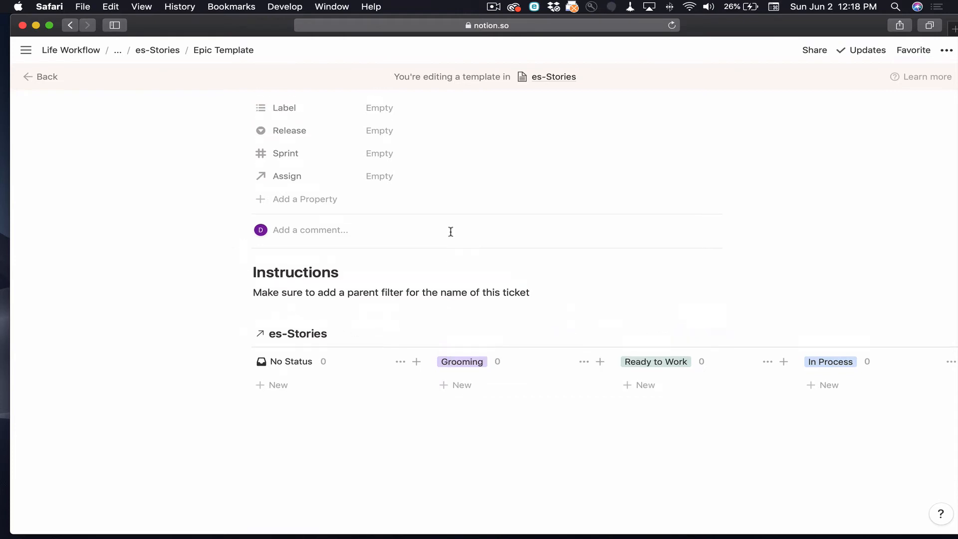
scroll(451, 231, up, 5)
scroll(451, 236, down, 5)
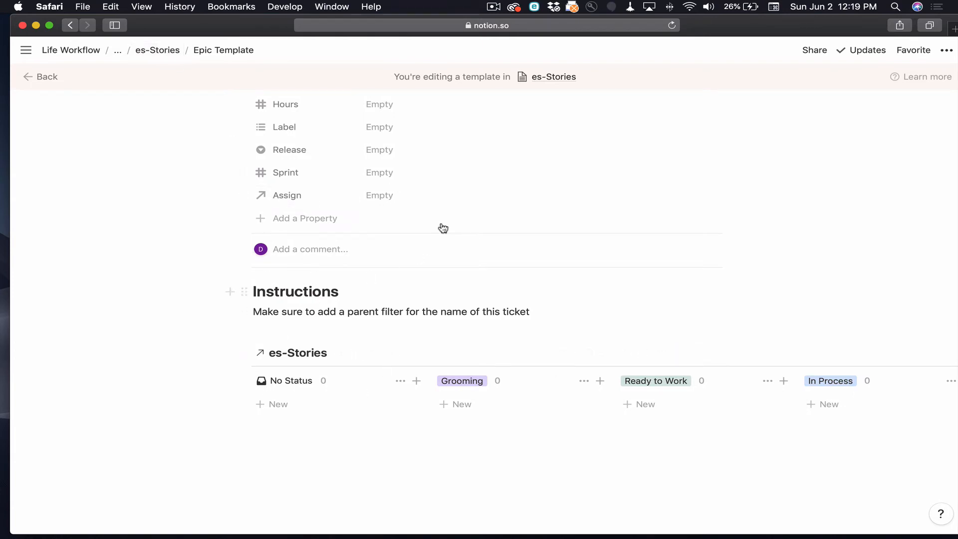
Return to the es-Stories database and show its list of templates
click(155, 52)
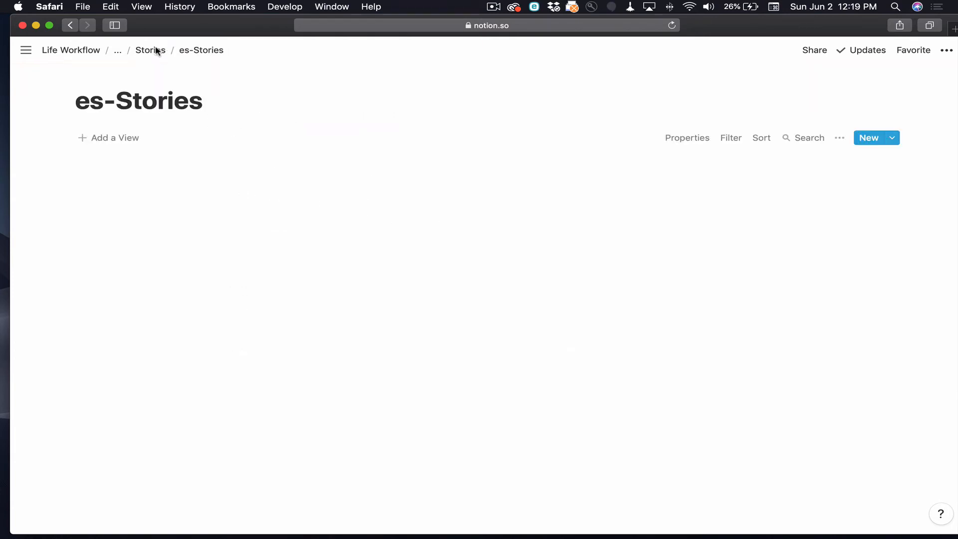
click(893, 140)
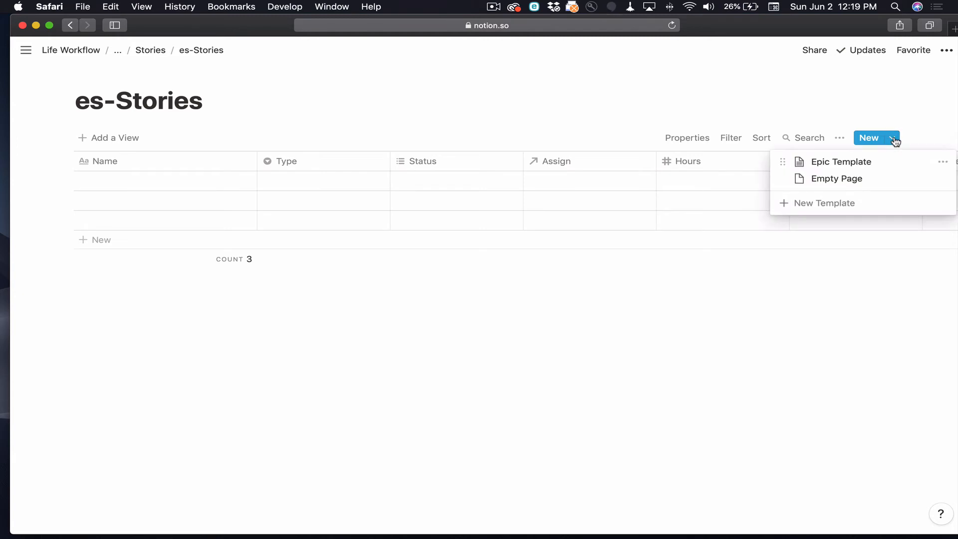
click(941, 161)
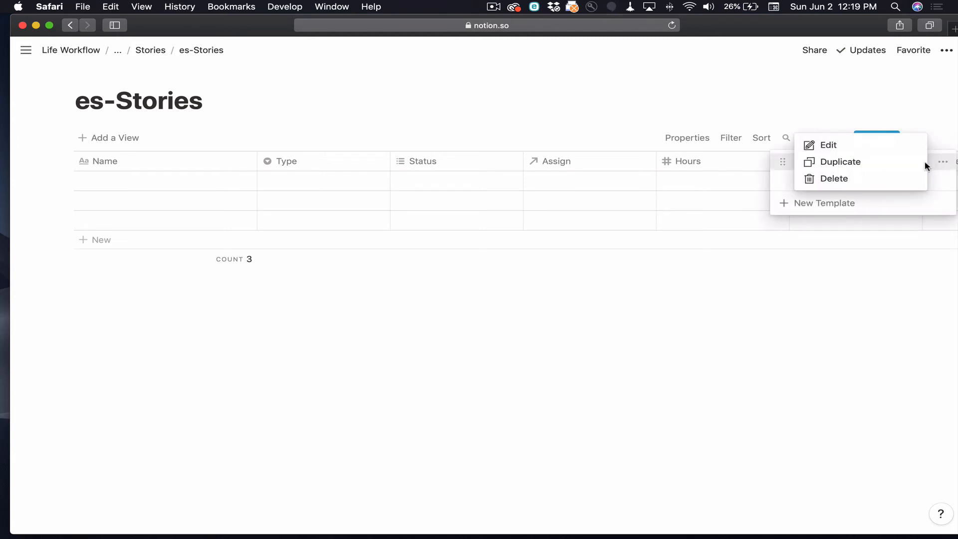
click(881, 146)
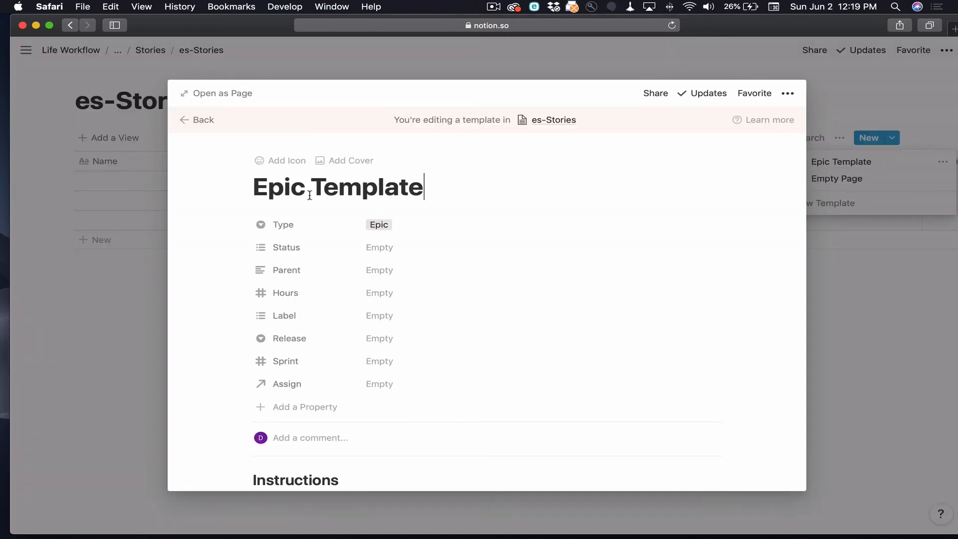
click(531, 67)
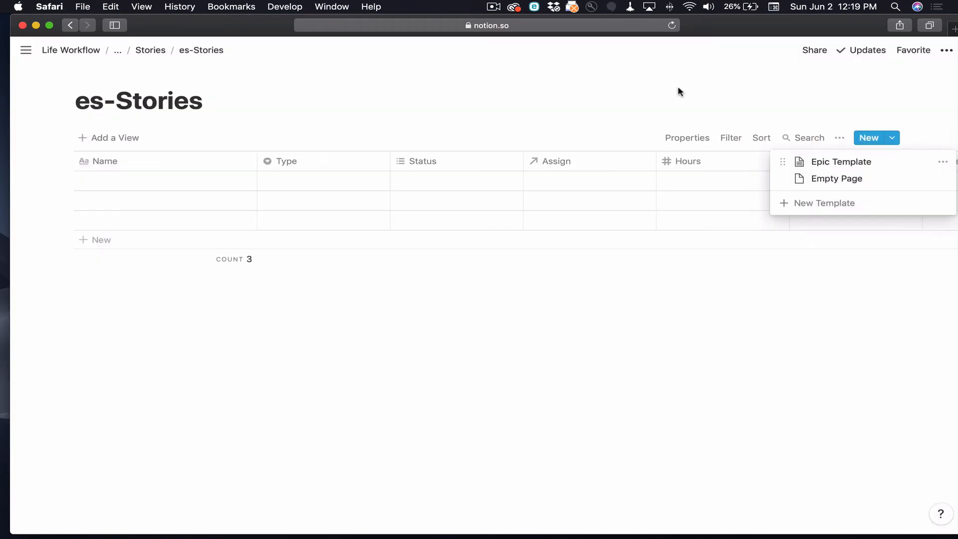
Duplicate the Epic Template and rename the copy as Stories Template
click(943, 162)
click(905, 162)
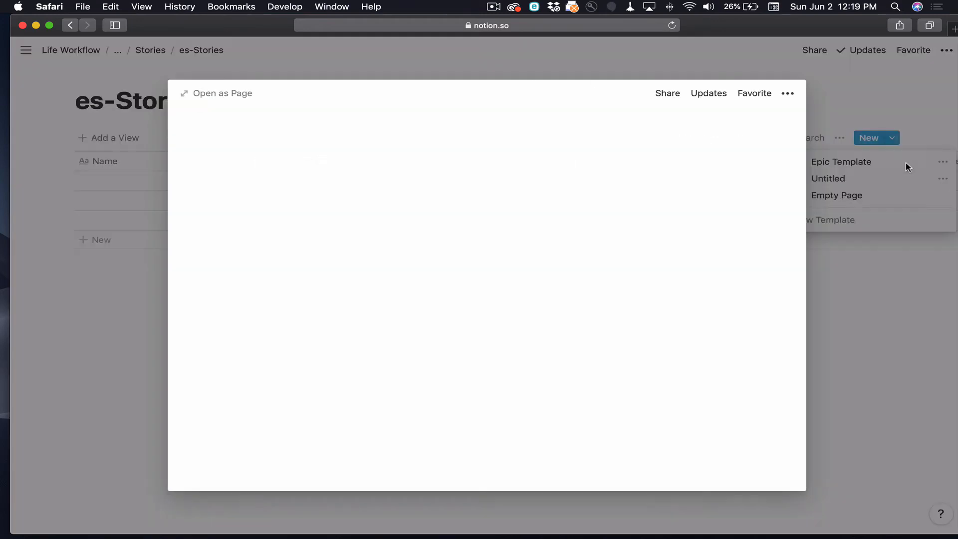
drag(398, 178, 242, 187)
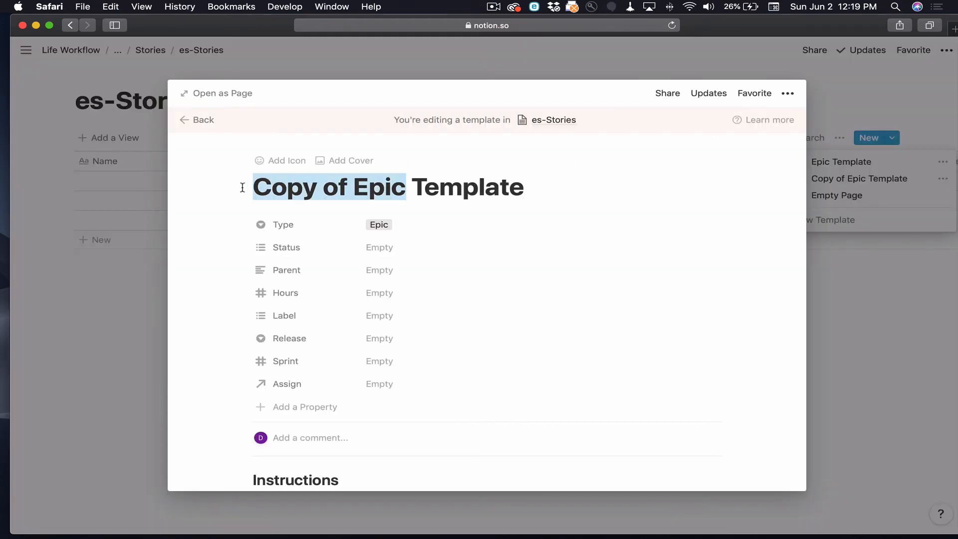
text(Stpr)
key(BackSpace)
key(BackSpace)
text(orie)
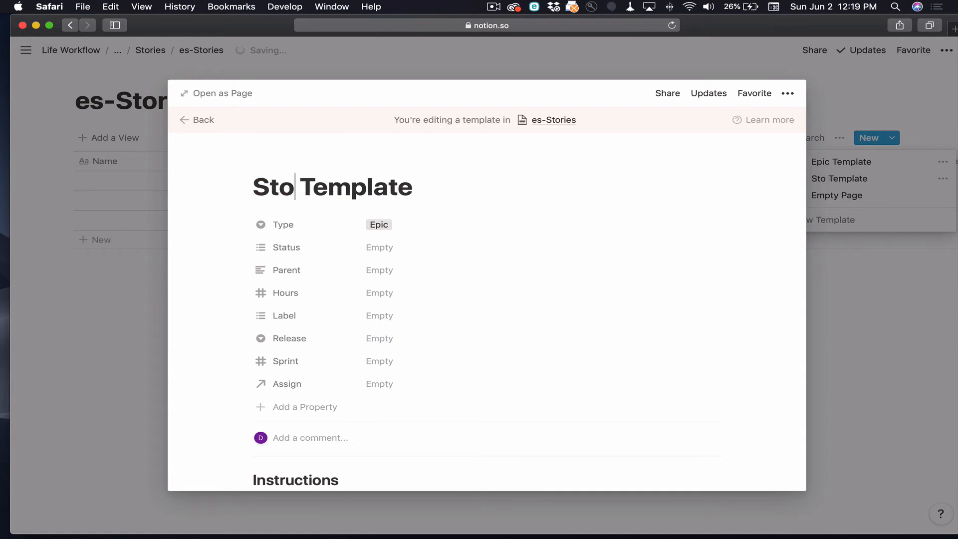
text(s)
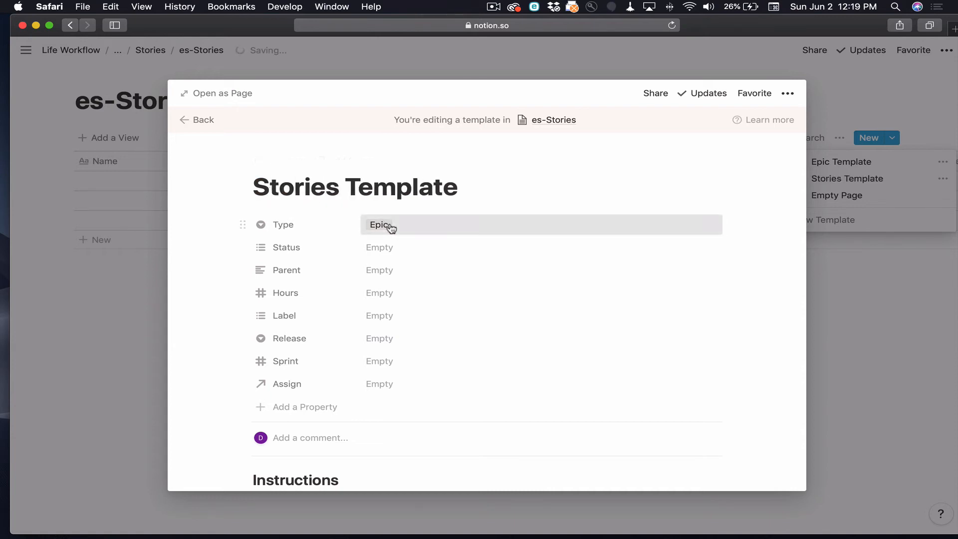
Set the Stories Template's Type to Stories and its linked es-Stories board filter to Type is Tasks
click(387, 226)
click(408, 285)
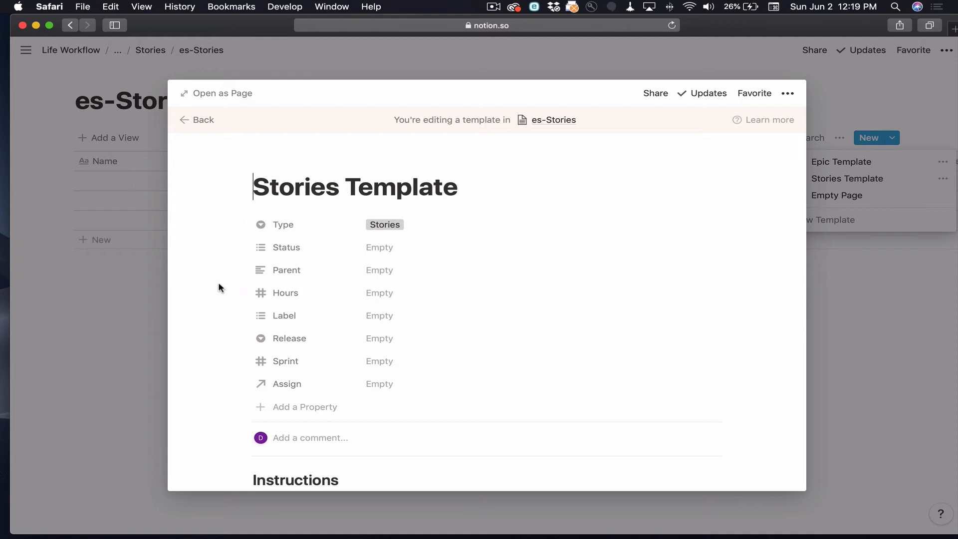
scroll(220, 287, down, 5)
scroll(597, 377, right, 3)
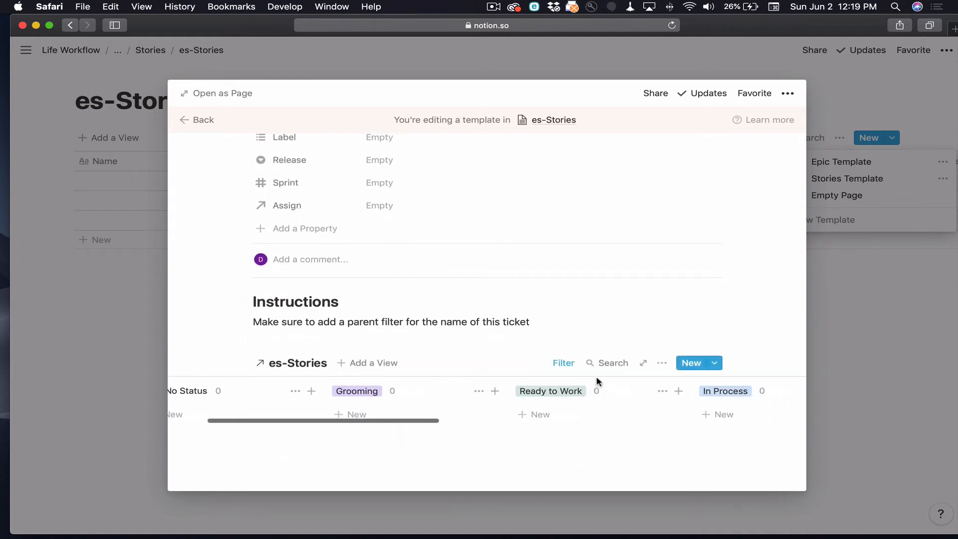
click(564, 363)
click(596, 390)
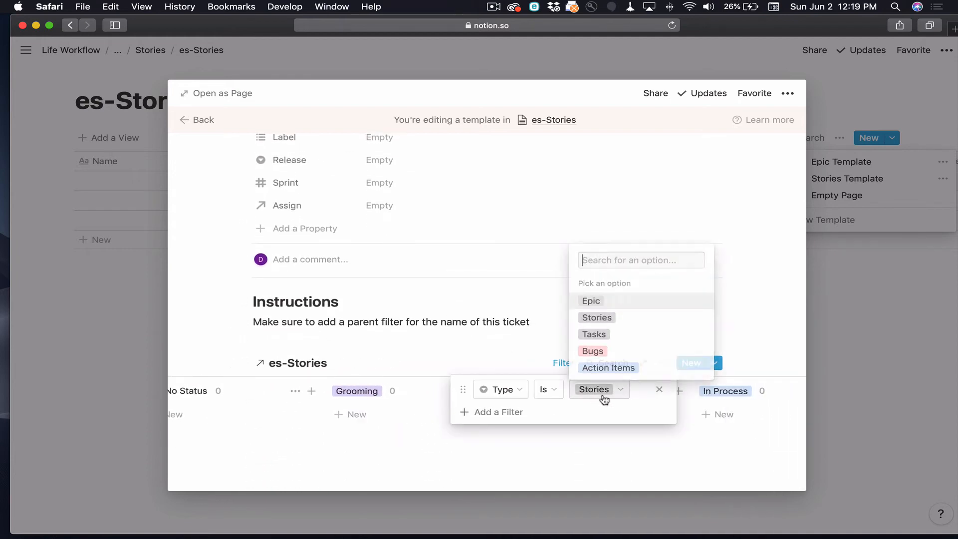
click(598, 336)
click(570, 339)
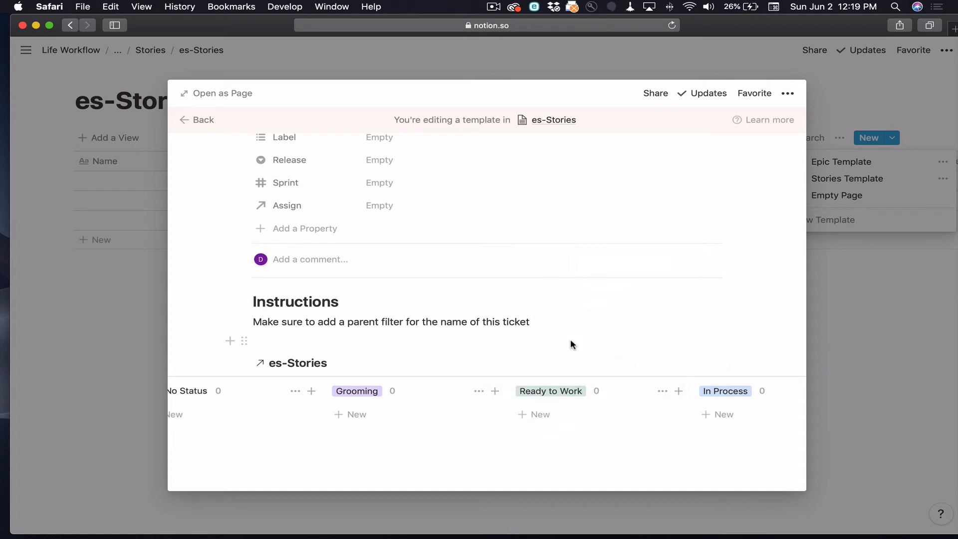
scroll(577, 405, left, 3)
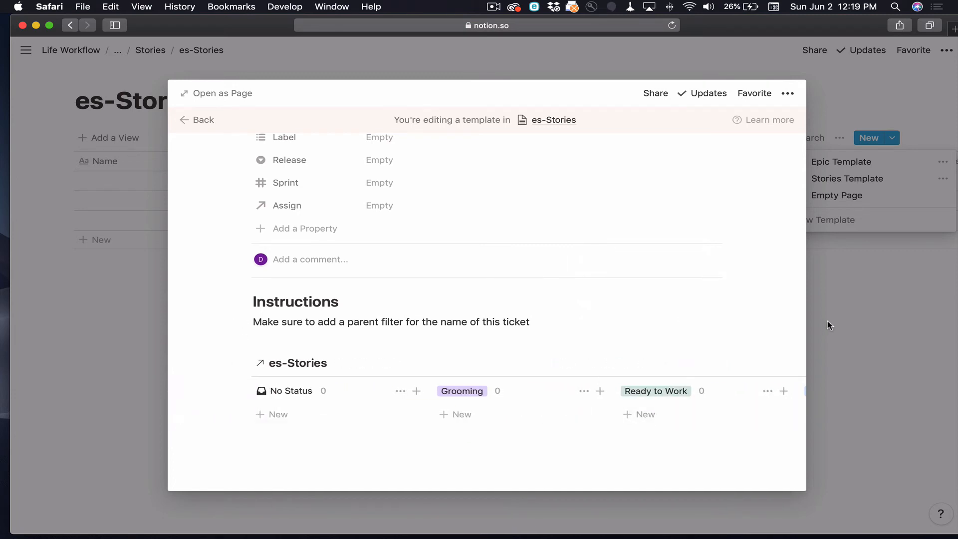
click(828, 325)
click(828, 325)
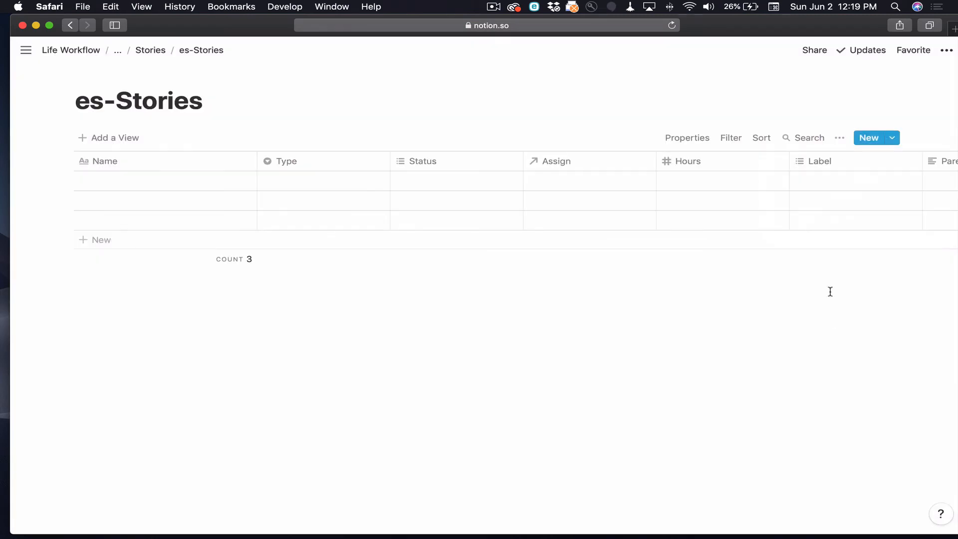
click(891, 141)
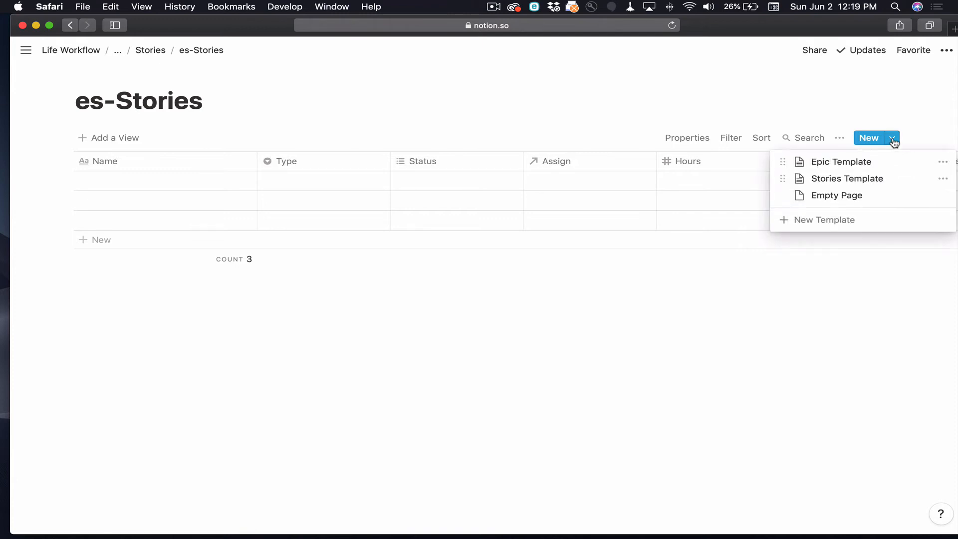
click(915, 196)
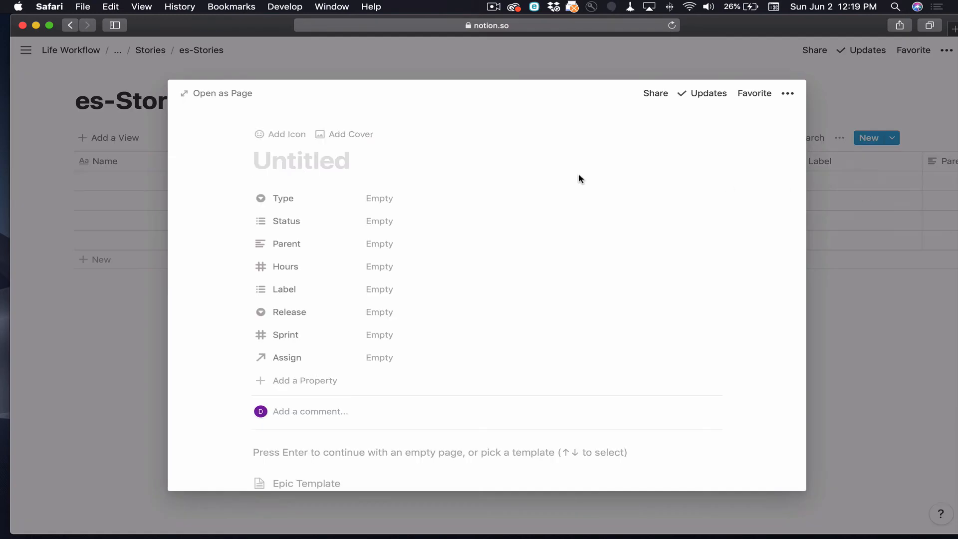
text(Task)
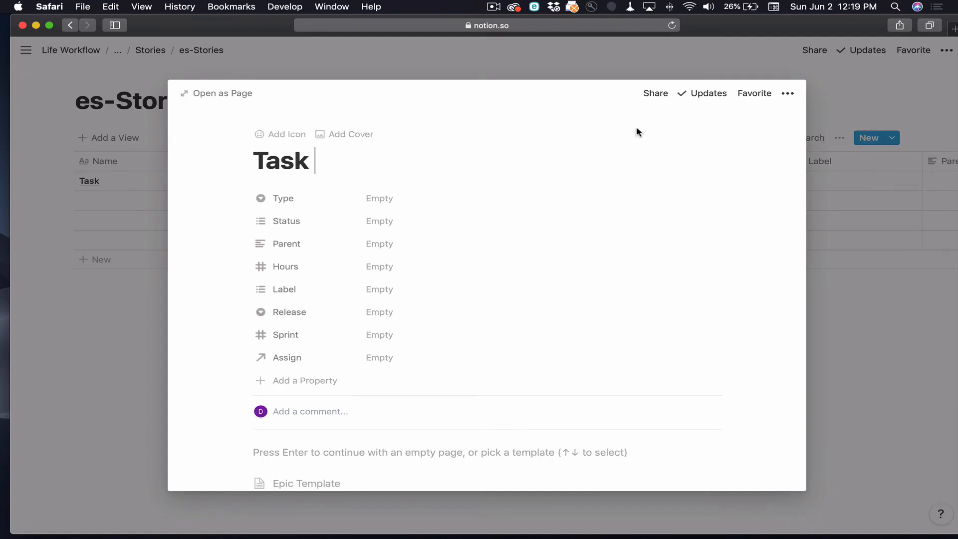
key(BackSpace)
key(BackSpace)
key(BackSpace)
key(BackSpace)
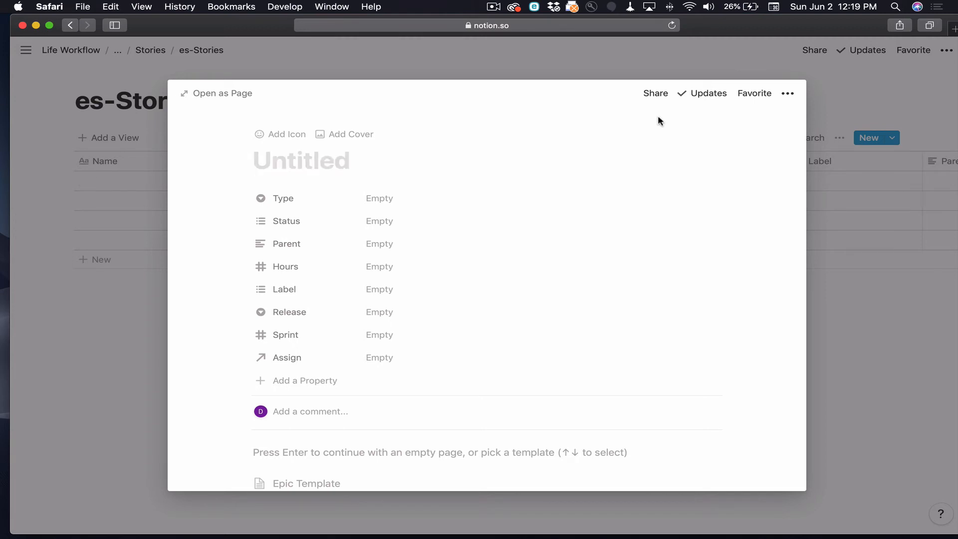
click(668, 70)
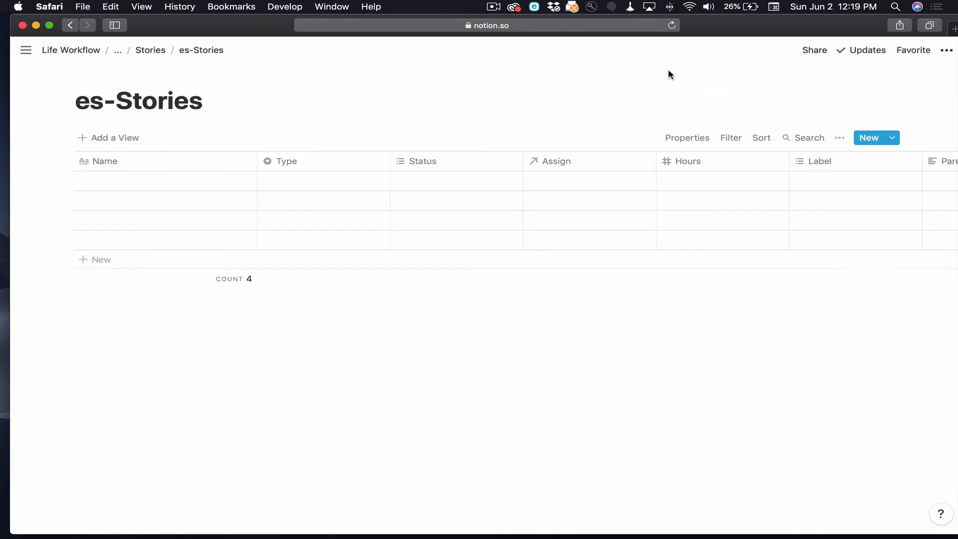
Create a new es-Stories template named Task Template and set its Type to Tasks
click(898, 141)
click(922, 218)
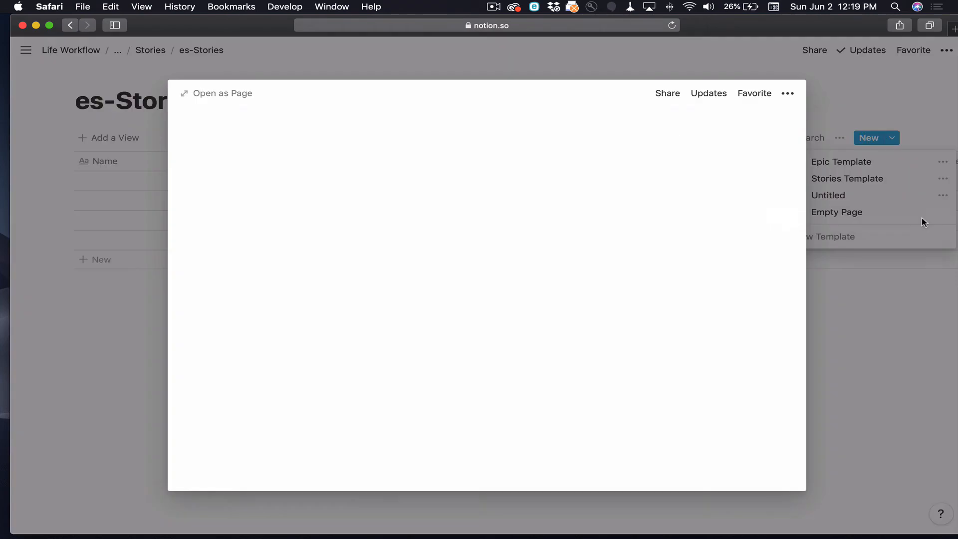
text(Task)
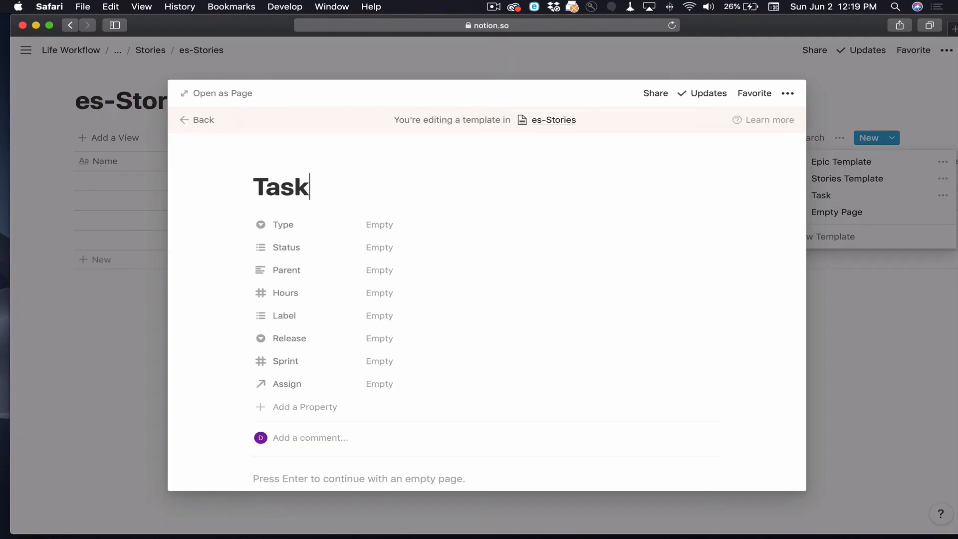
text( Template)
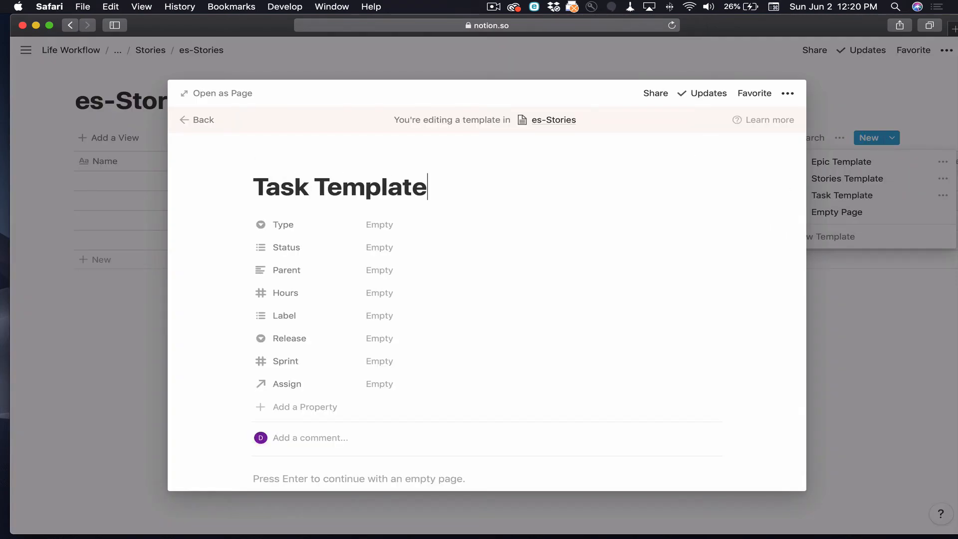
click(413, 229)
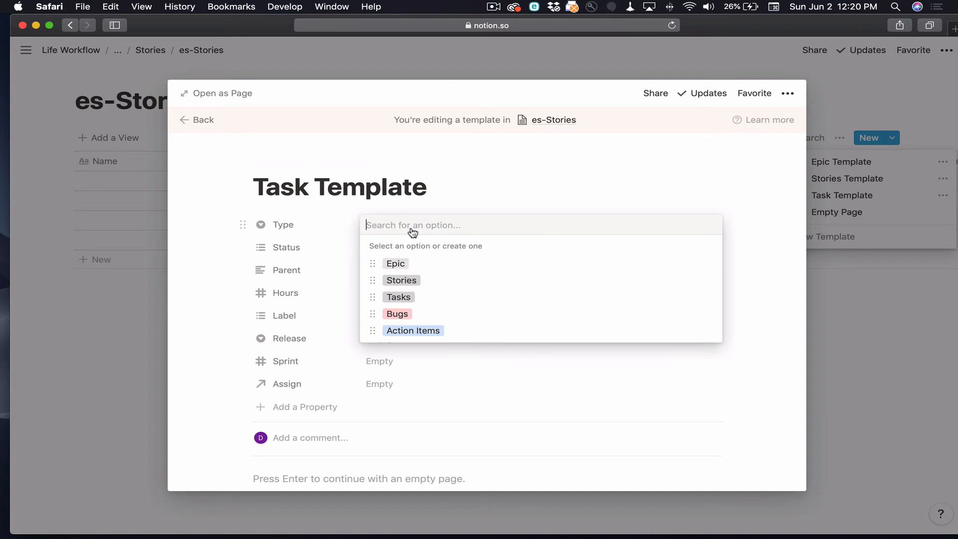
click(409, 297)
Add a second-level Requirements heading to the body of the Task Template
scroll(399, 307, down, 5)
click(393, 315)
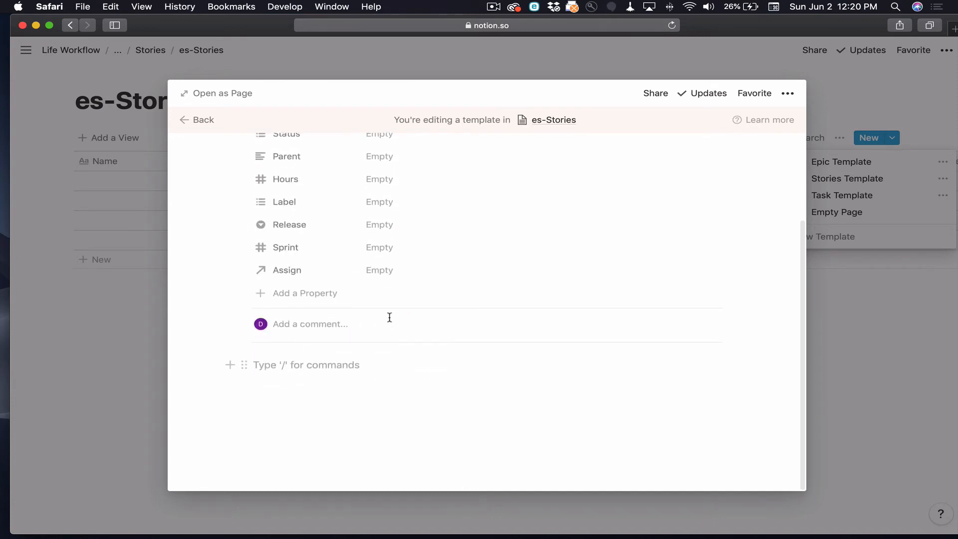
text(## R)
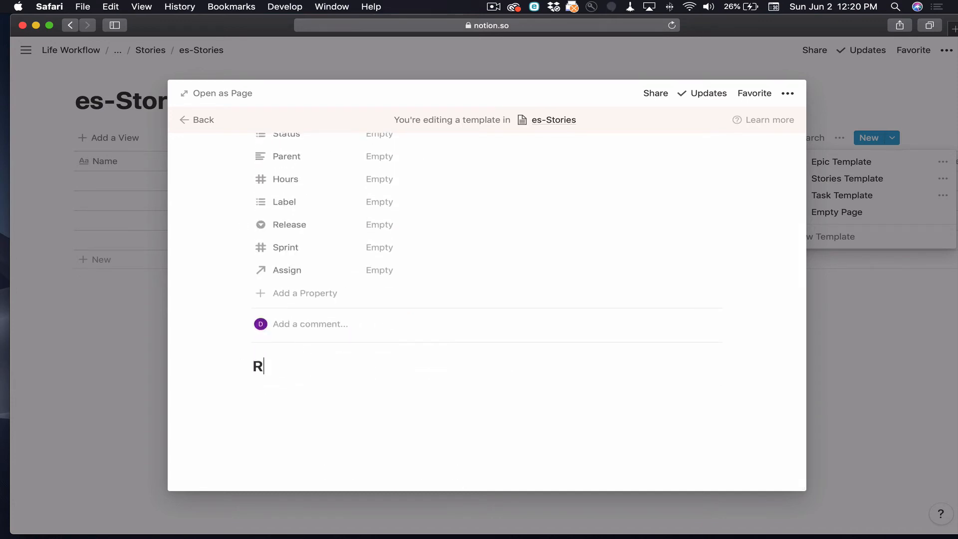
text(equirement)
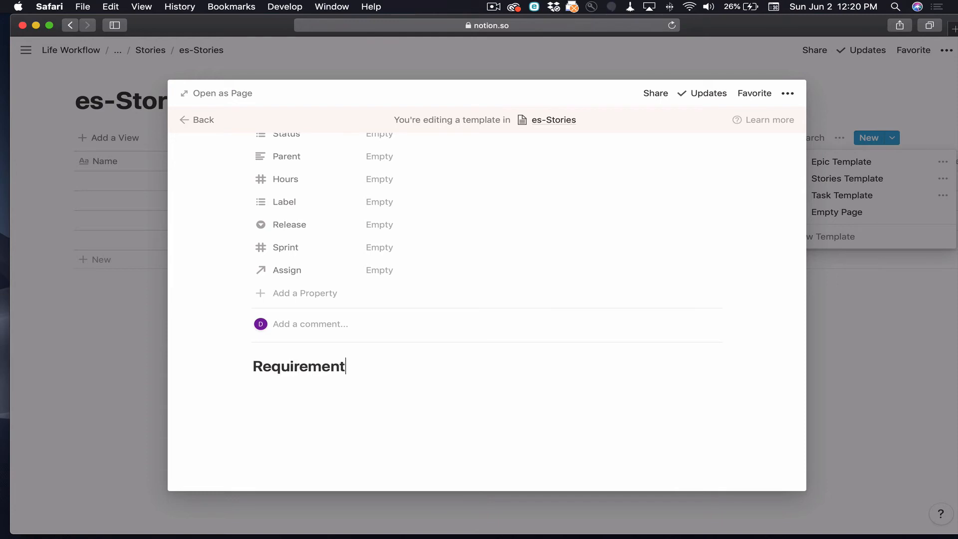
text(s)
key(Return)
Add a second-level Acceptance Criteria heading below Requirements, leaving blank lines between the two headings
text(## Acce)
text(ptanc)
text(e C)
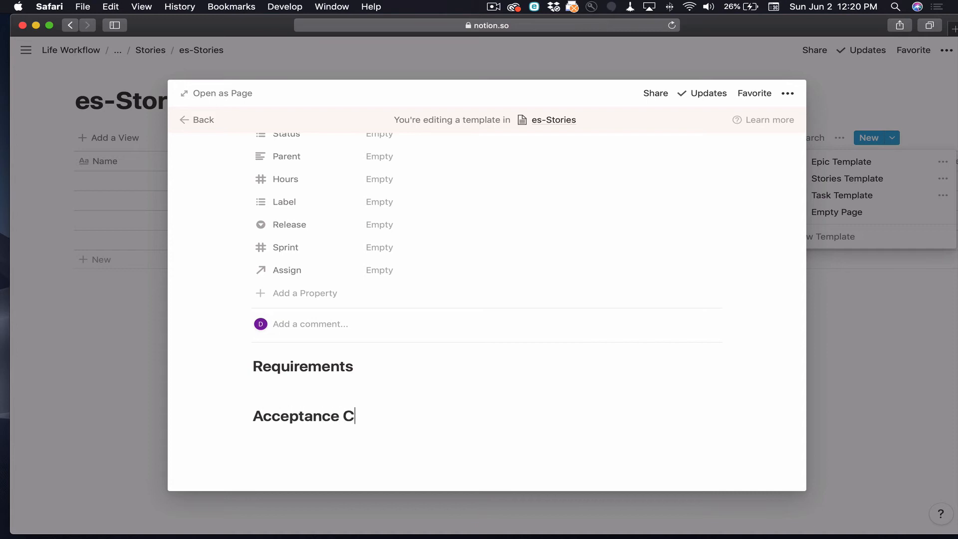
text(riteria)
key(Return)
key(Up)
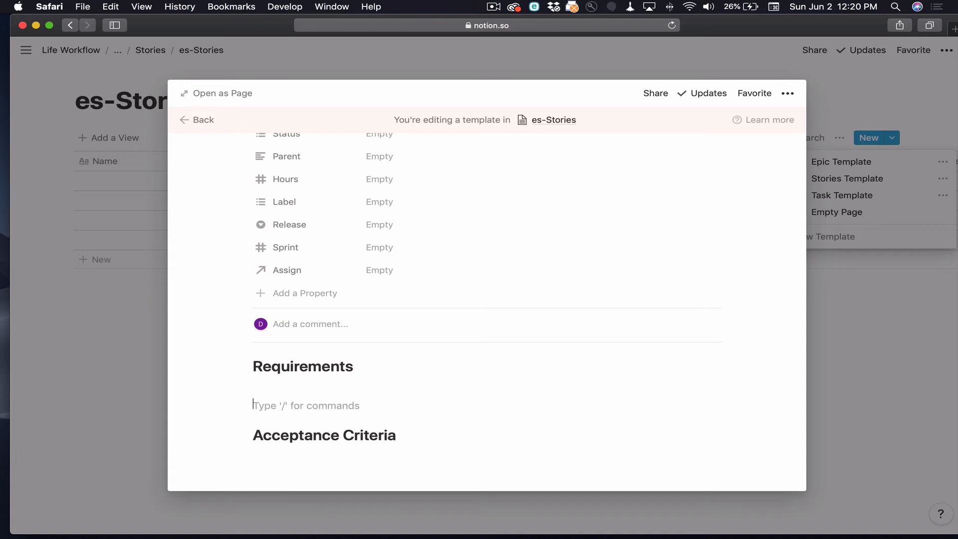
key(Down)
key(BackSpace)
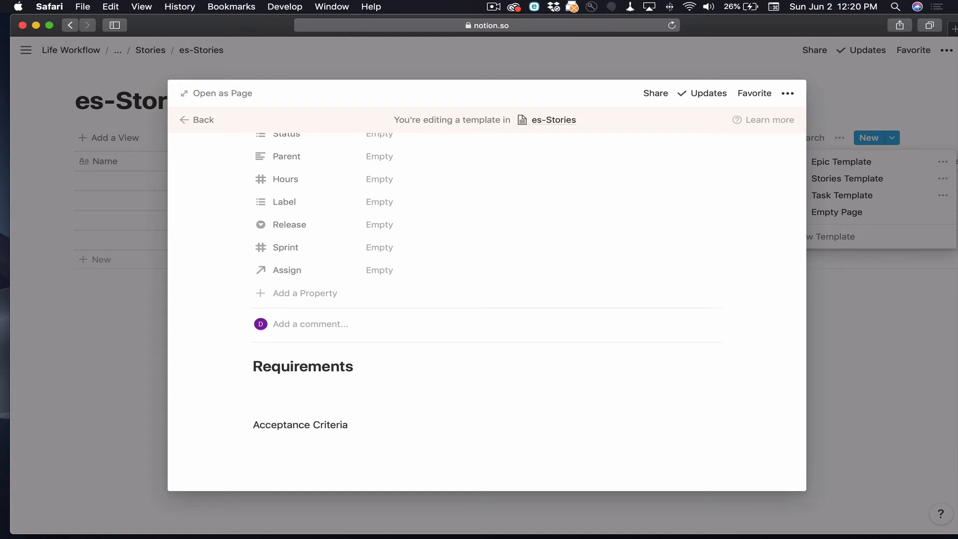
text(##)
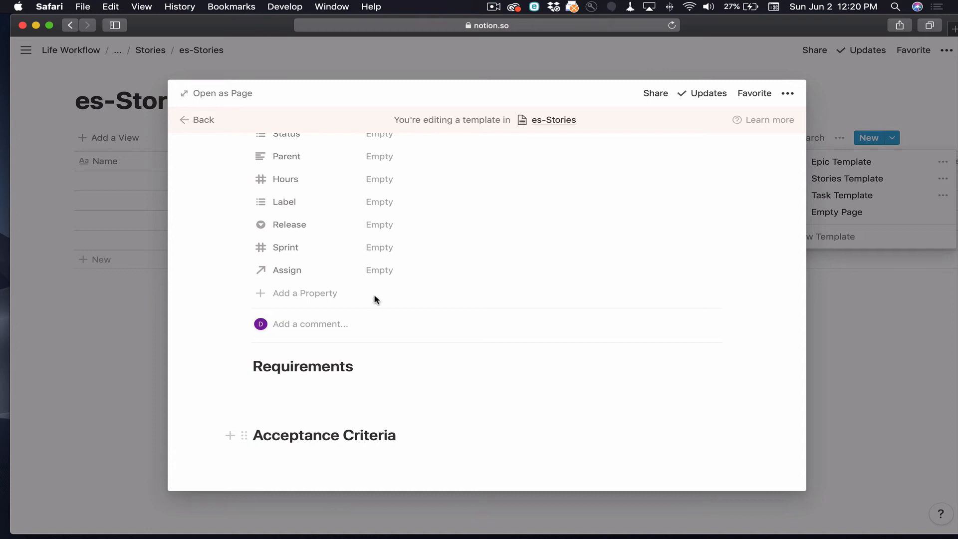
Review the Task Template's properties and its Requirements and Acceptance Criteria sections
scroll(355, 385, up, 3)
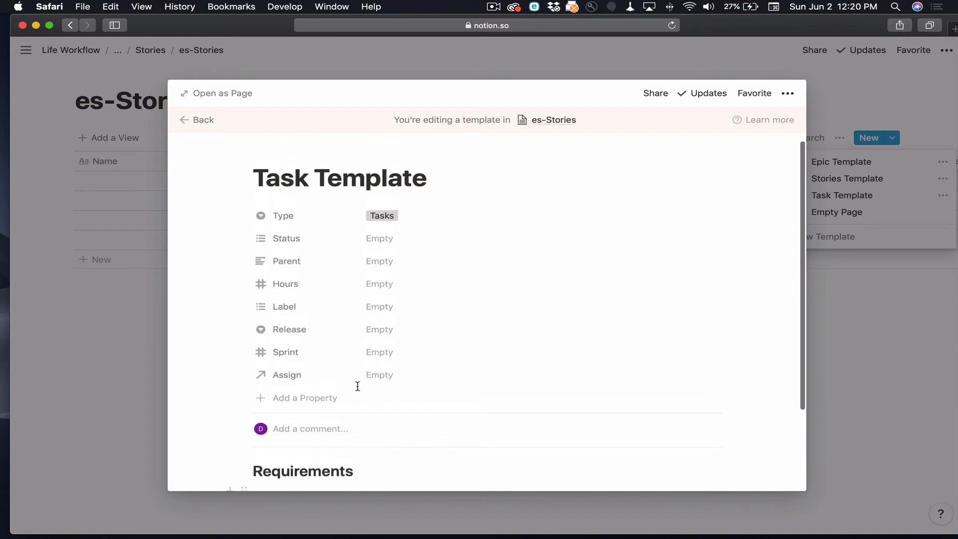
scroll(357, 386, down, 3)
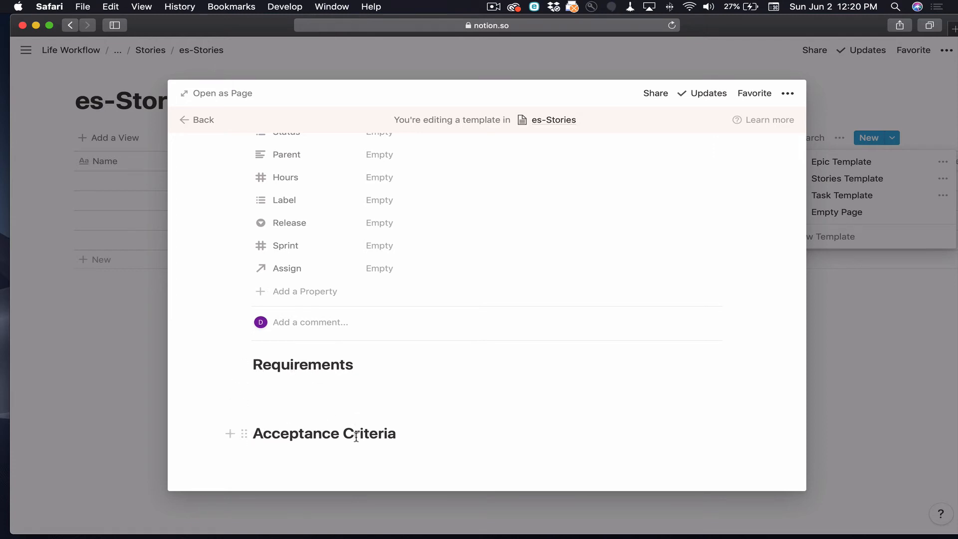
scroll(355, 435, up, 3)
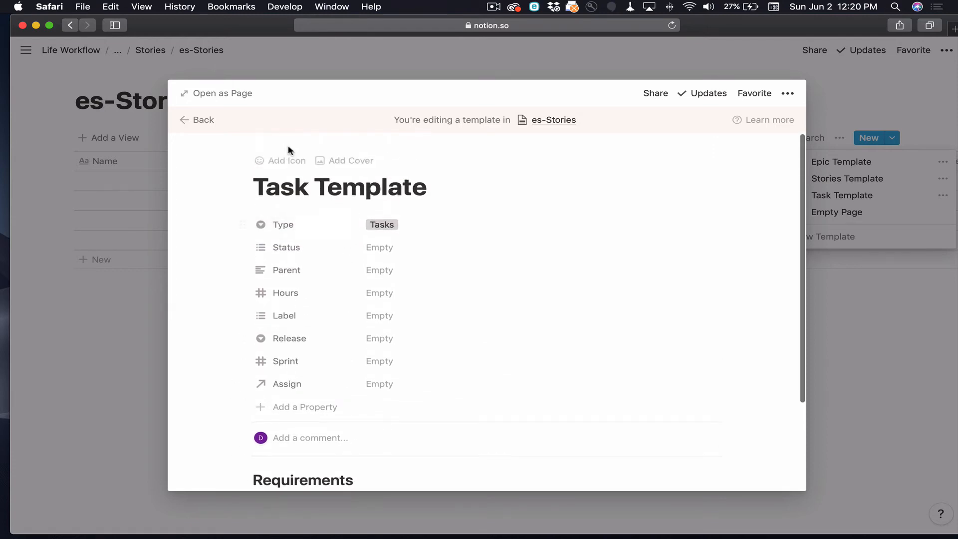
scroll(298, 376, down, 3)
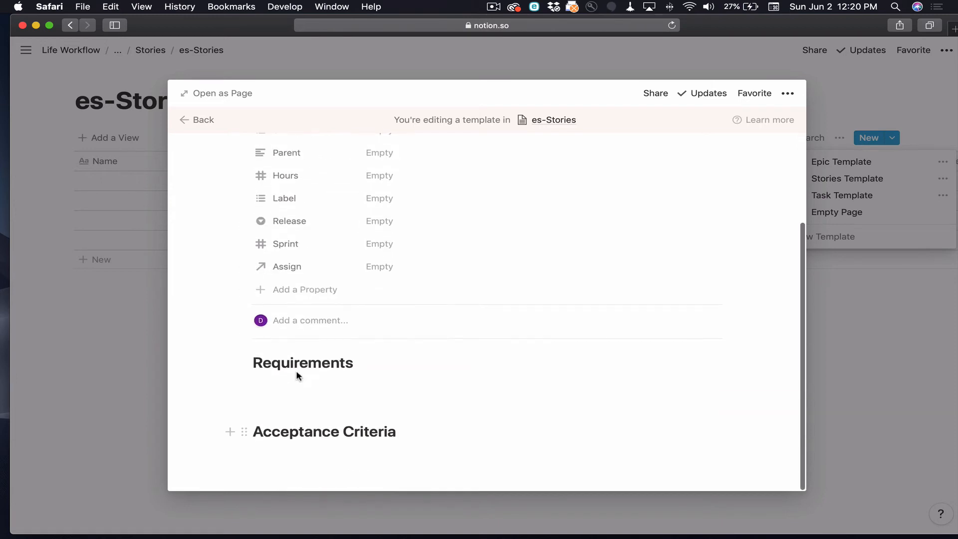
scroll(298, 379, up, 3)
scroll(298, 379, down, 5)
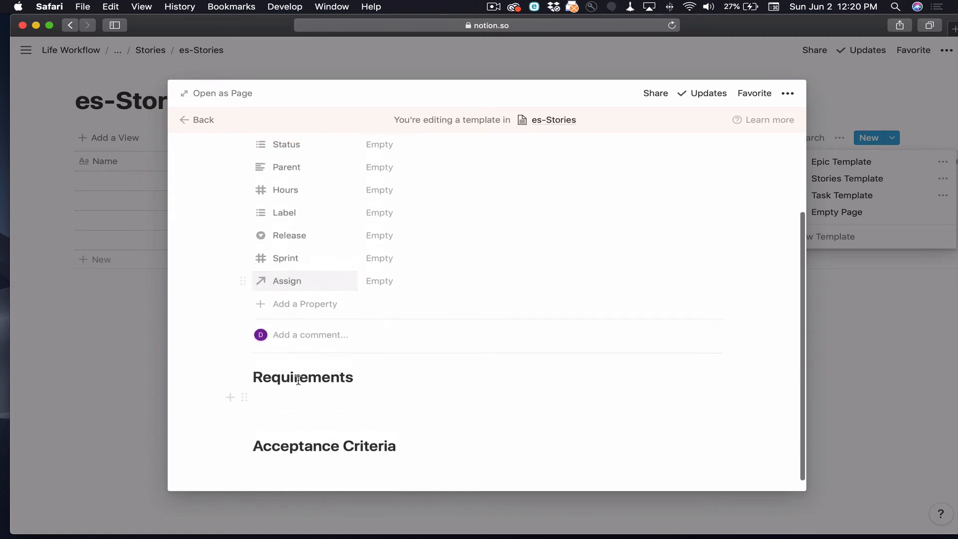
scroll(297, 378, down, 2)
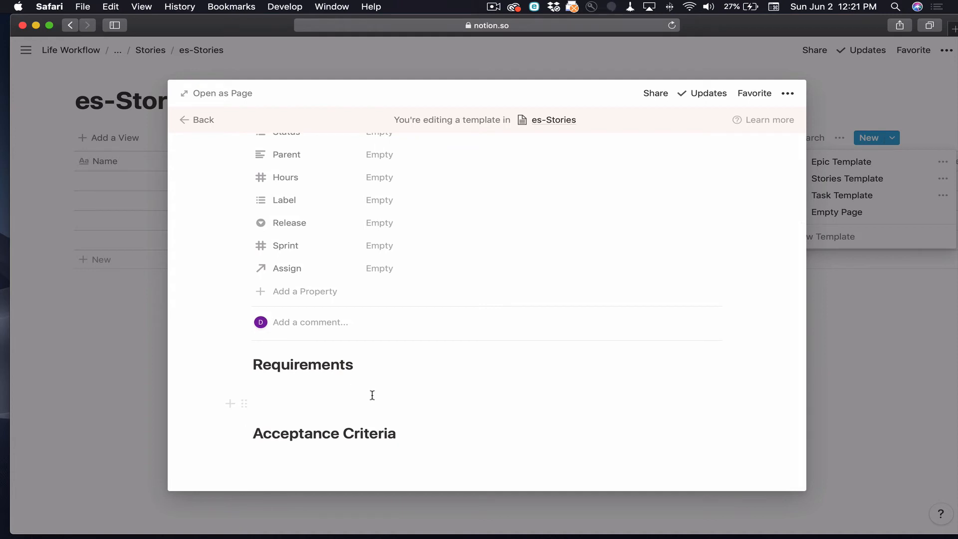
scroll(372, 395, up, 3)
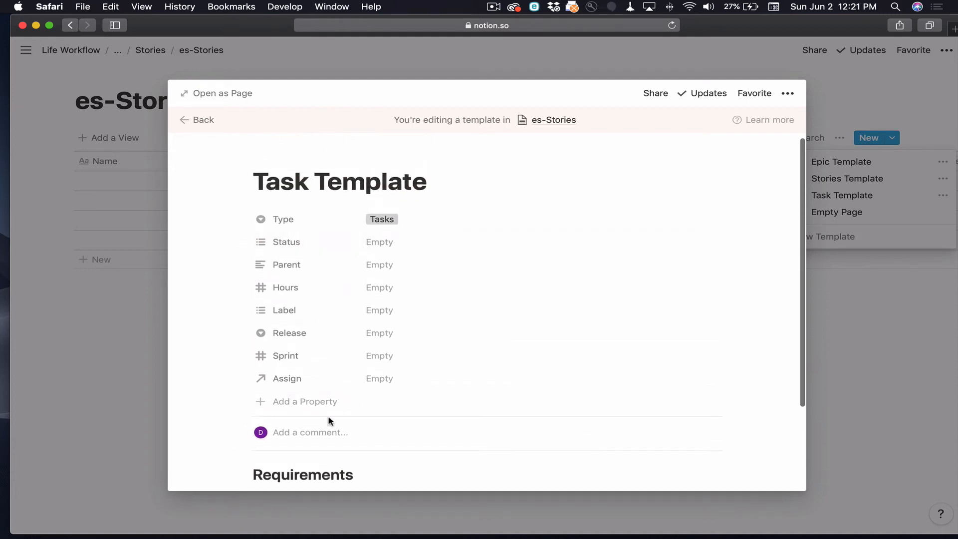
scroll(331, 422, down, 3)
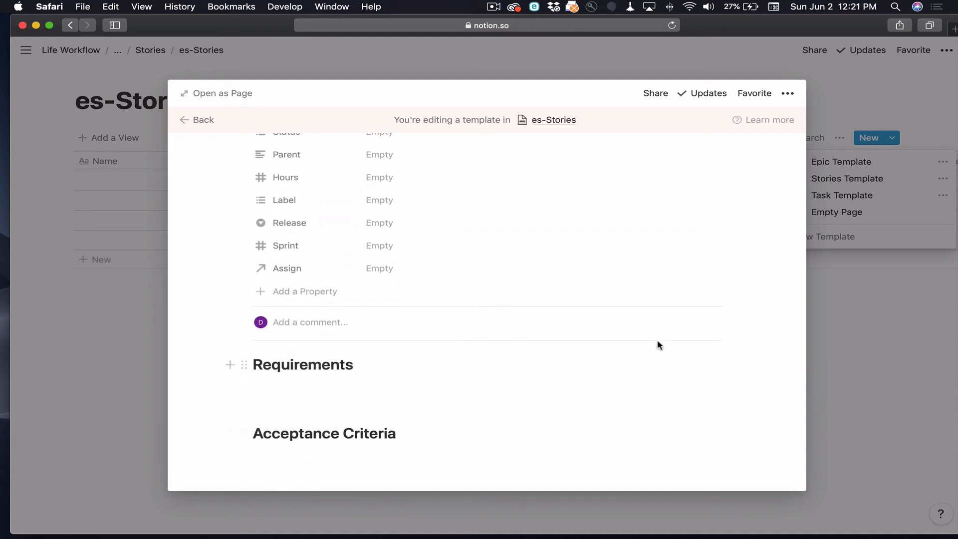
Close the Task Template and open the Eat Savy project's Personas page in a separate browser tab
click(836, 328)
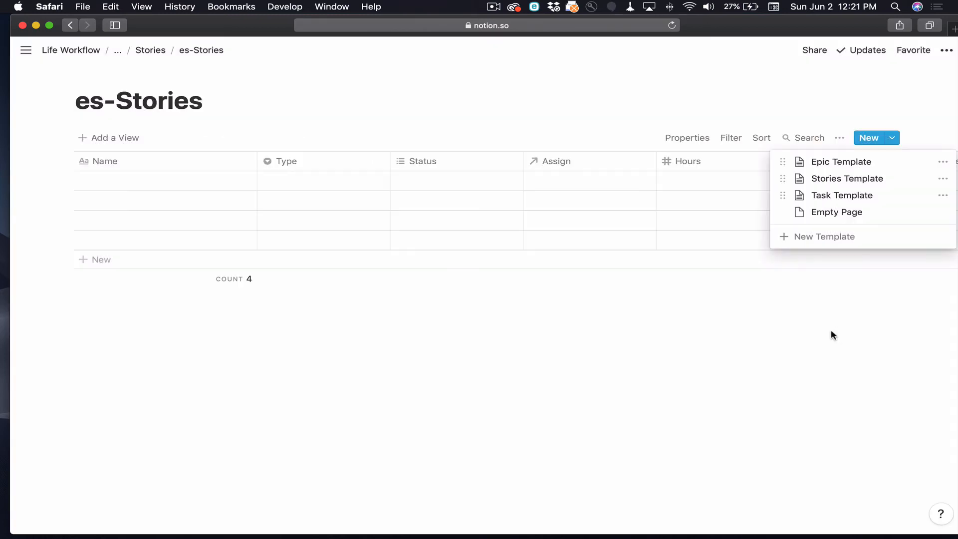
click(503, 371)
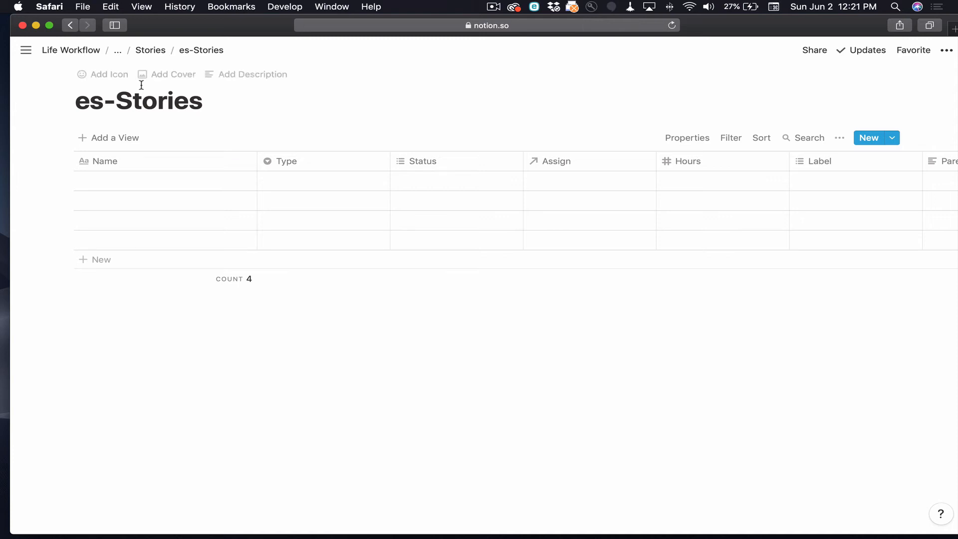
super+click(146, 58)
click(551, 42)
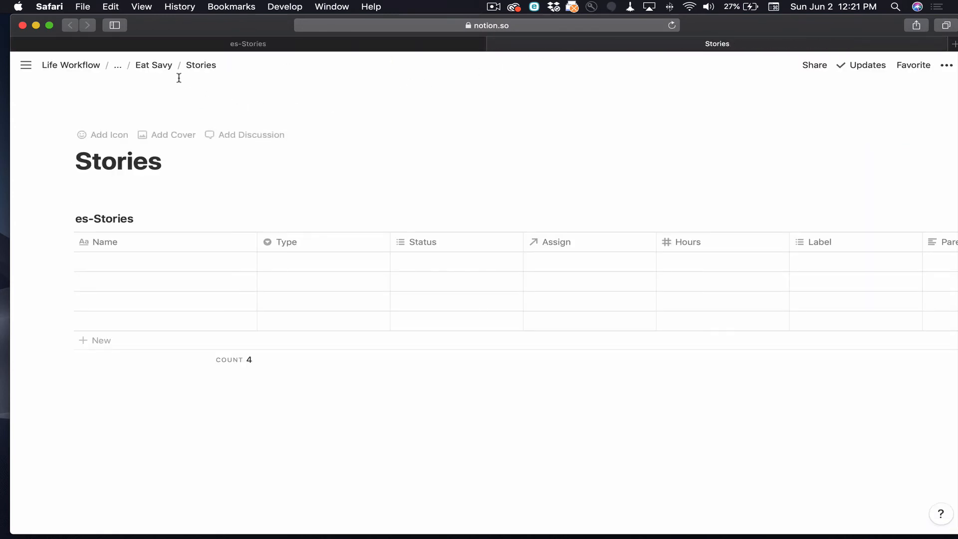
click(161, 67)
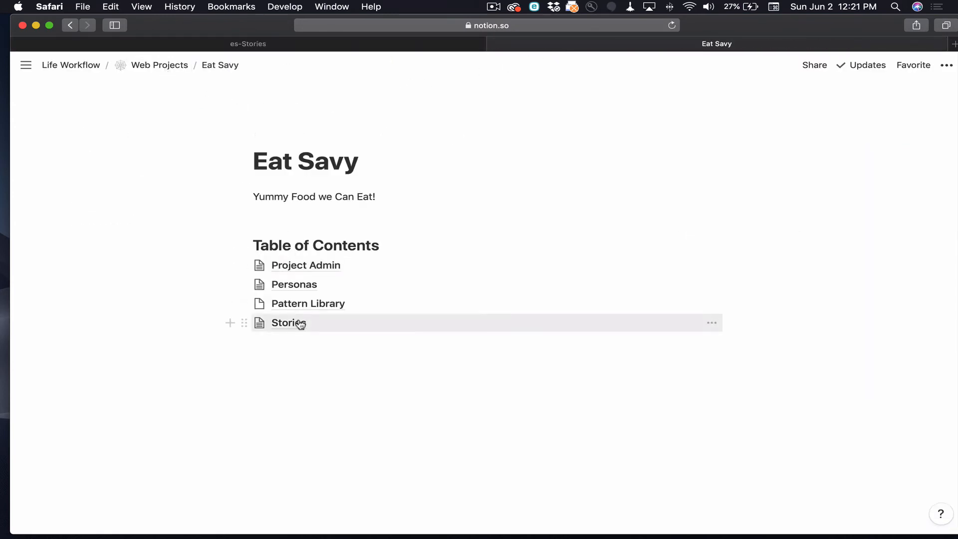
click(296, 284)
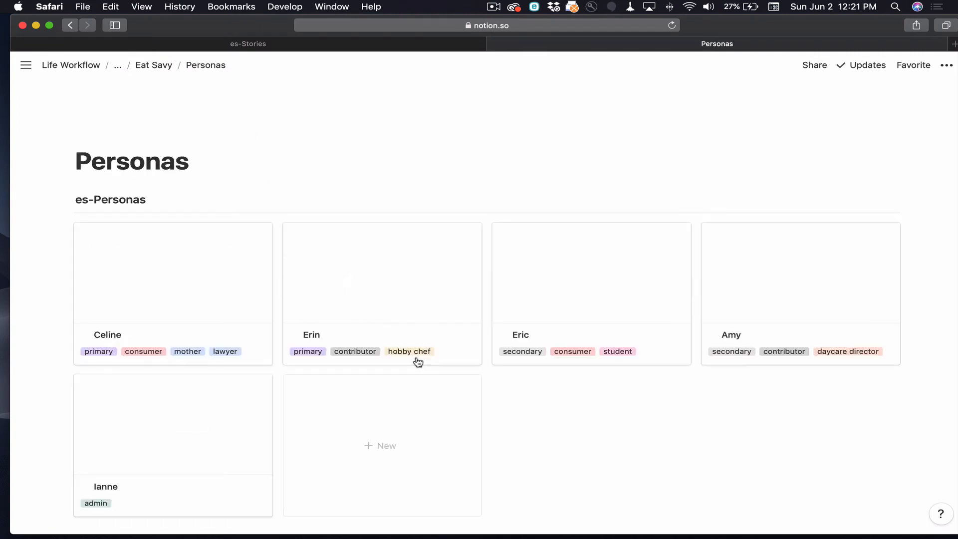
Open the meal-planning scenario in the complete column and examine its title, flow diagram and list of pages
scroll(418, 362, down, 10)
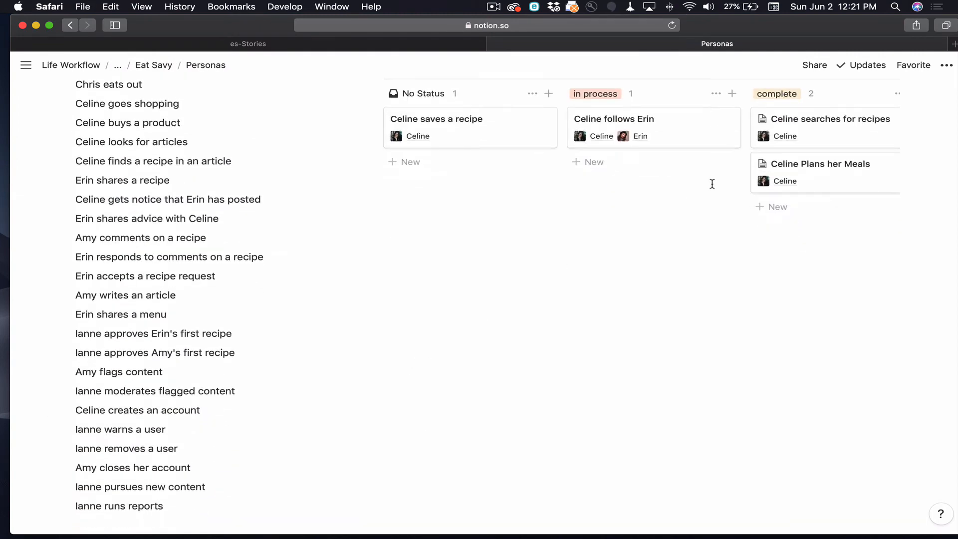
click(793, 180)
scroll(617, 257, down, 1)
scroll(618, 257, down, 3)
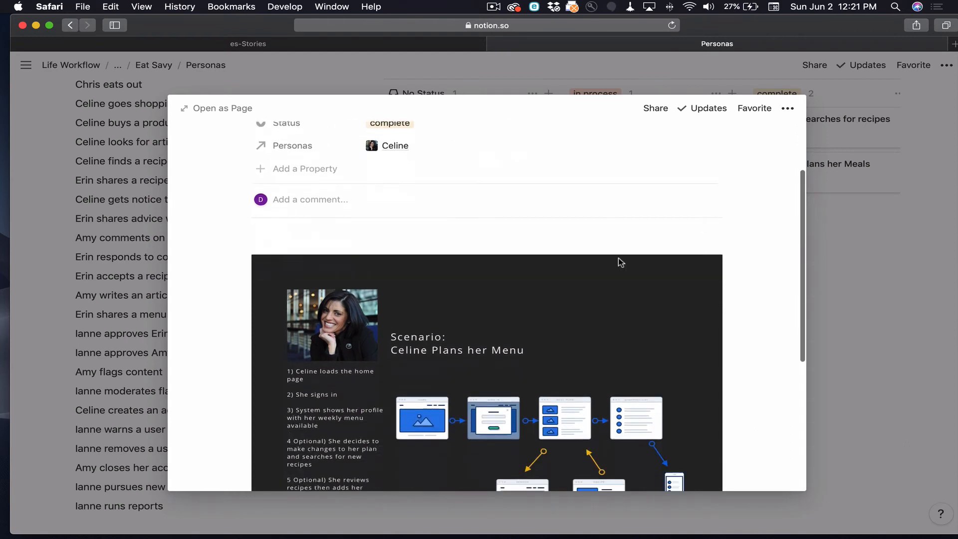
scroll(620, 261, up, 5)
scroll(572, 169, down, 6)
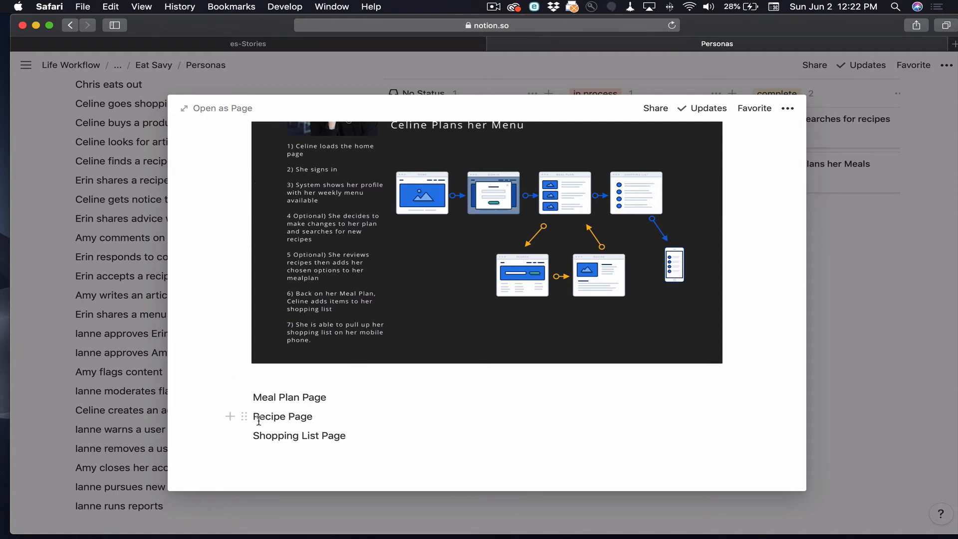
drag(253, 414, 322, 415)
scroll(324, 415, up, 6)
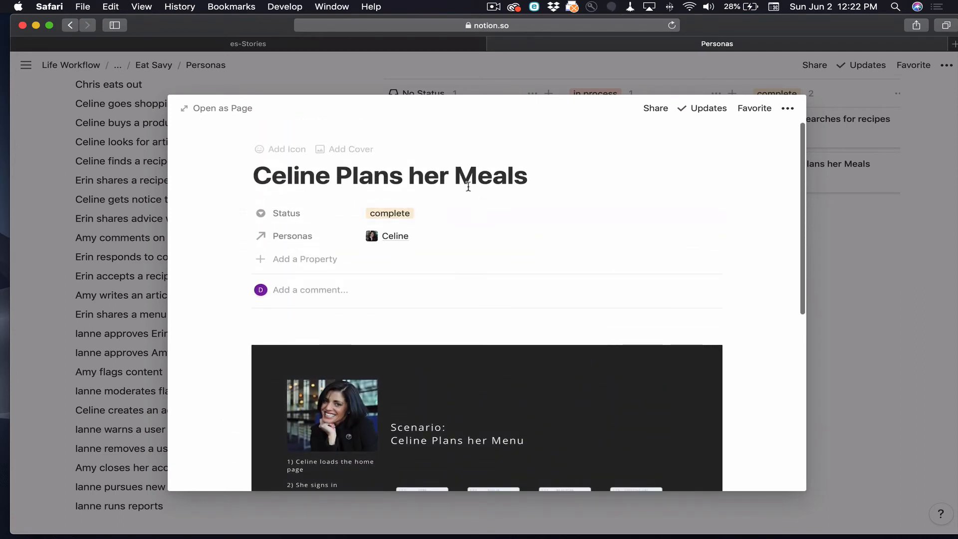
drag(527, 175, 271, 170)
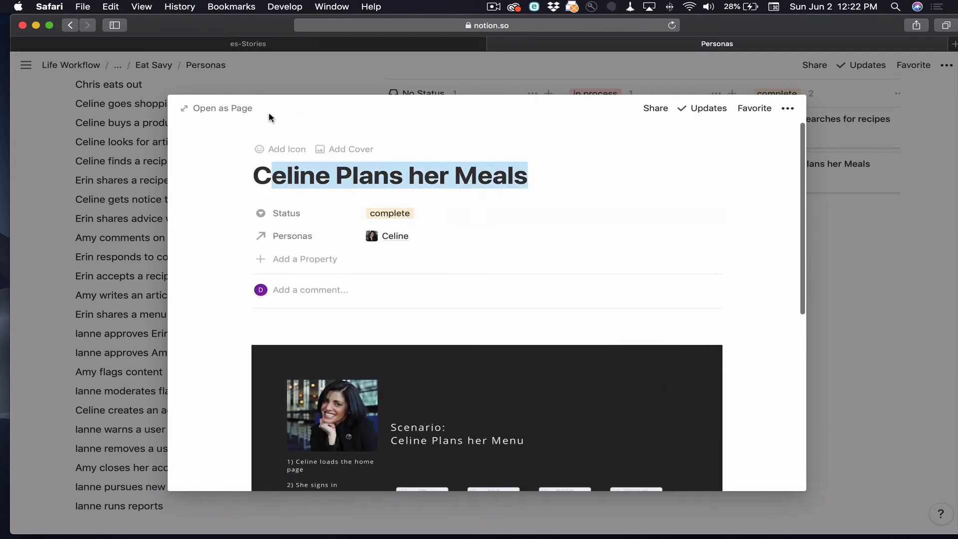
Return to the es-Stories database, apply the Epic Template to the first blank entry and title it Recipes
click(280, 45)
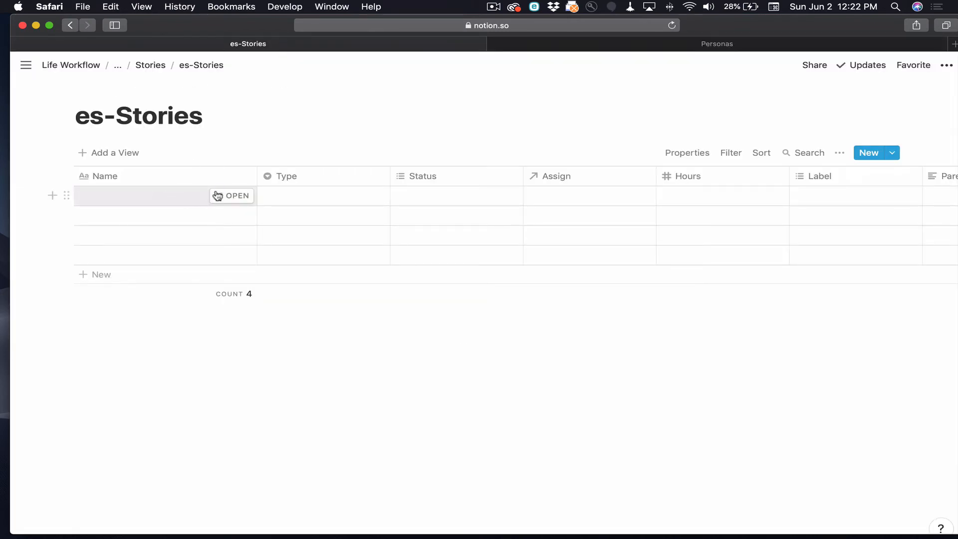
click(223, 195)
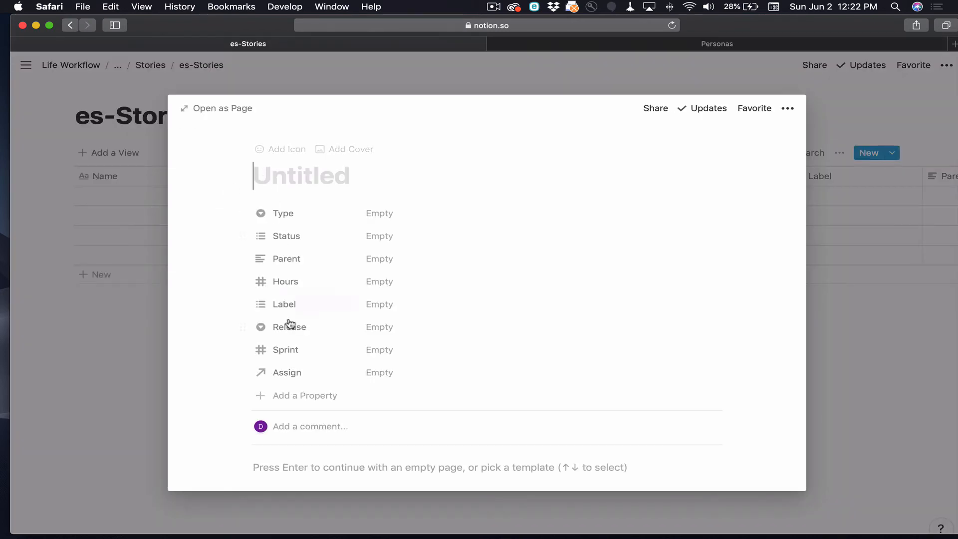
scroll(288, 321, down, 5)
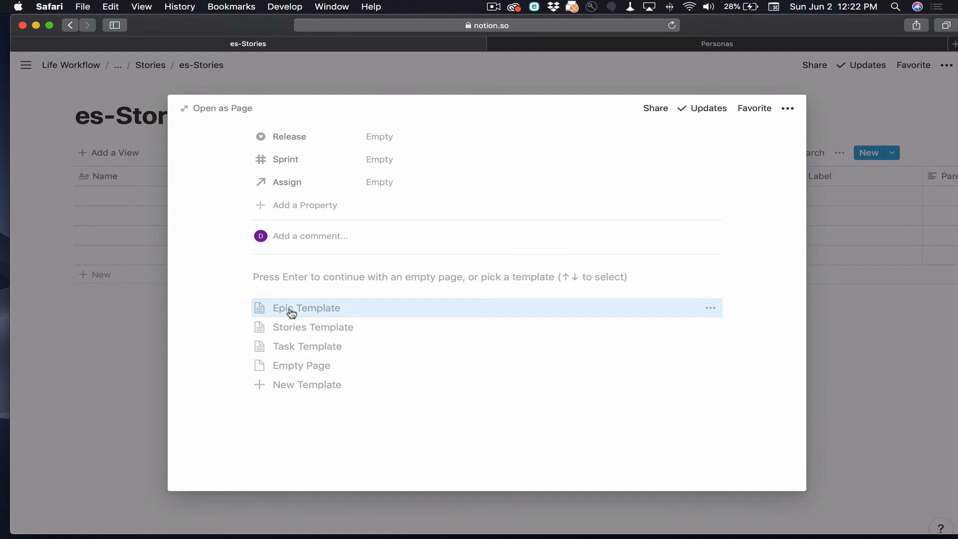
click(292, 312)
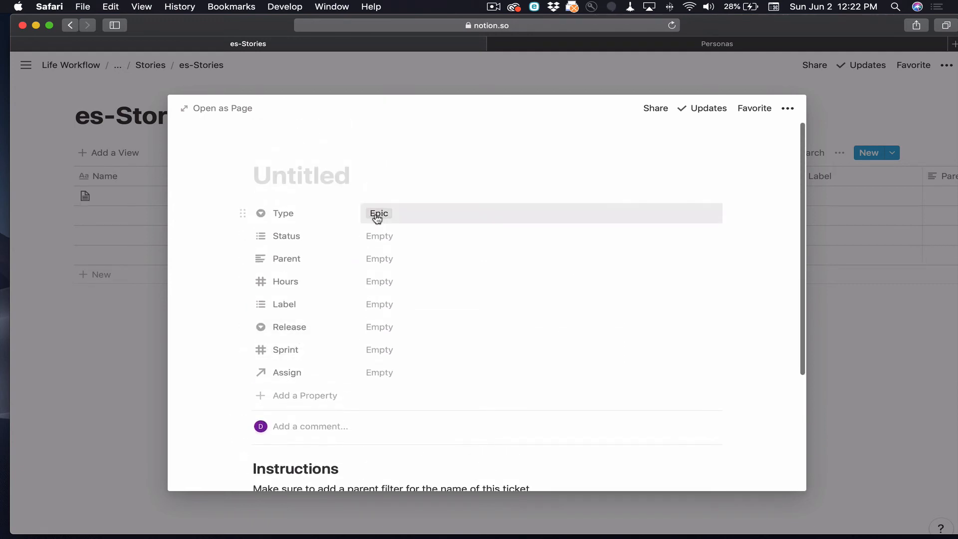
scroll(331, 347, down, 2)
scroll(331, 348, down, 2)
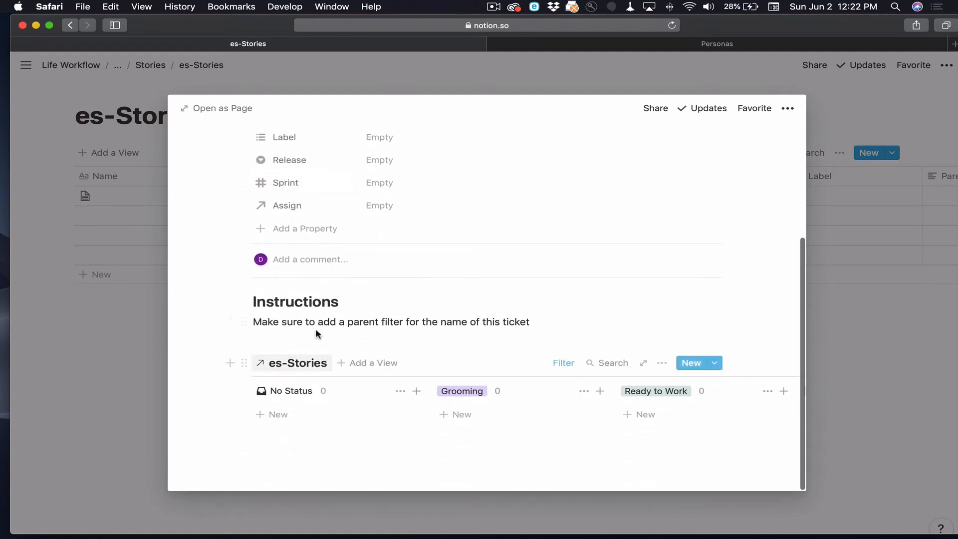
scroll(370, 417, up, 3)
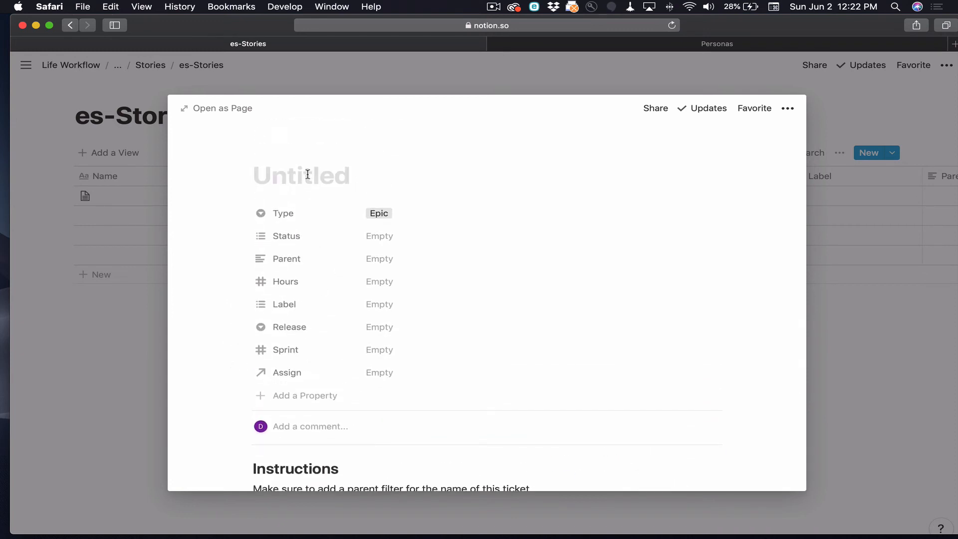
text(Recipes)
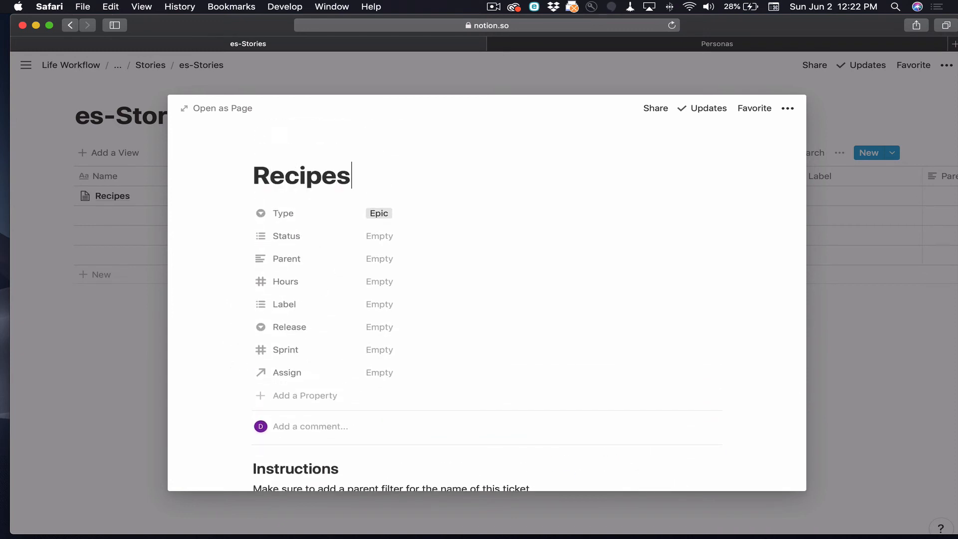
Link the Recipes epic's Parent property to the persona's meal-planning scenario page
scroll(335, 271, down, 1)
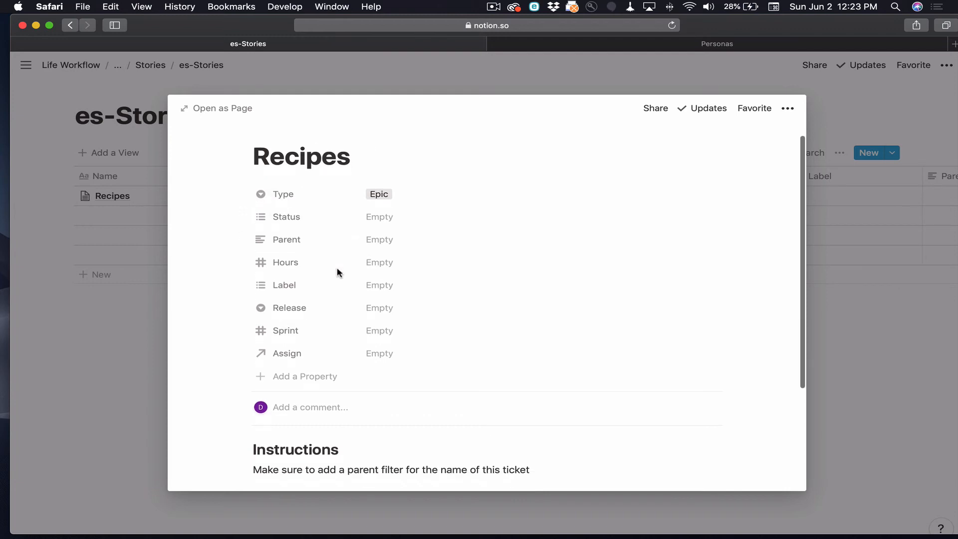
click(374, 250)
text(@)
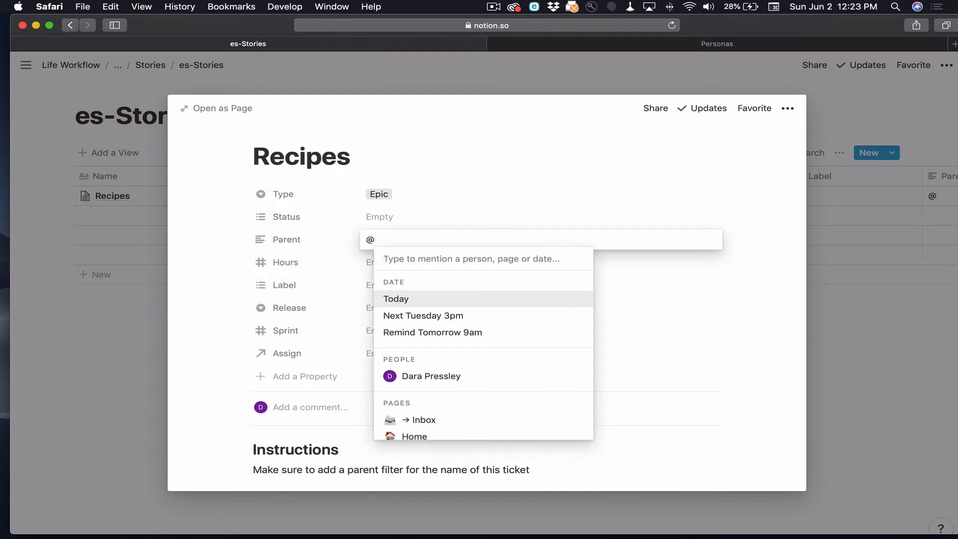
text(Celine)
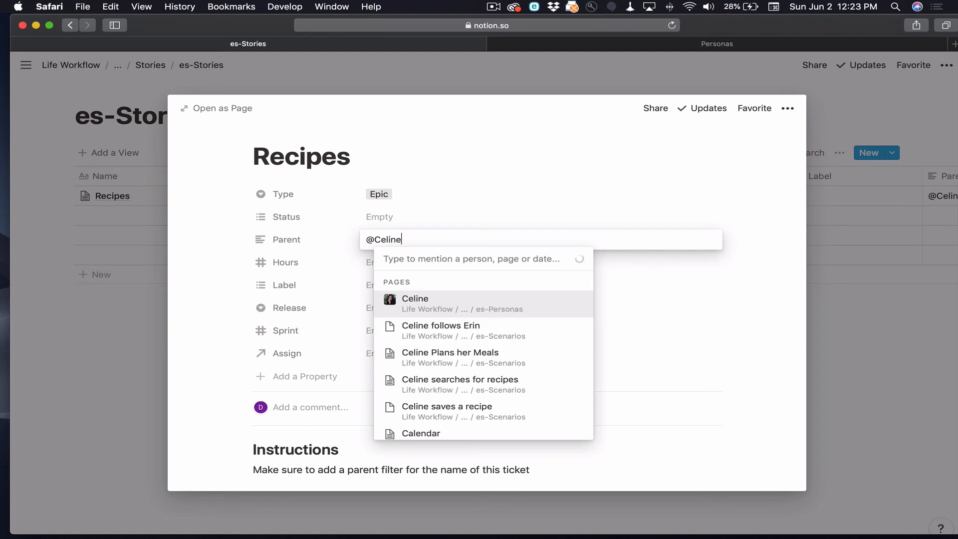
click(440, 360)
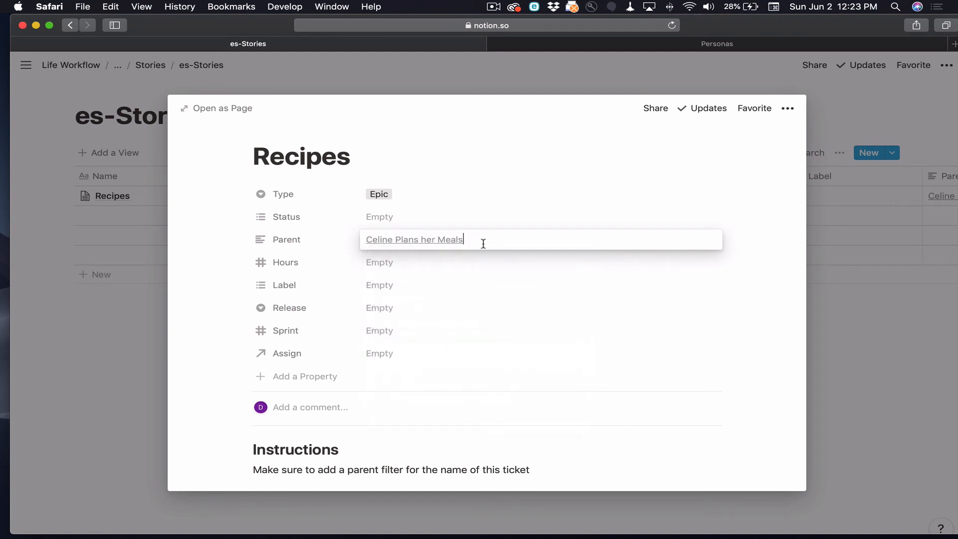
key(Escape)
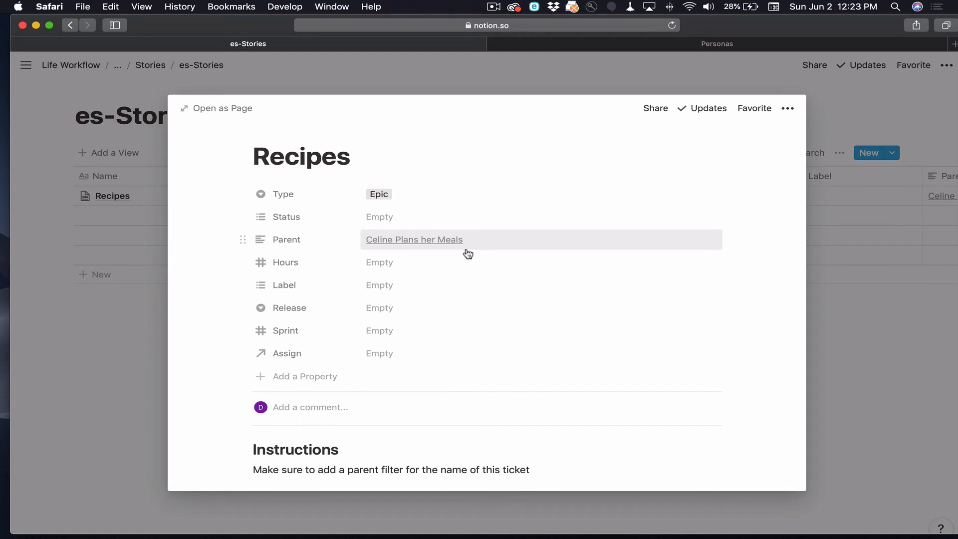
Set the second filter condition of the epic's embedded es-Stories board to Parent Is Recipes
scroll(453, 334, down, 5)
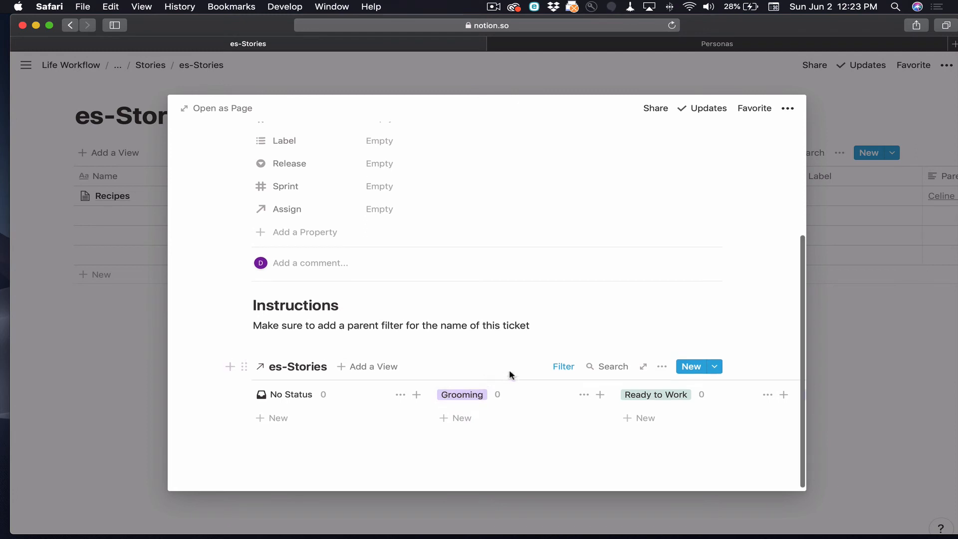
scroll(508, 371, up, 5)
drag(351, 177, 251, 170)
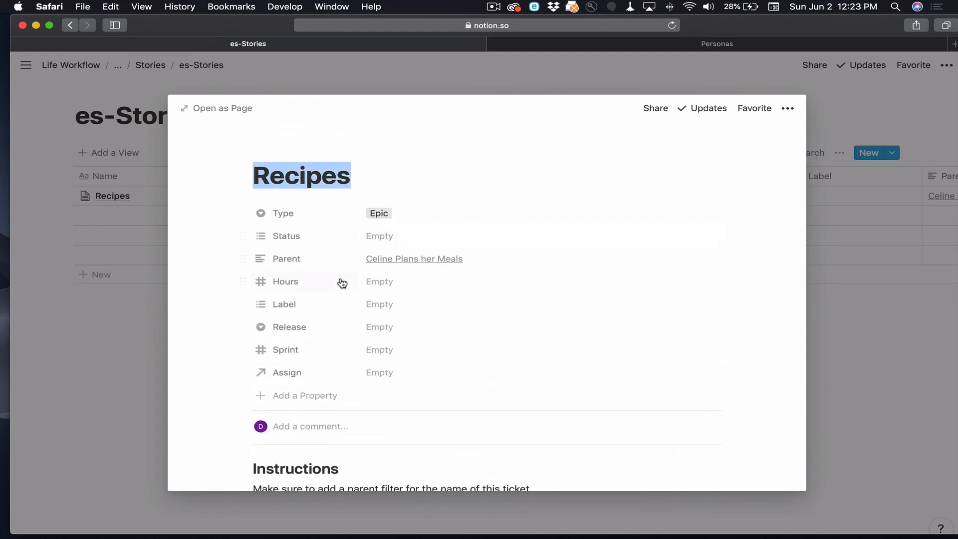
click(234, 279)
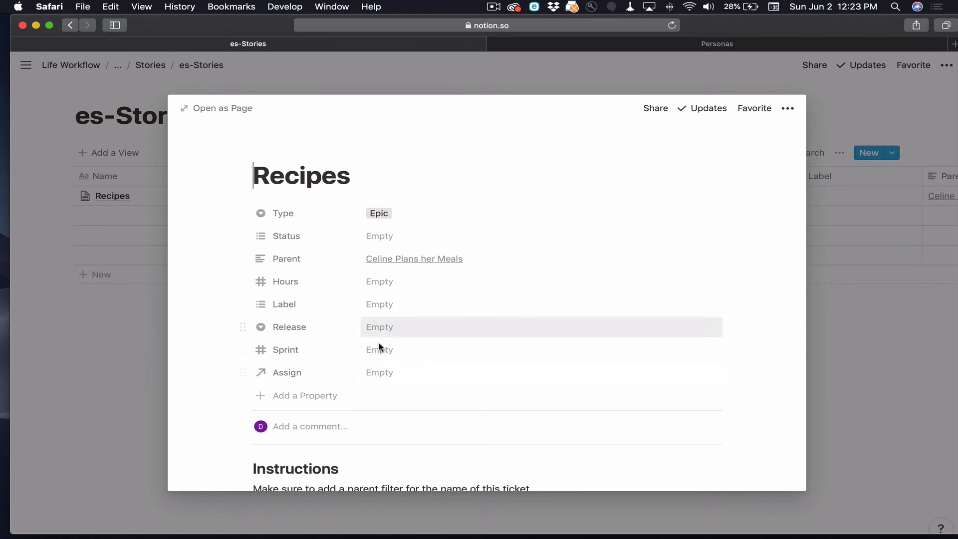
scroll(375, 389, down, 5)
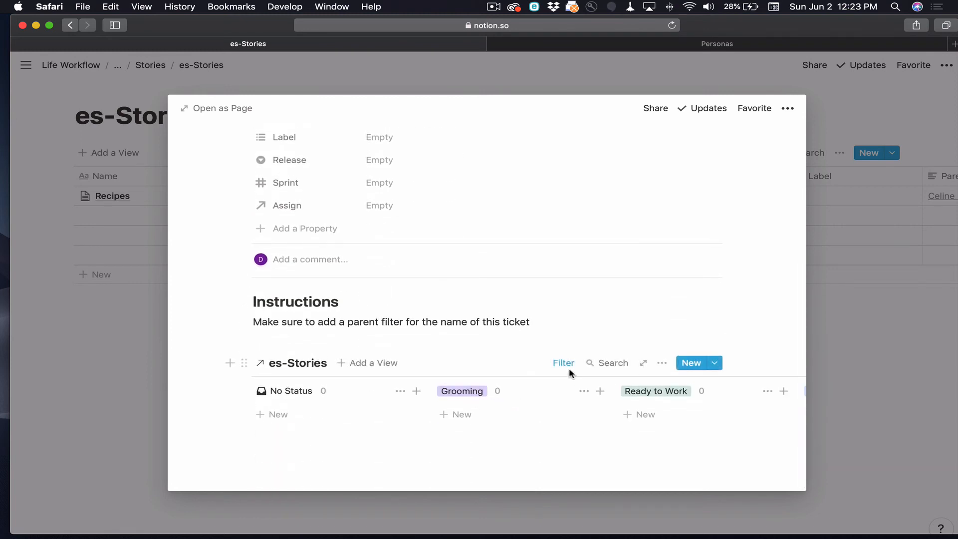
click(565, 364)
click(512, 411)
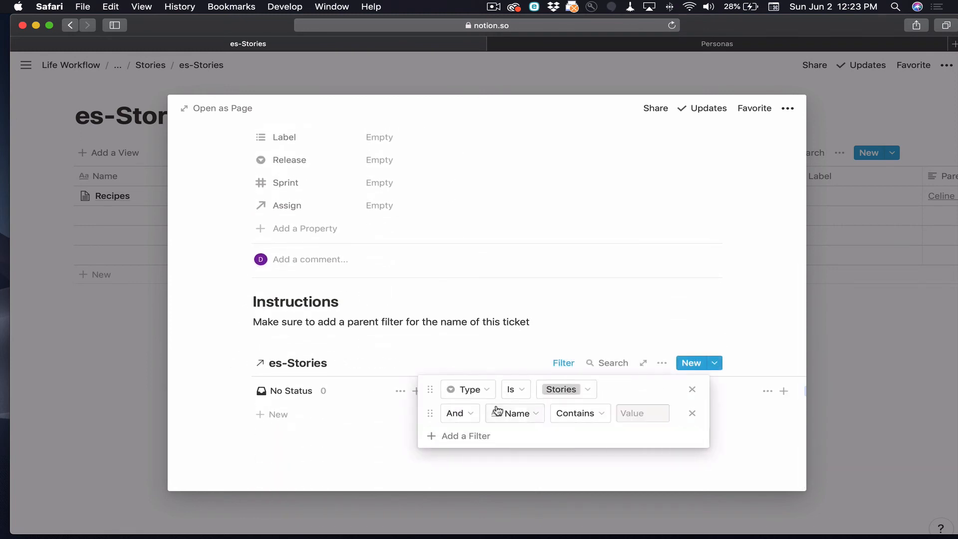
click(513, 414)
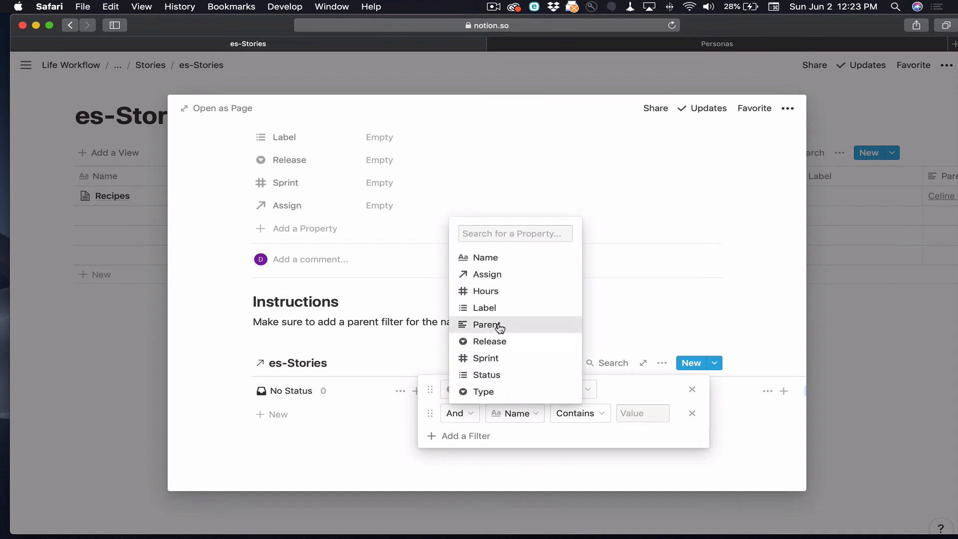
click(499, 324)
click(587, 414)
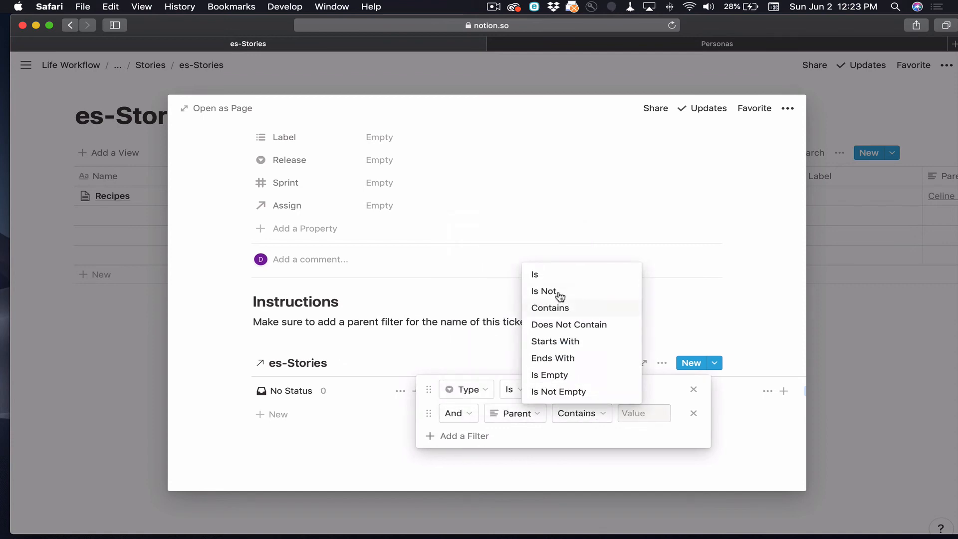
click(551, 274)
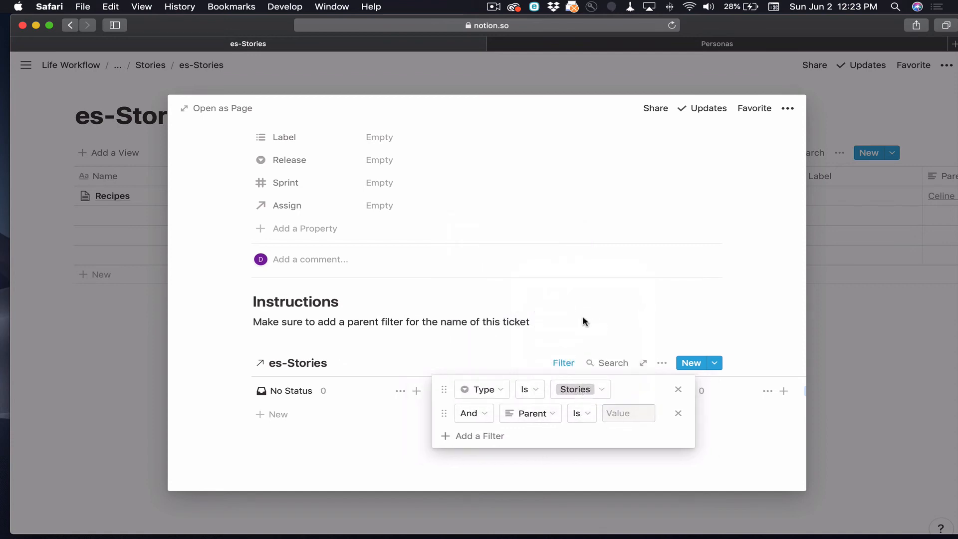
click(626, 413)
text(Recipes)
click(618, 467)
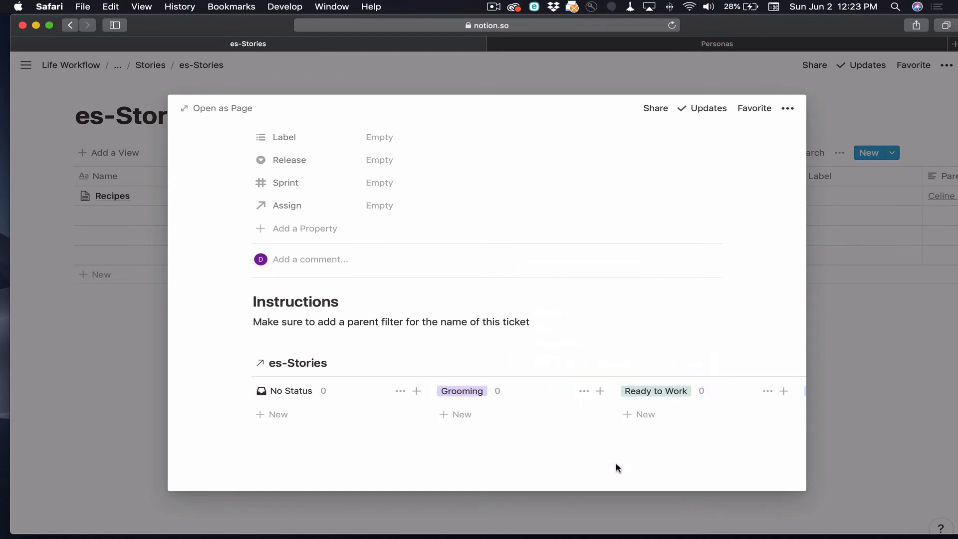
Check the embedded board's Type and Parent filter conditions and return to the epic's properties
click(570, 369)
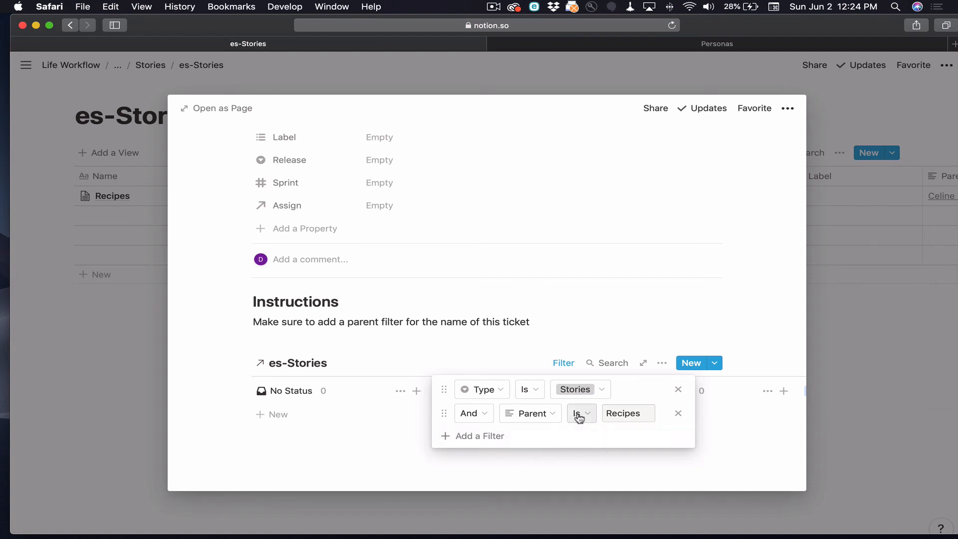
click(598, 456)
scroll(514, 374, up, 5)
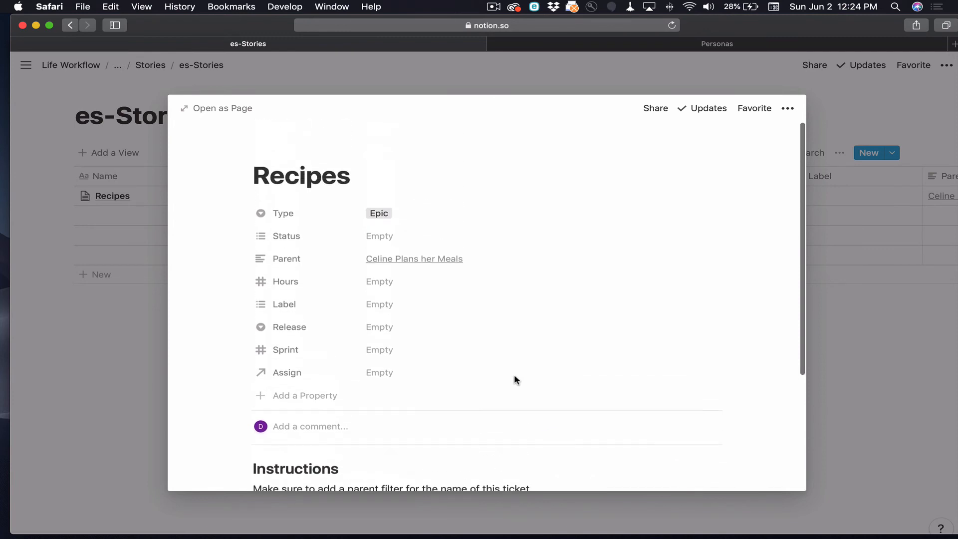
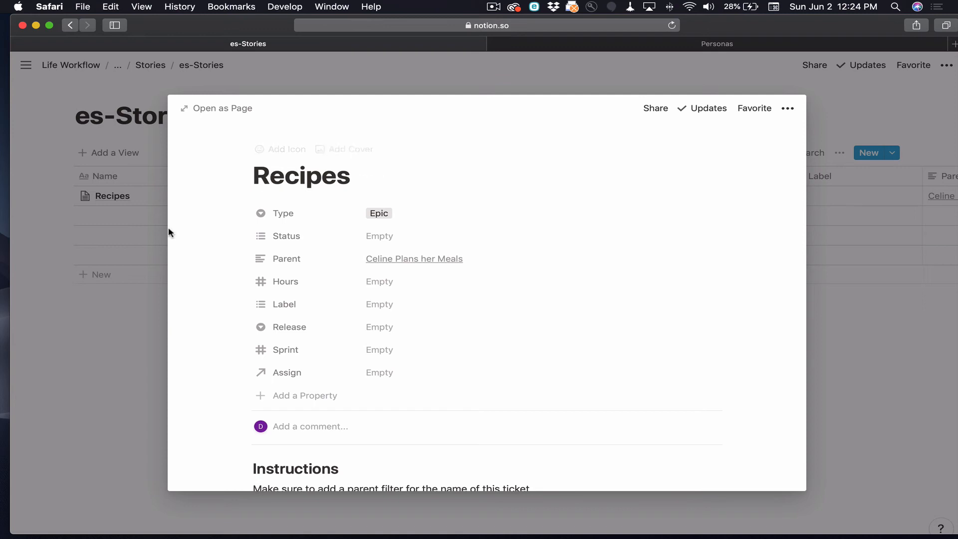
Open the Recipes epic as a full page and check the filter of its es-Stories board
scroll(223, 328, down, 5)
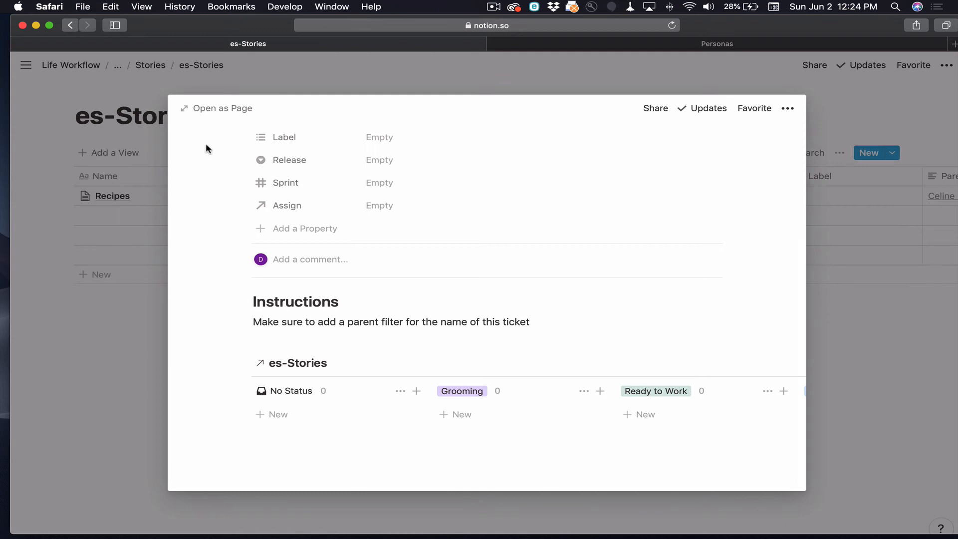
click(216, 109)
scroll(203, 319, down, 5)
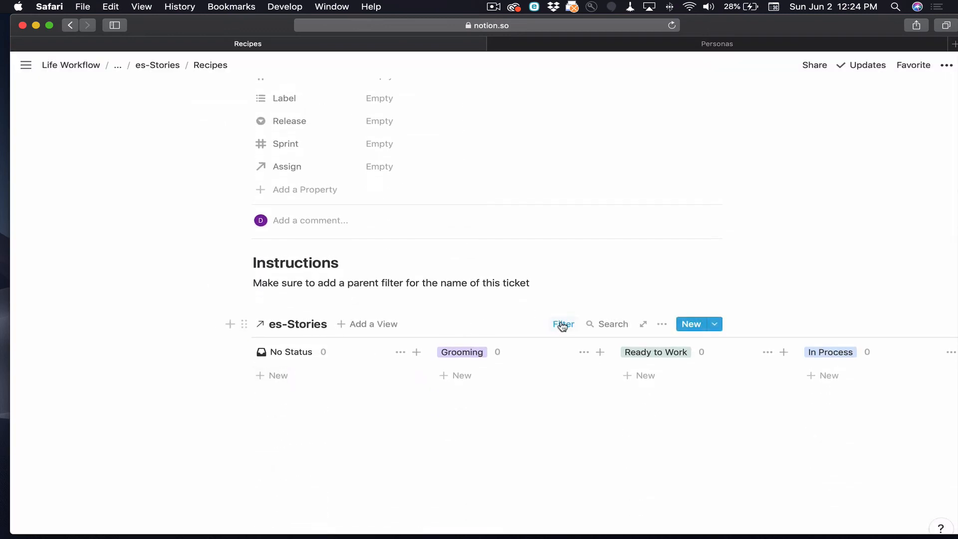
click(561, 326)
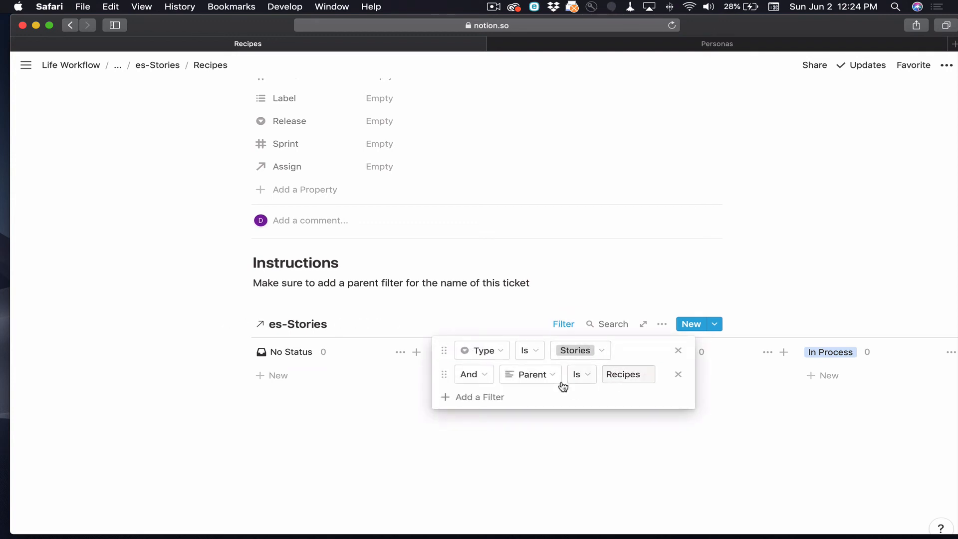
click(542, 425)
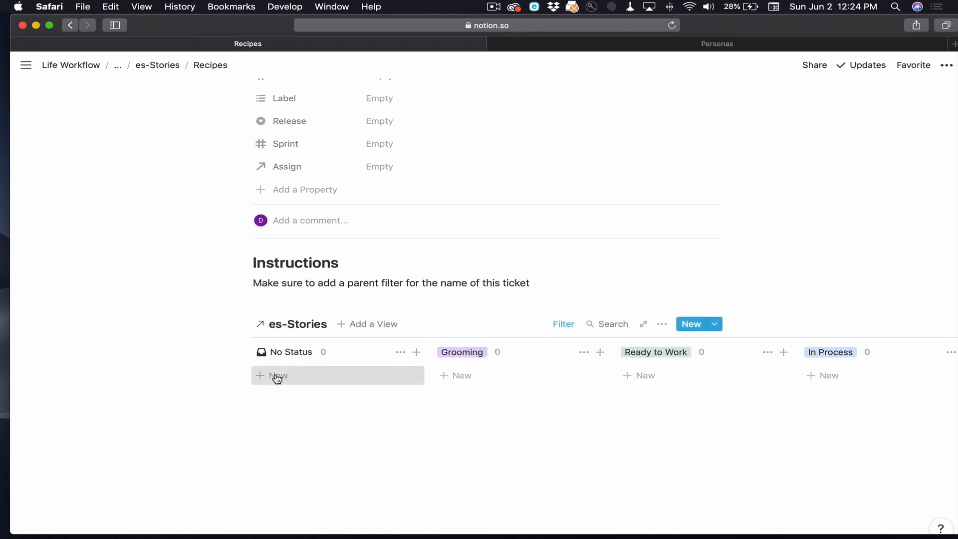
Add a story named {Content} Recipes to the board's No Status column
click(275, 379)
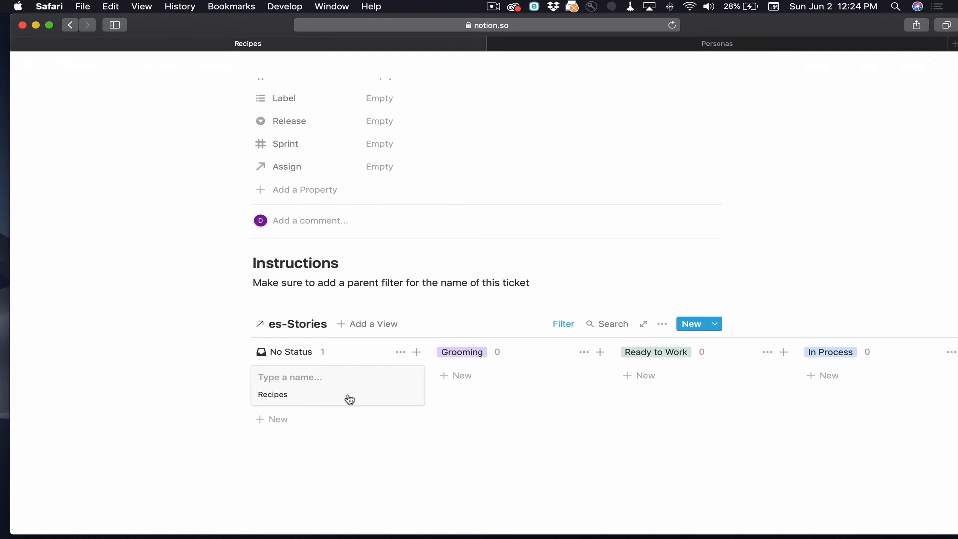
text({)
key(BackSpace)
key(BackSpace)
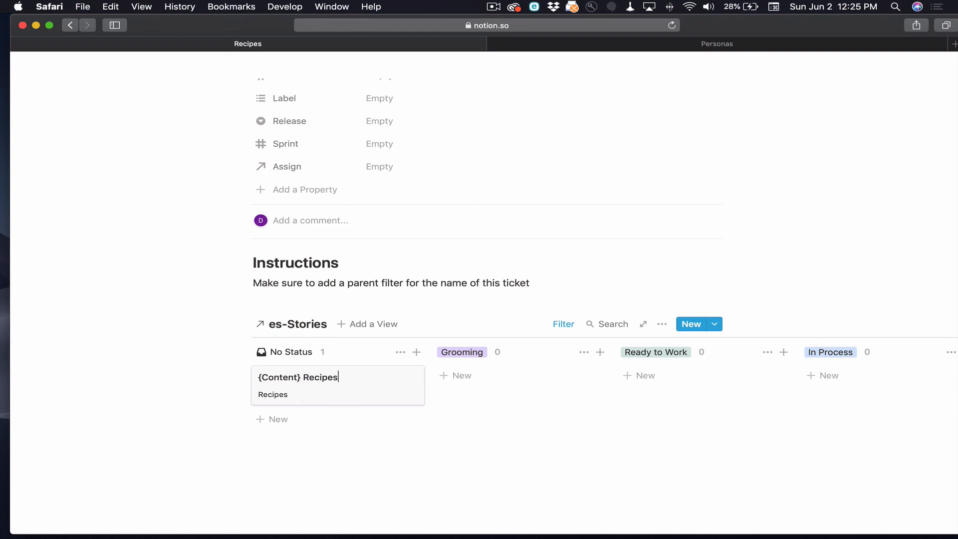
key(Escape)
Open the {Content} Recipes story and replace its plain-text Parent value with a link to the Recipes epic page
click(347, 398)
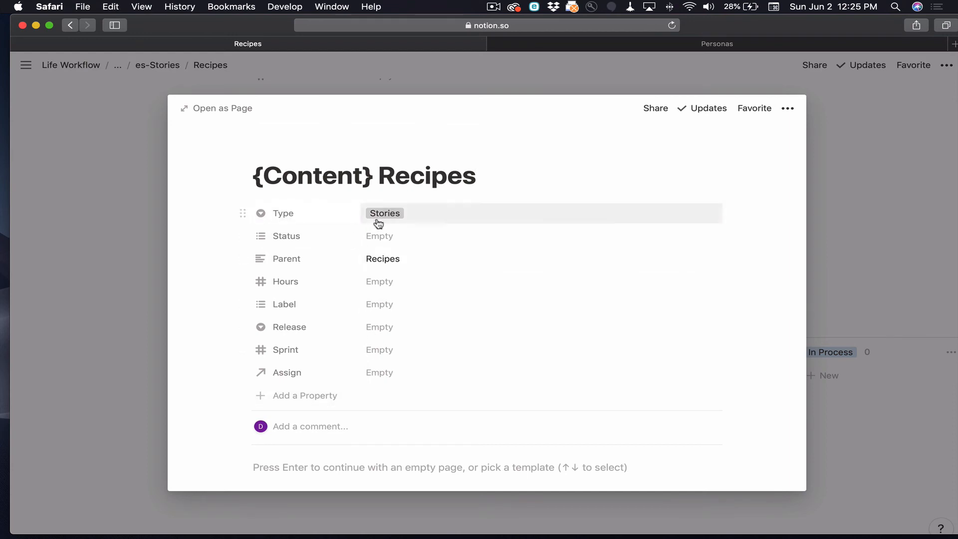
click(422, 259)
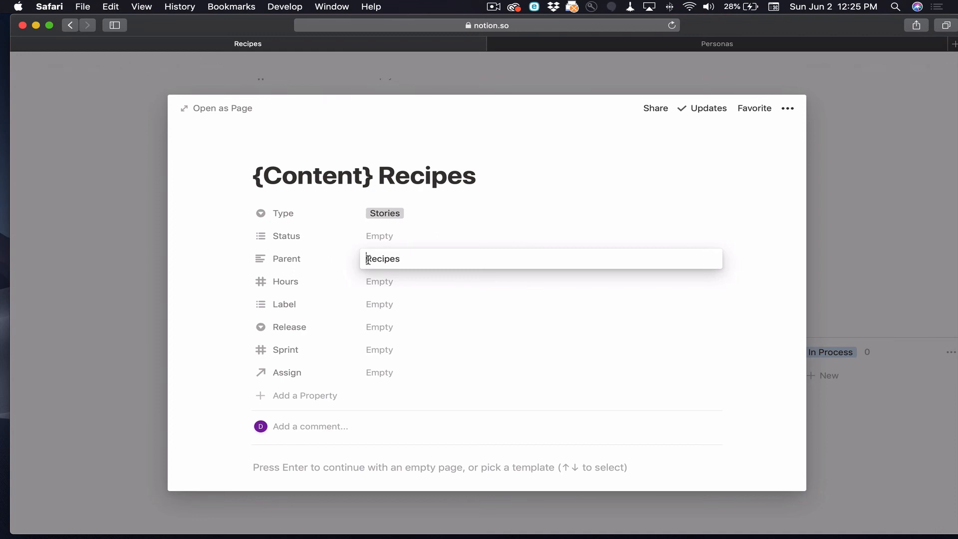
text(@)
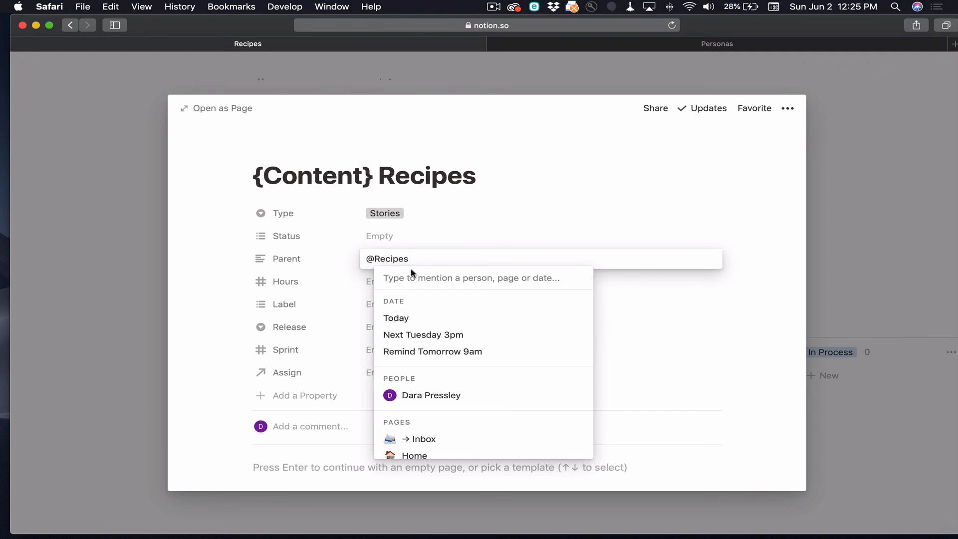
drag(414, 255, 343, 254)
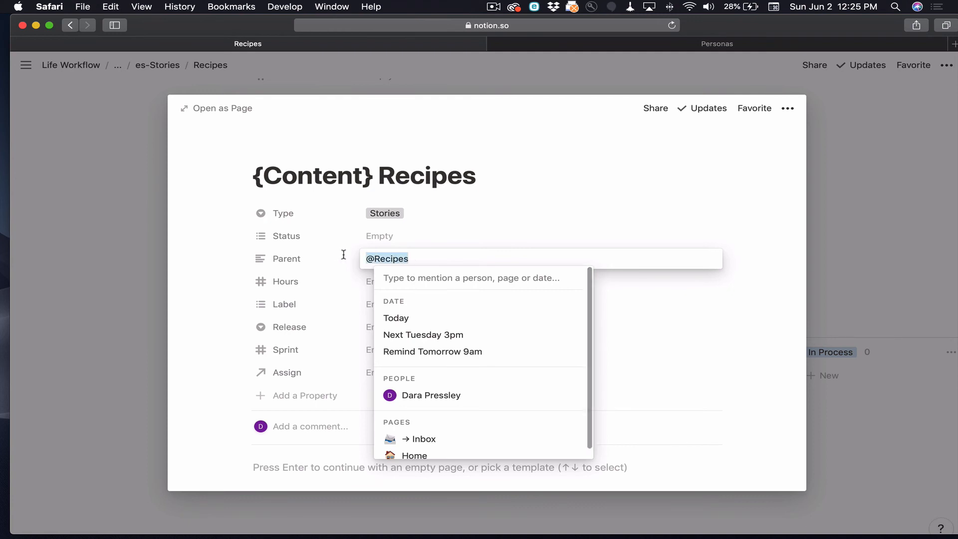
text(@Re)
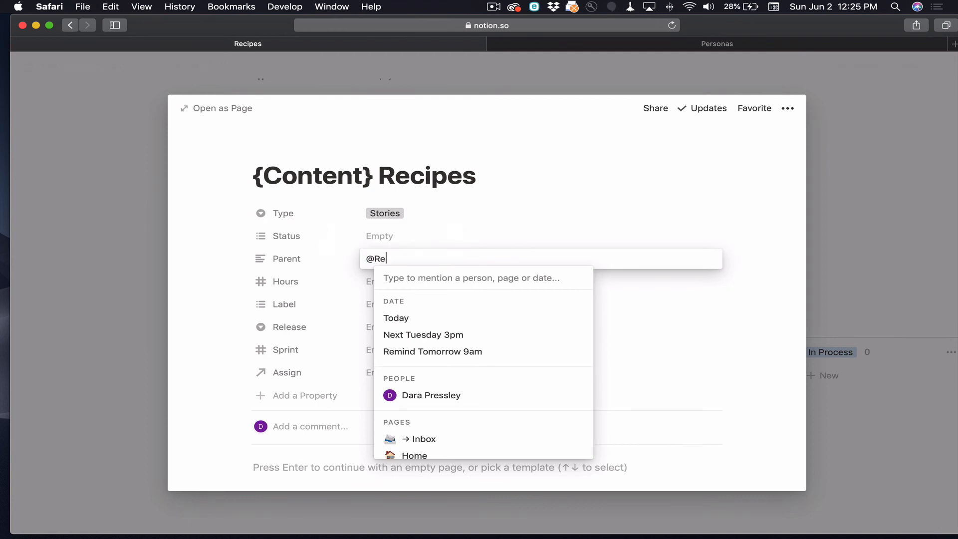
text(cip)
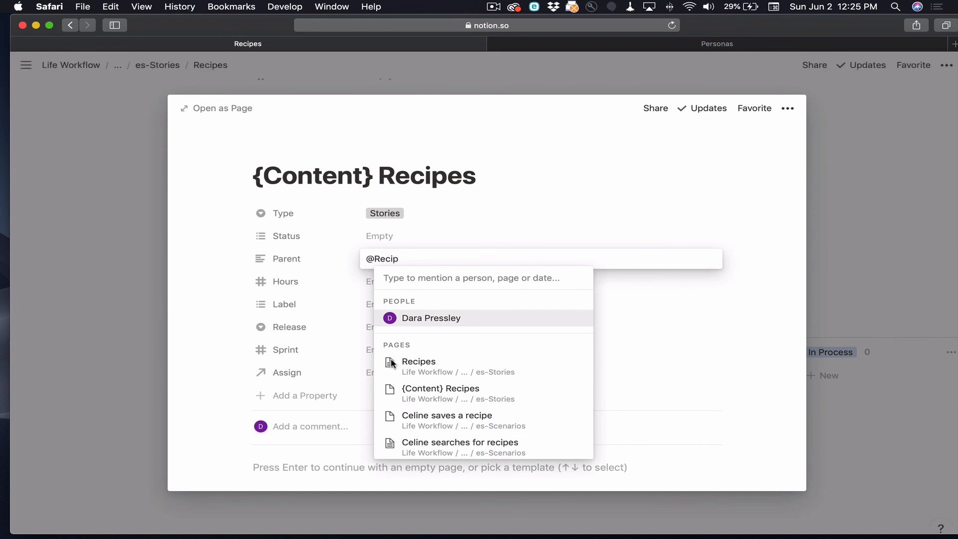
click(411, 370)
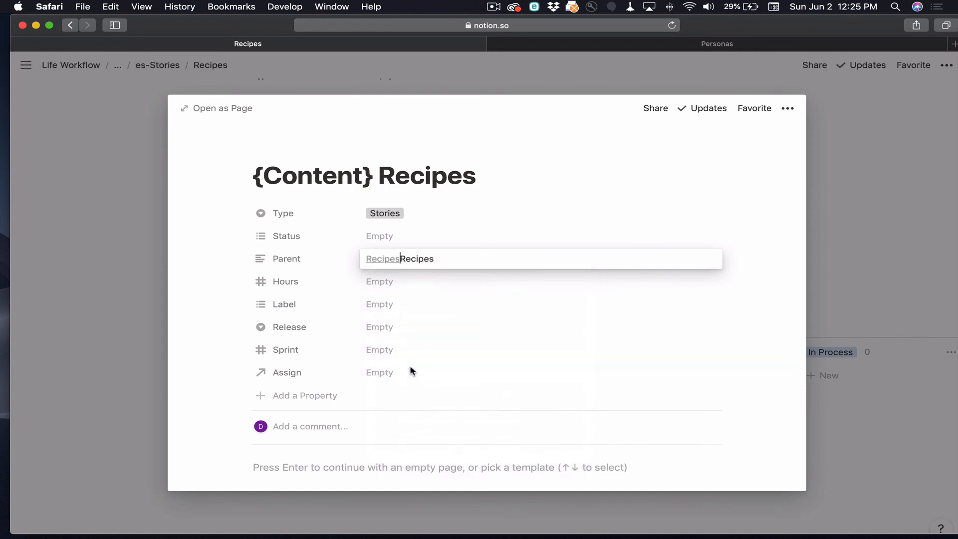
double_click(451, 258)
key(BackSpace)
key(Escape)
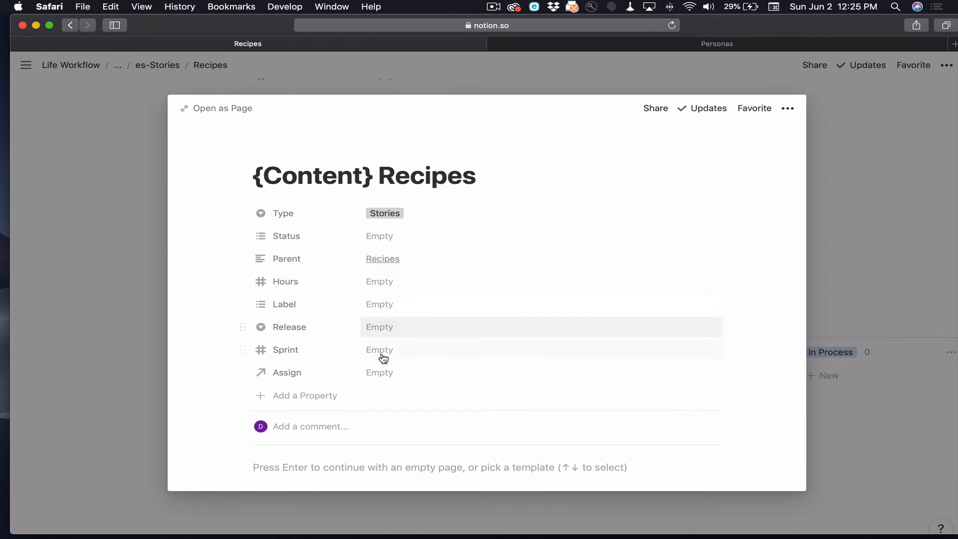
Label the {Content} Recipes story with Content and Development
click(379, 304)
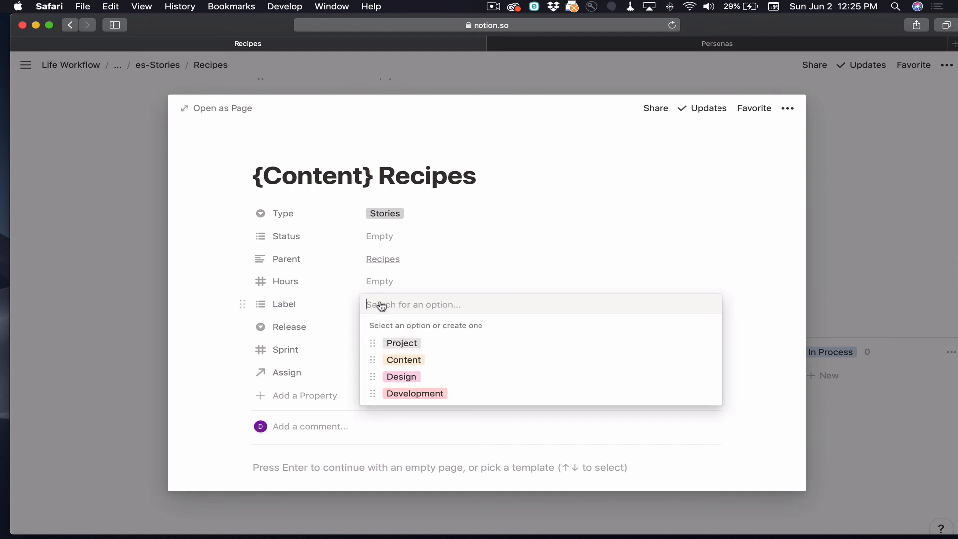
click(396, 367)
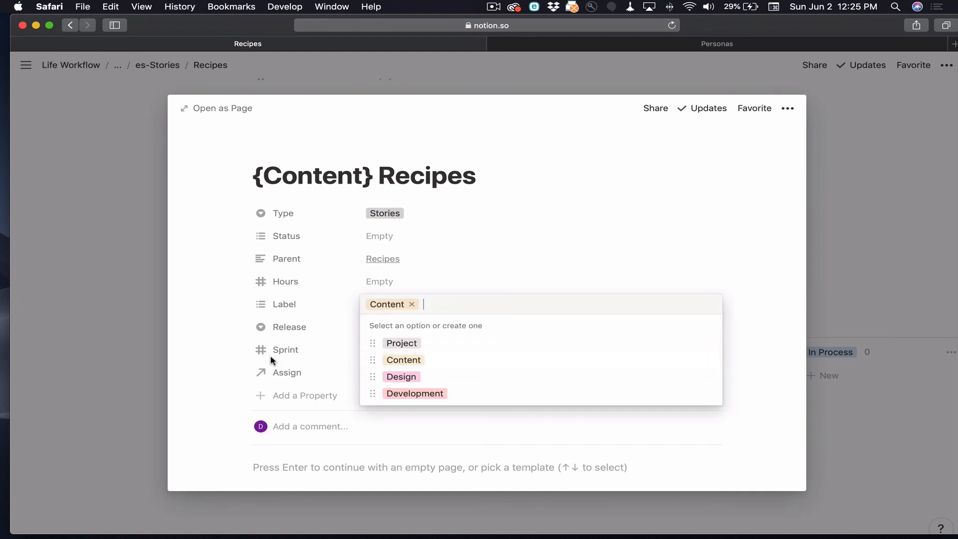
click(394, 397)
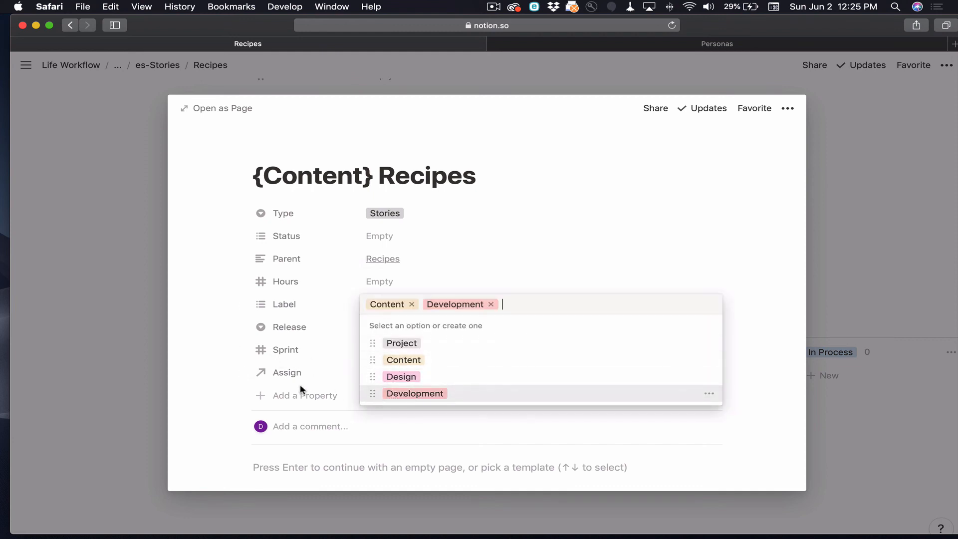
click(232, 375)
Apply the Stories Template to the {Content} Recipes story
scroll(232, 375, down, 2)
scroll(232, 373, down, 3)
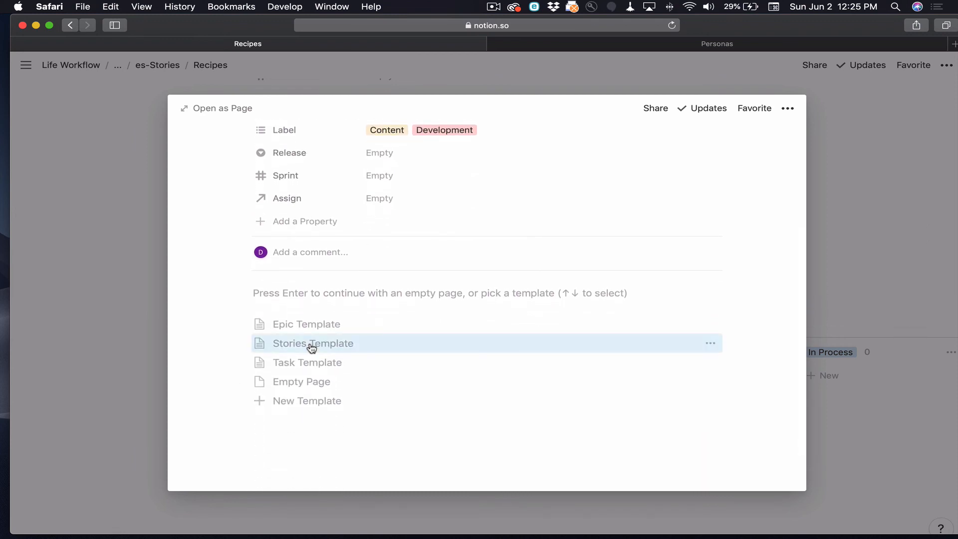
click(312, 347)
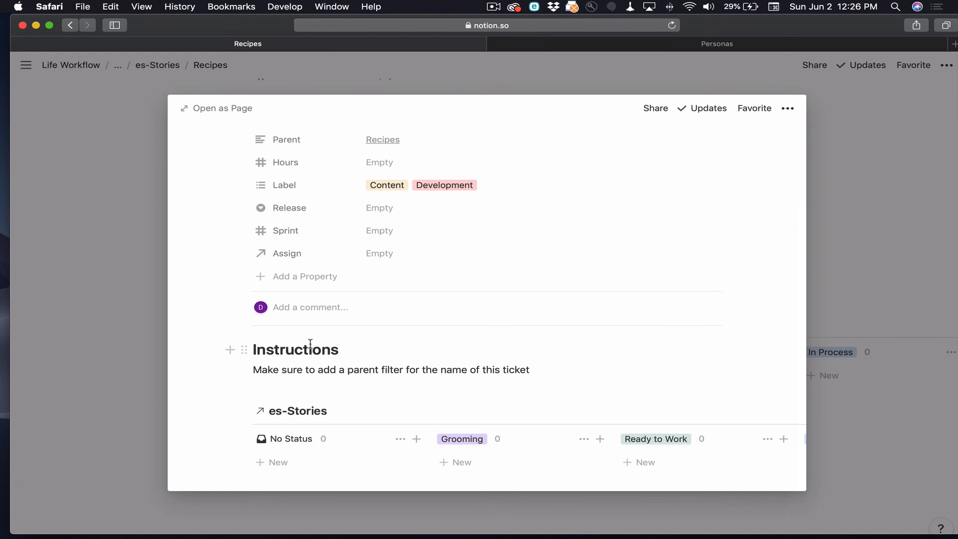
Change the second filter condition of the story's es-Stories board to Parent Is {Content} Recipes, reusing the story's title text
scroll(362, 410, up, 3)
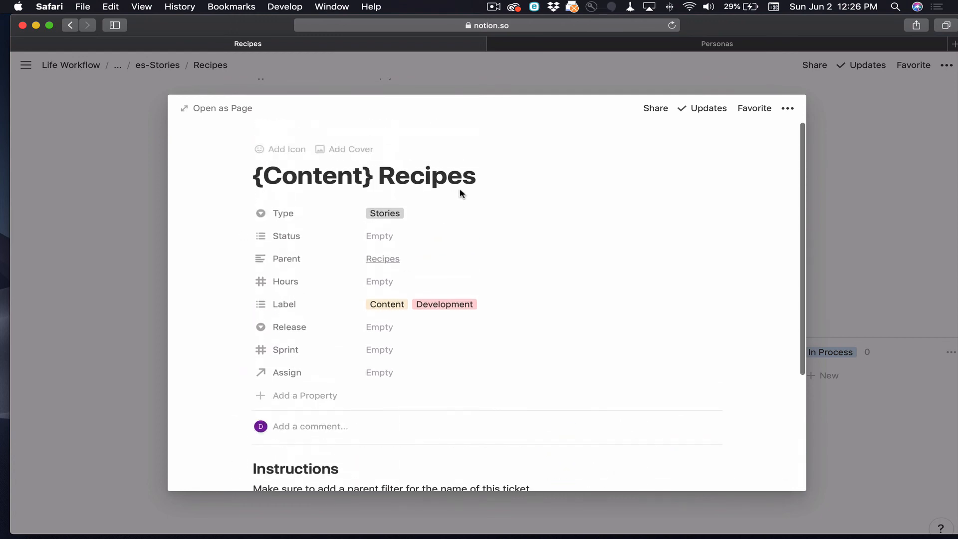
drag(484, 177, 248, 174)
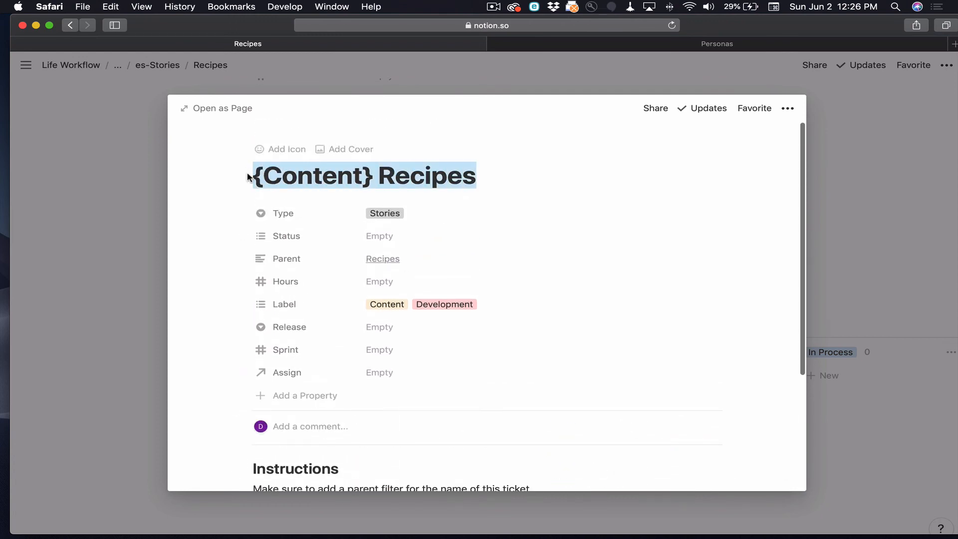
scroll(374, 305, down, 5)
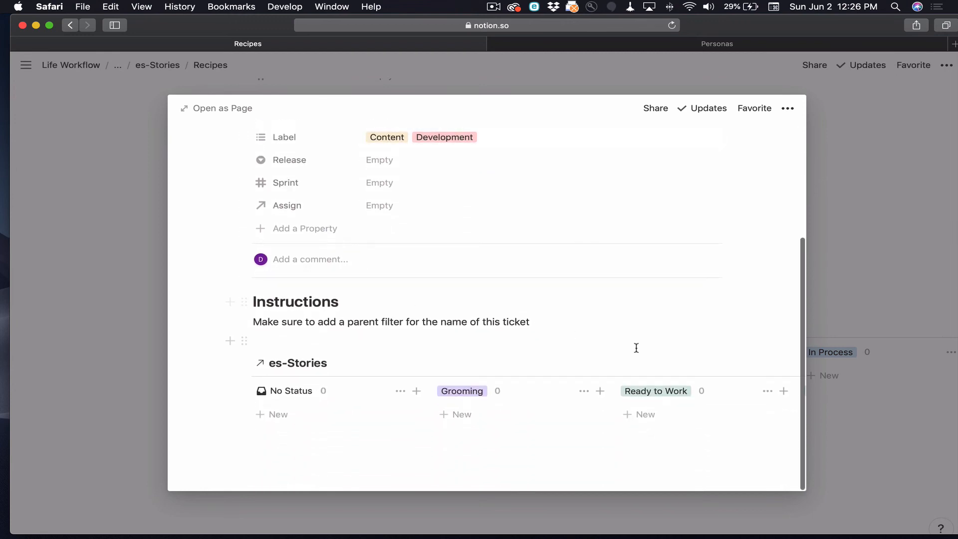
mouse_move(737, 378)
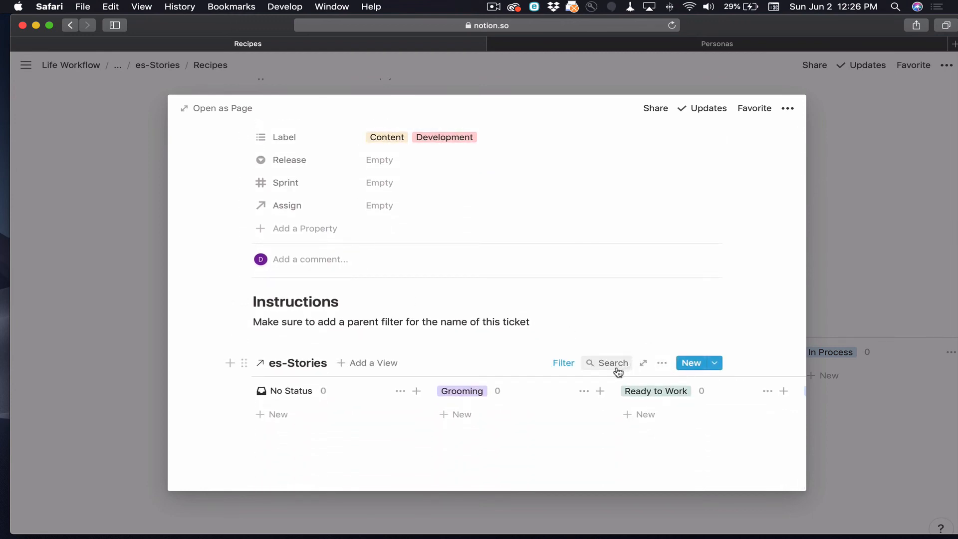
click(566, 363)
click(532, 411)
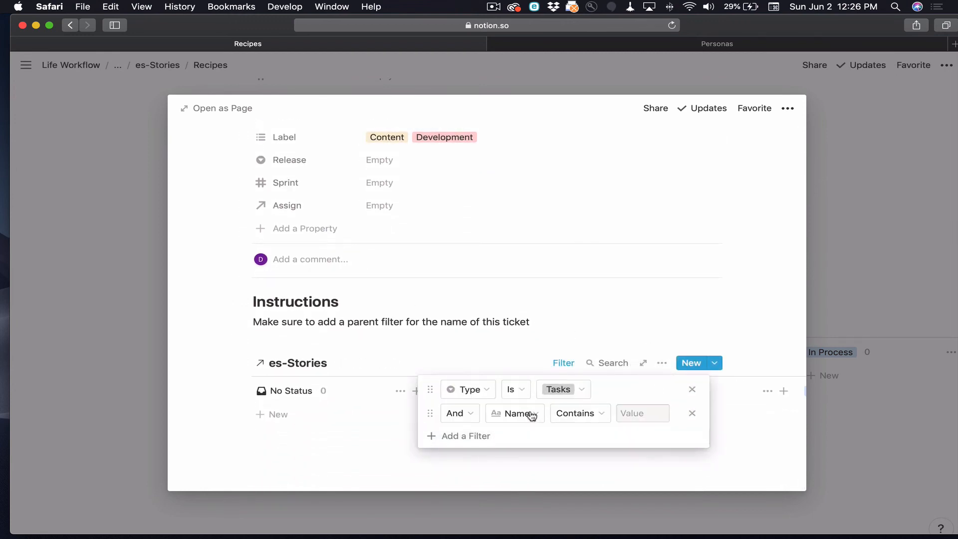
click(529, 413)
click(503, 329)
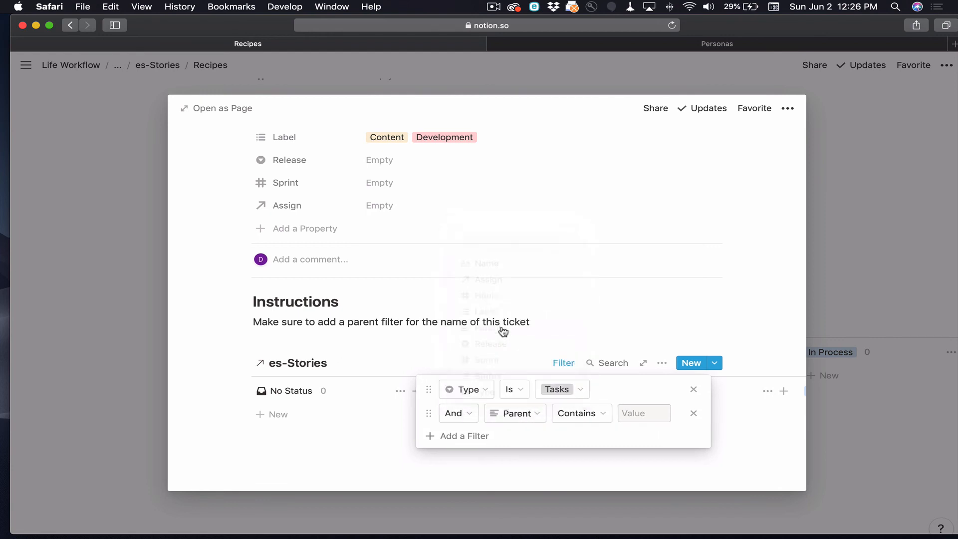
click(599, 416)
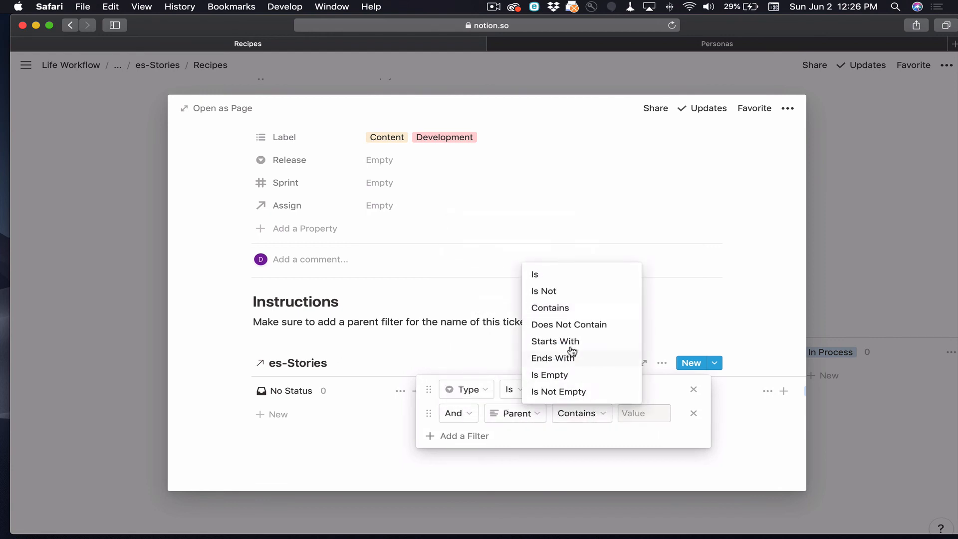
click(553, 280)
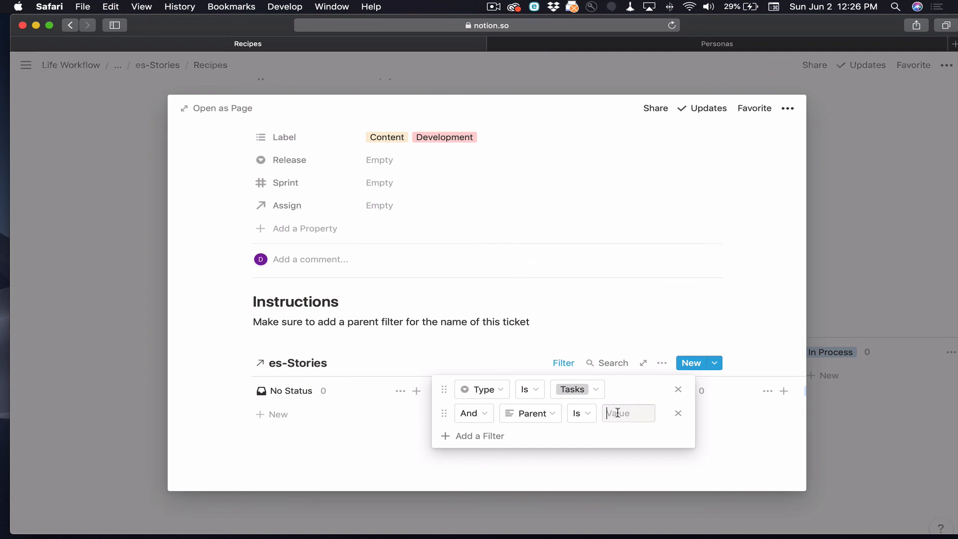
key(super+v)
click(615, 461)
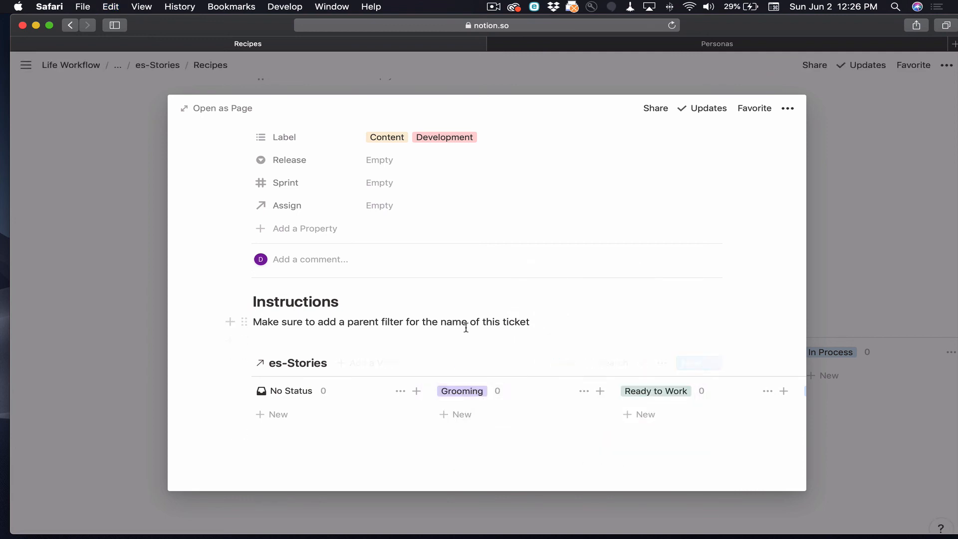
Add a task to the board's No Status column, open it and title it (Design ERD) Recipes
scroll(466, 327, up, 3)
scroll(466, 327, down, 3)
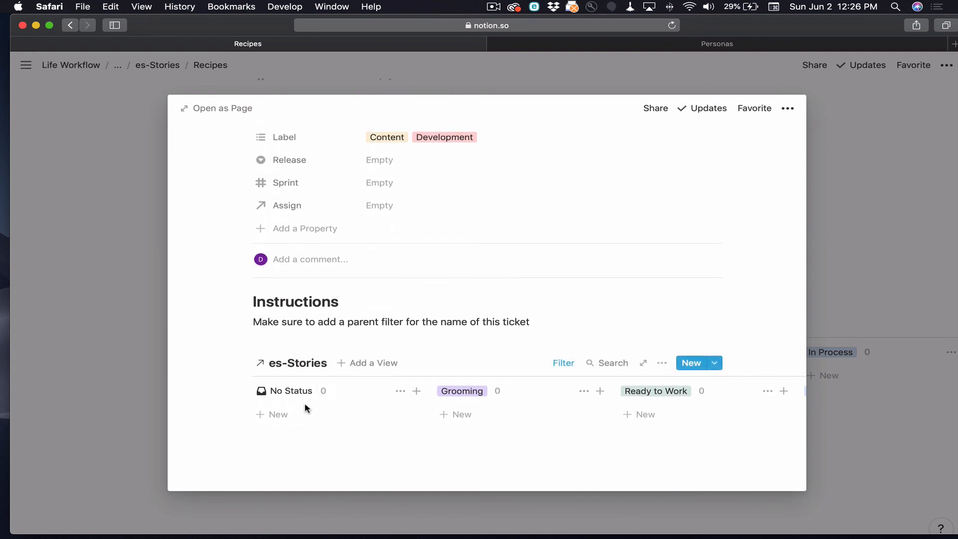
click(291, 419)
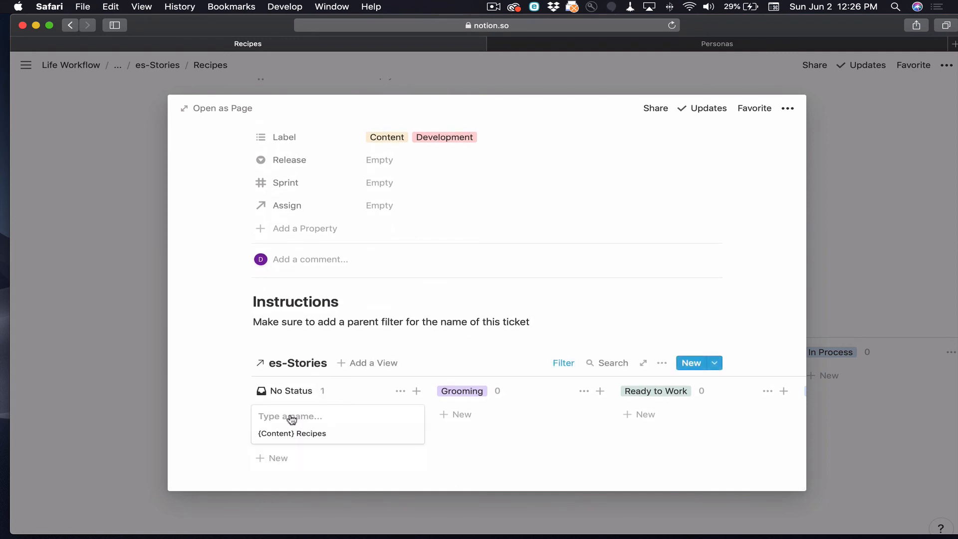
click(381, 455)
click(377, 430)
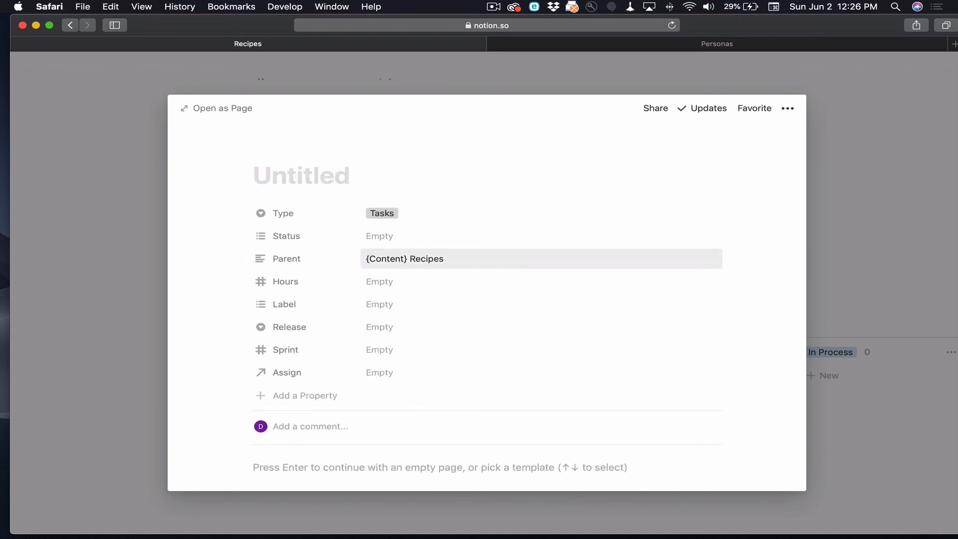
text((Design ER)
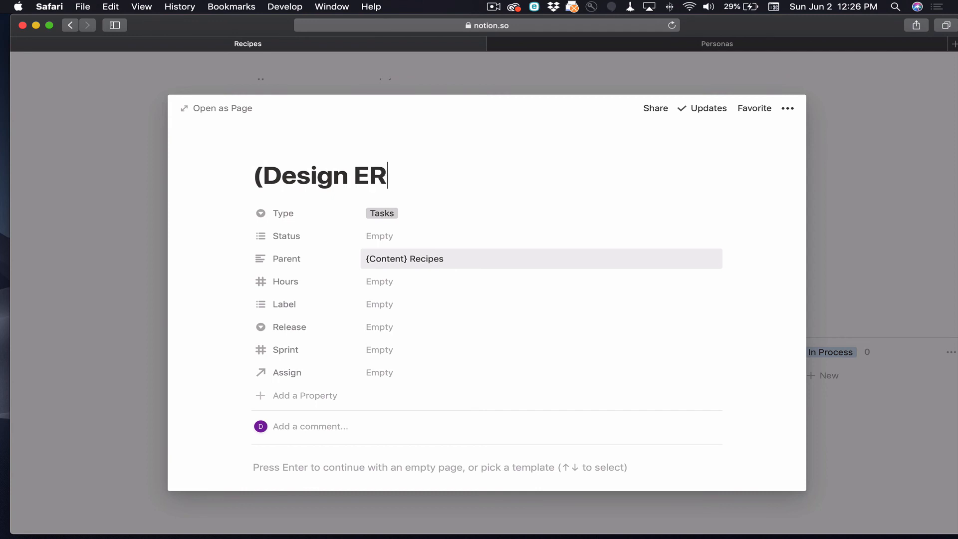
text(F)
key(BackSpace)
text(D) REc)
key(BackSpace)
key(BackSpace)
key(BackSpace)
text(Reci)
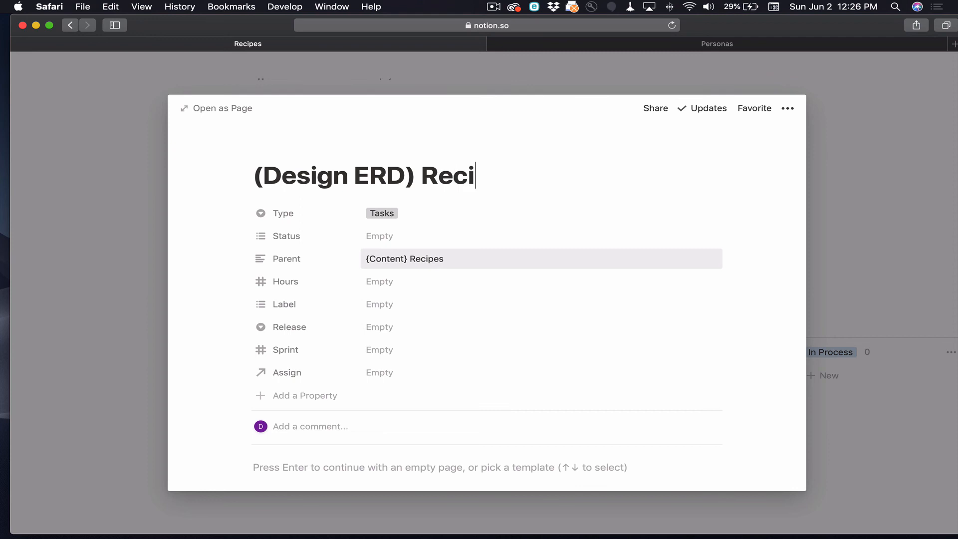
text(pes)
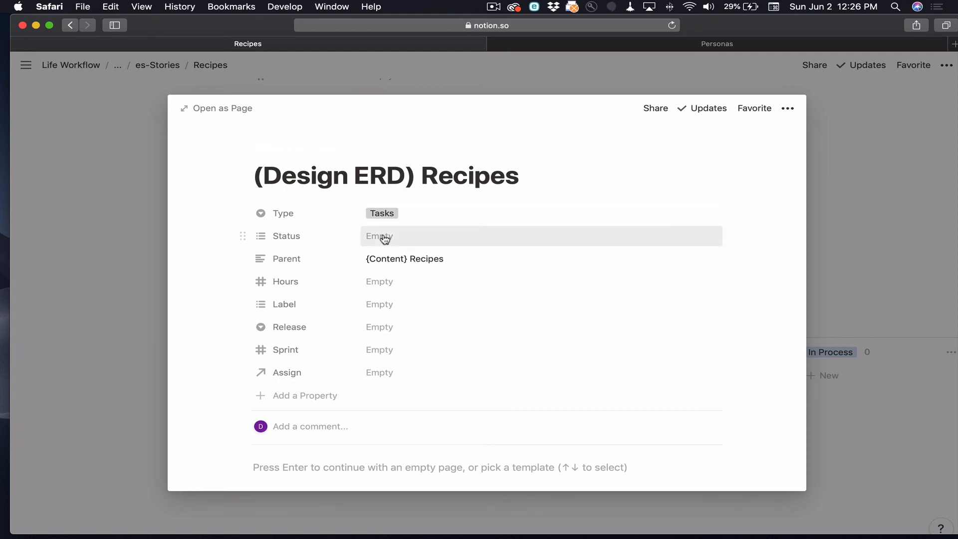
Apply the Task Template and write "Please provide content requirements and definition for the Recipes table" under Requirements
scroll(362, 369, down, 2)
scroll(363, 369, down, 4)
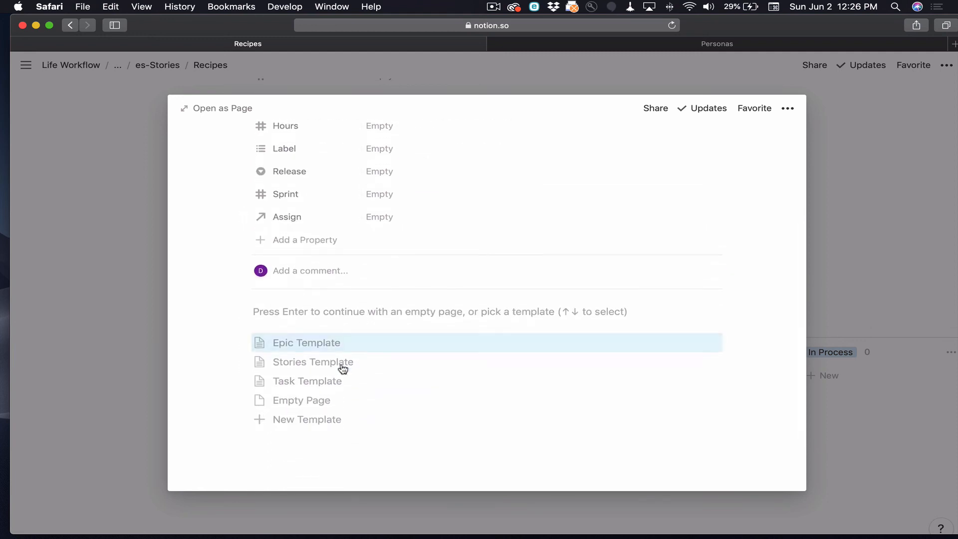
click(333, 382)
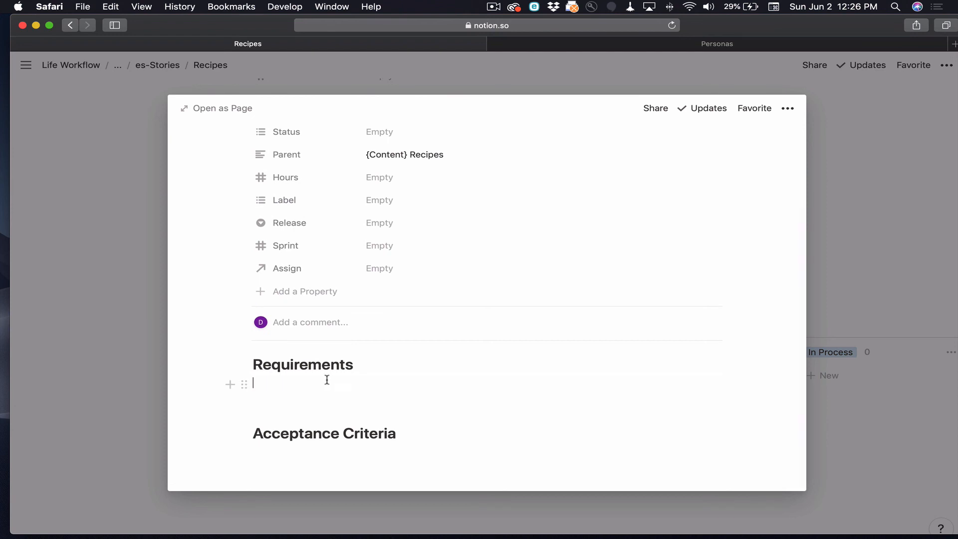
click(327, 380)
text(Please provide content re)
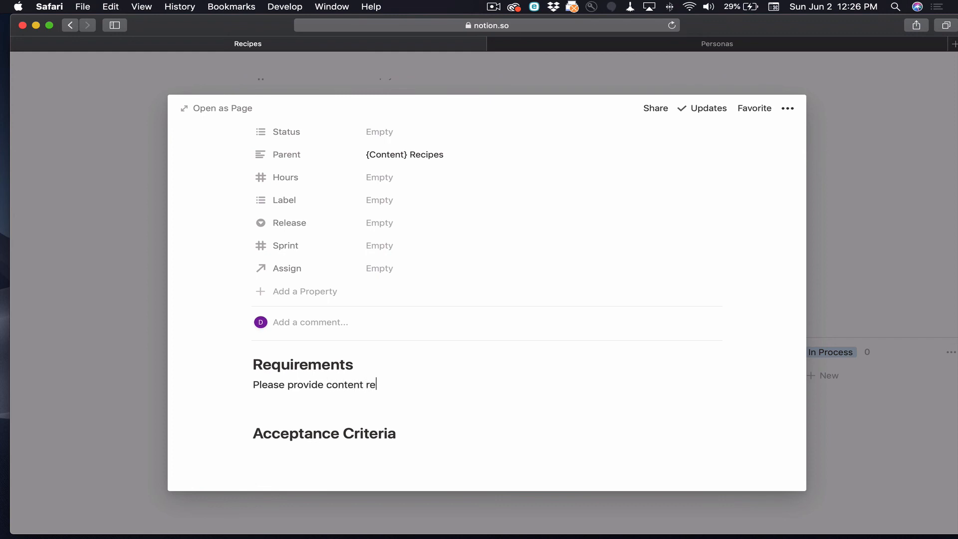
text(quirements and def)
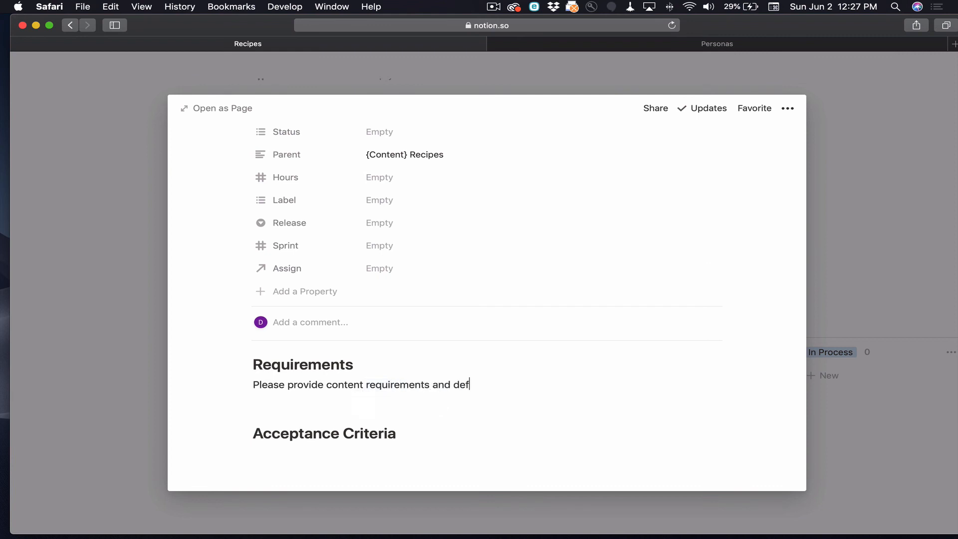
text(inition for the Recipes table)
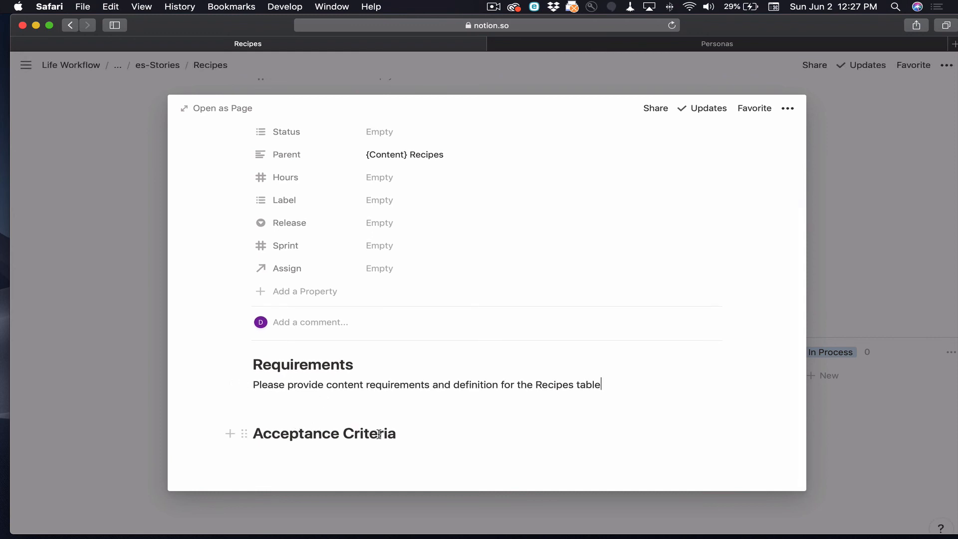
Remove the Acceptance Criteria heading from the (Design ERD) Recipes task
drag(417, 432, 254, 429)
key(BackSpace)
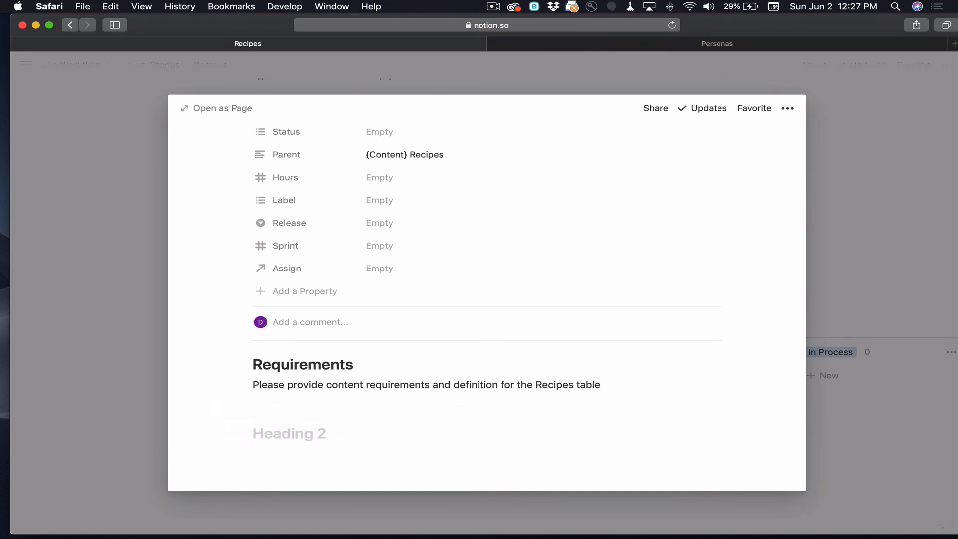
key(BackSpace)
Set the Hours of the (Design ERD) Recipes task to 6 and review the task
scroll(277, 405, up, 3)
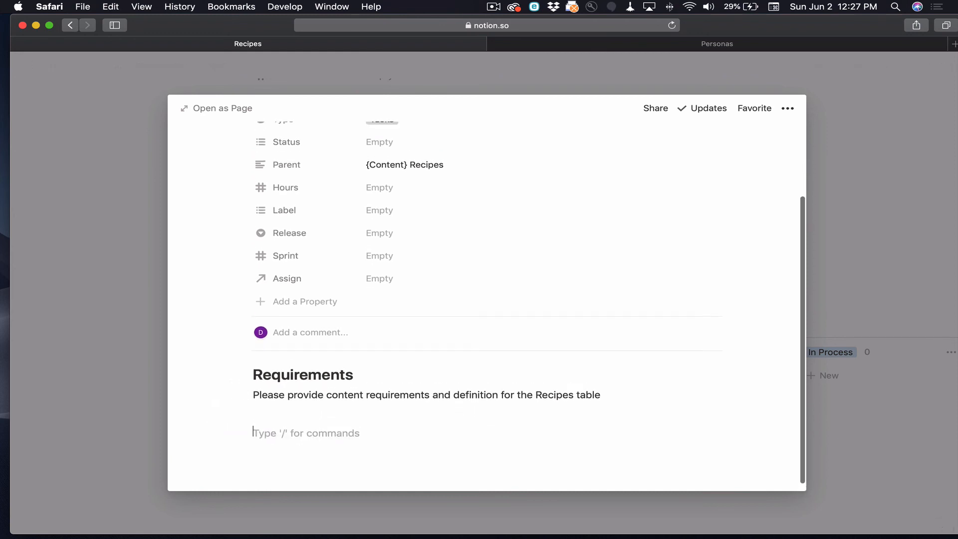
click(382, 282)
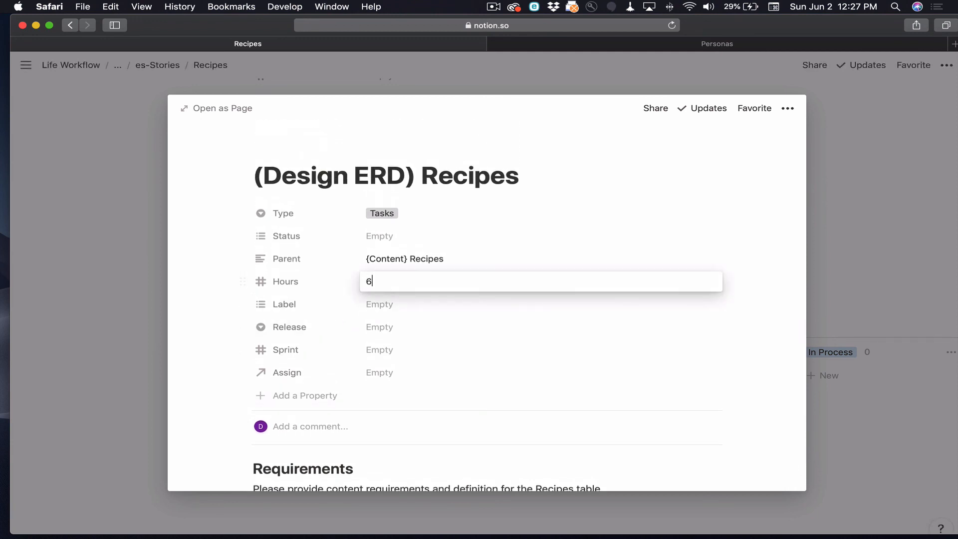
click(201, 320)
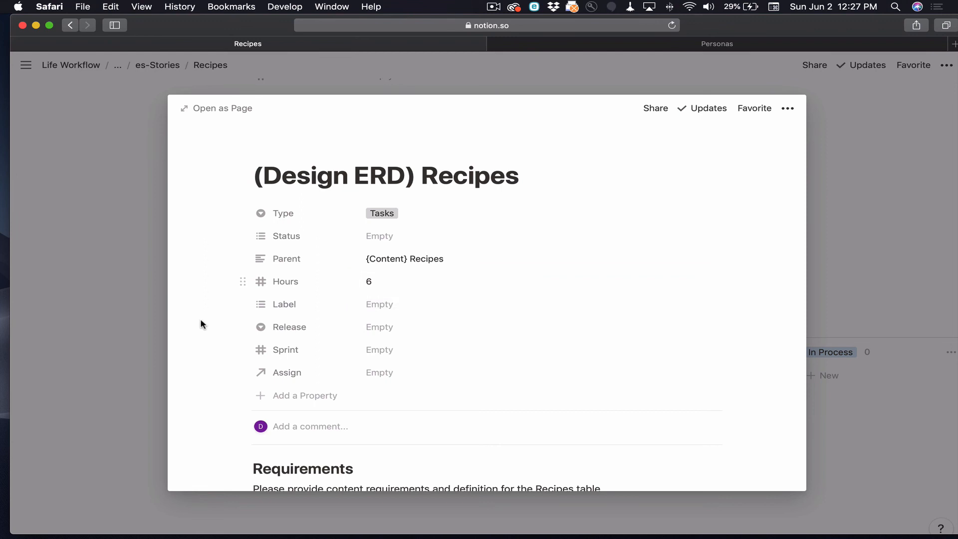
scroll(209, 368, down, 5)
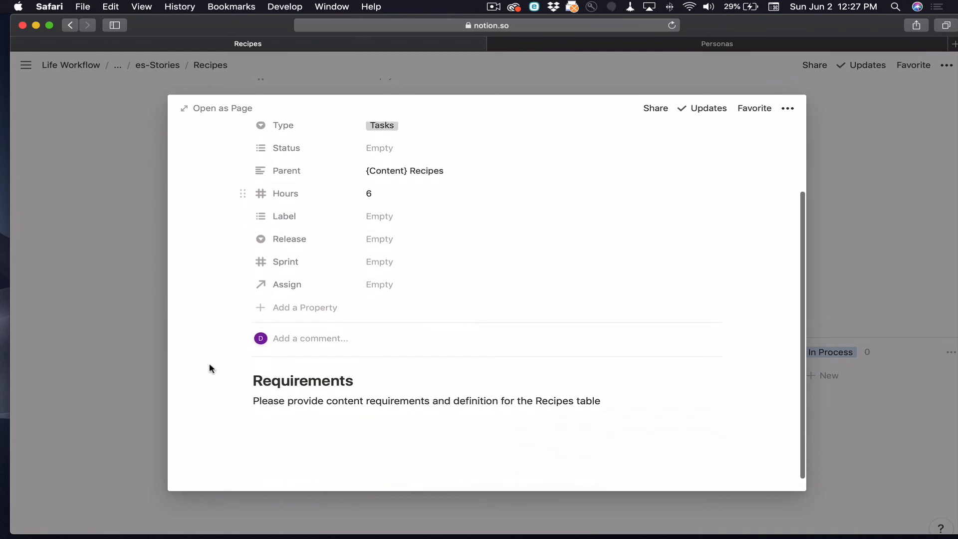
scroll(209, 368, up, 3)
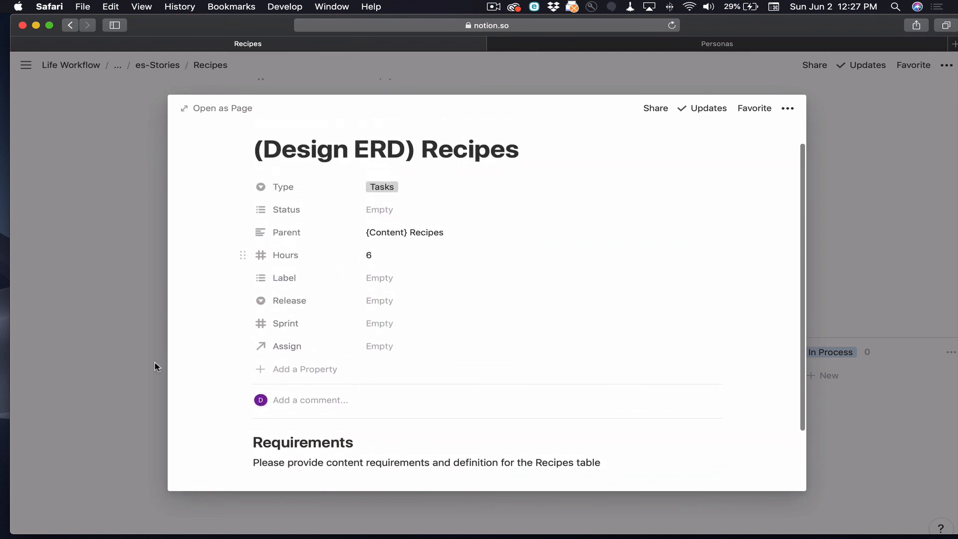
Close the task, look over the Recipes epic page and go back to the full es-Stories table
click(153, 367)
scroll(246, 341, up, 3)
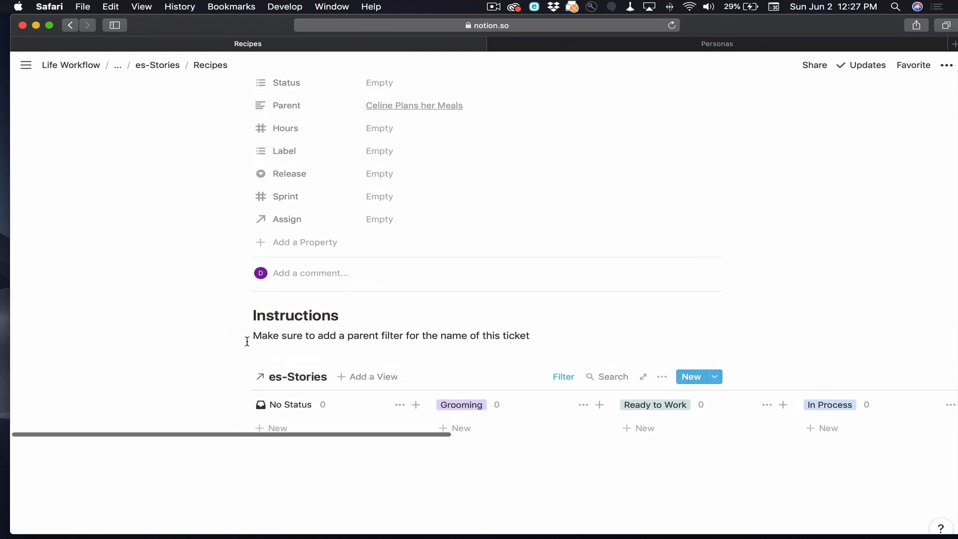
scroll(246, 341, down, 3)
scroll(247, 341, up, 5)
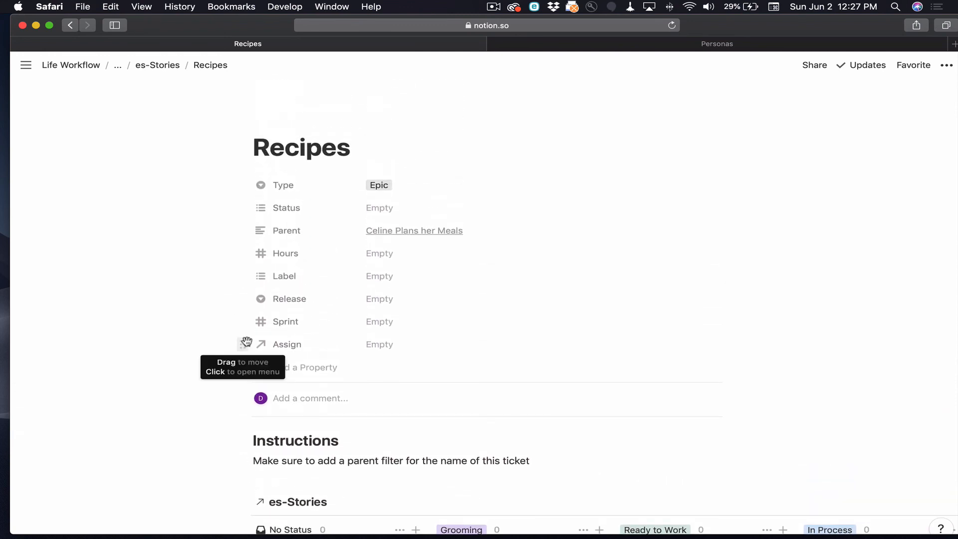
scroll(246, 341, down, 5)
scroll(315, 313, up, 5)
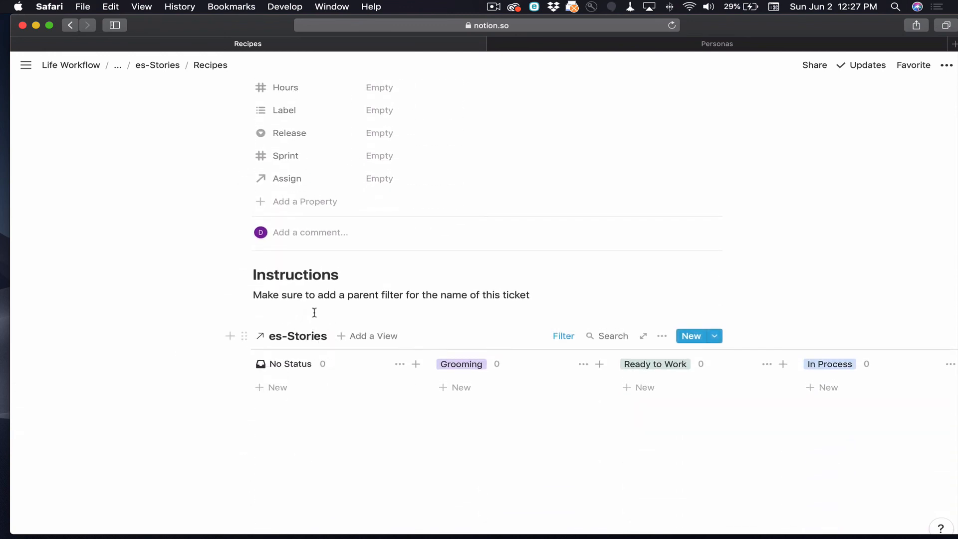
click(158, 65)
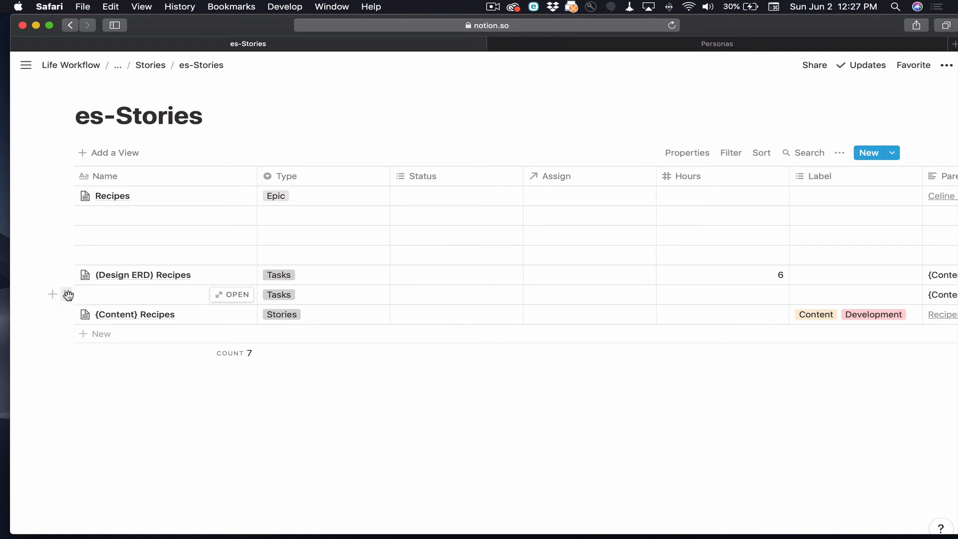
Delete the untitled Tasks row and the three blank rows from the es-Stories table
click(68, 295)
click(90, 253)
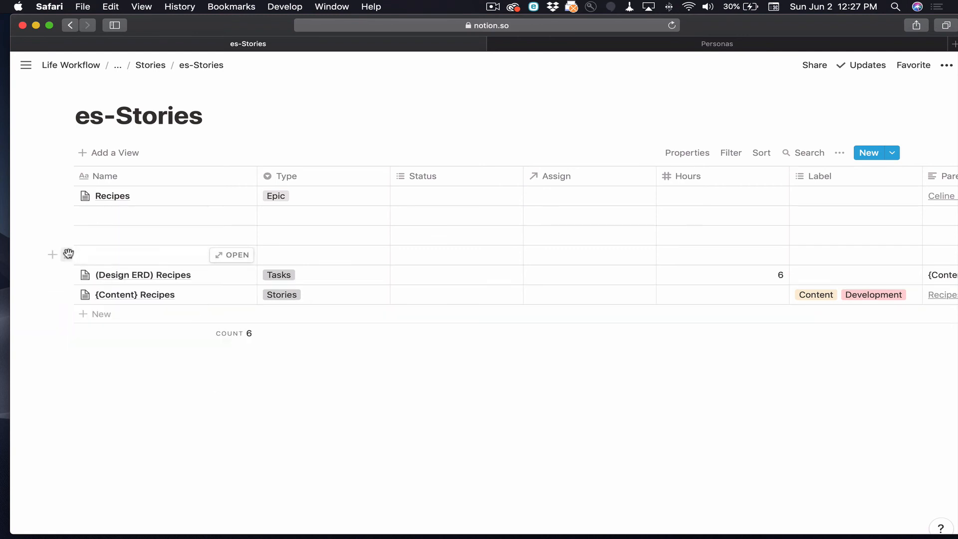
click(68, 254)
click(81, 214)
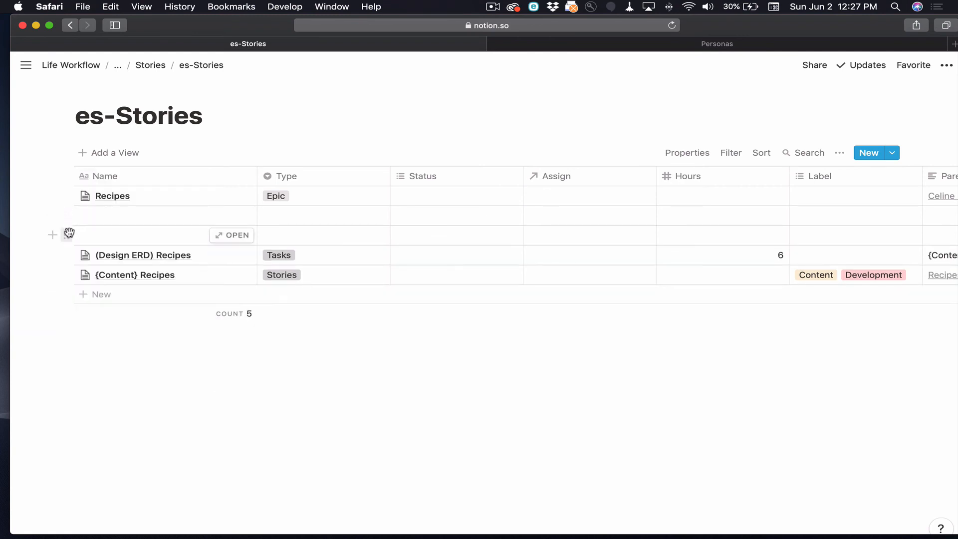
click(66, 235)
click(82, 195)
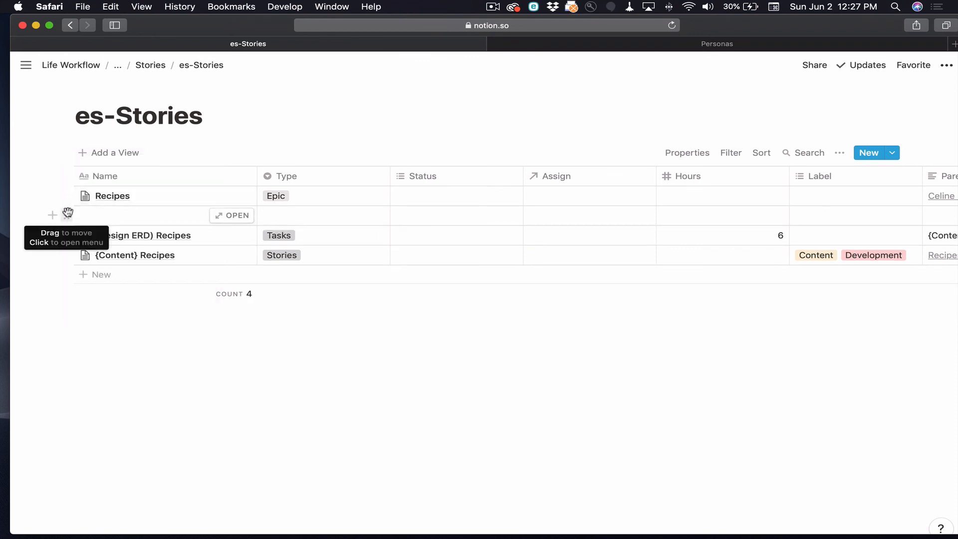
click(68, 215)
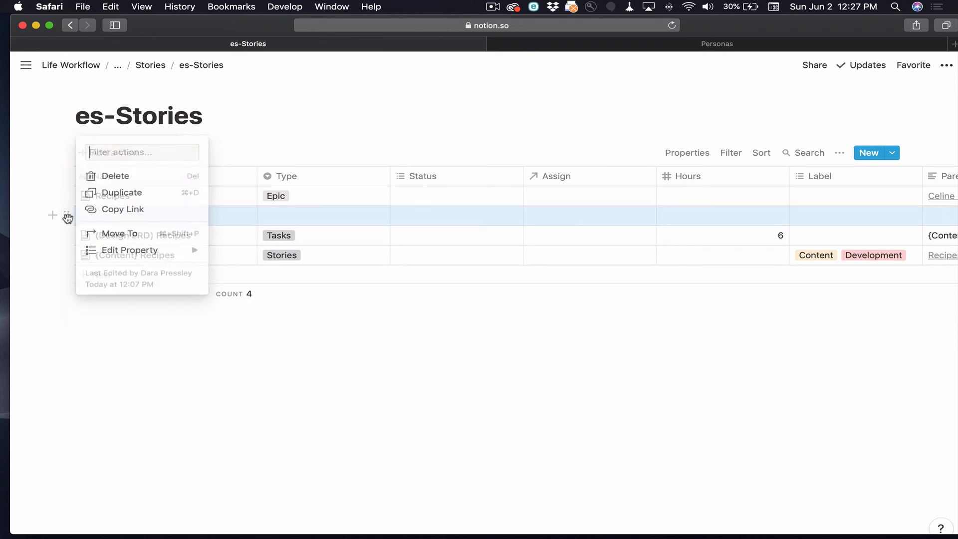
click(94, 175)
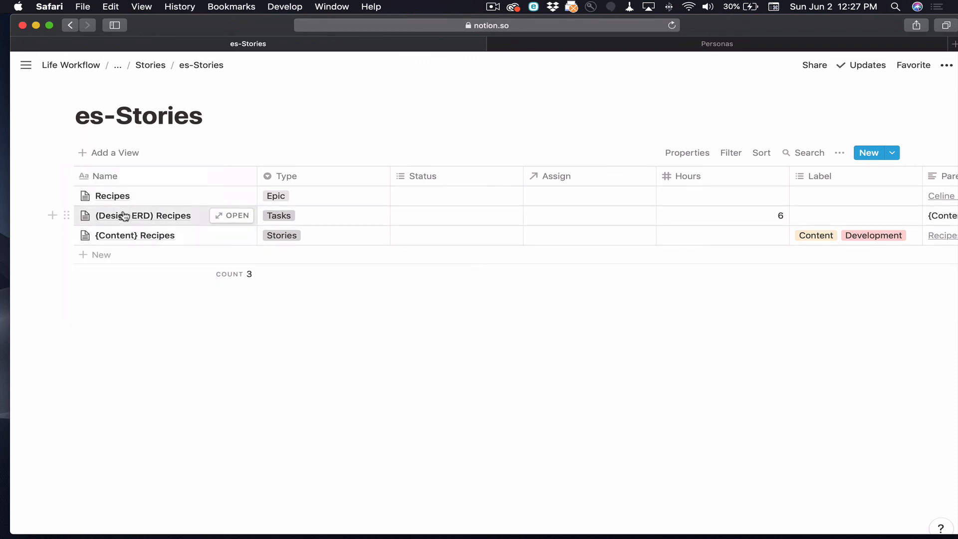
Check the story board's filter in the Recipes epic and compare it with the Parent values in the es-Stories table
click(221, 195)
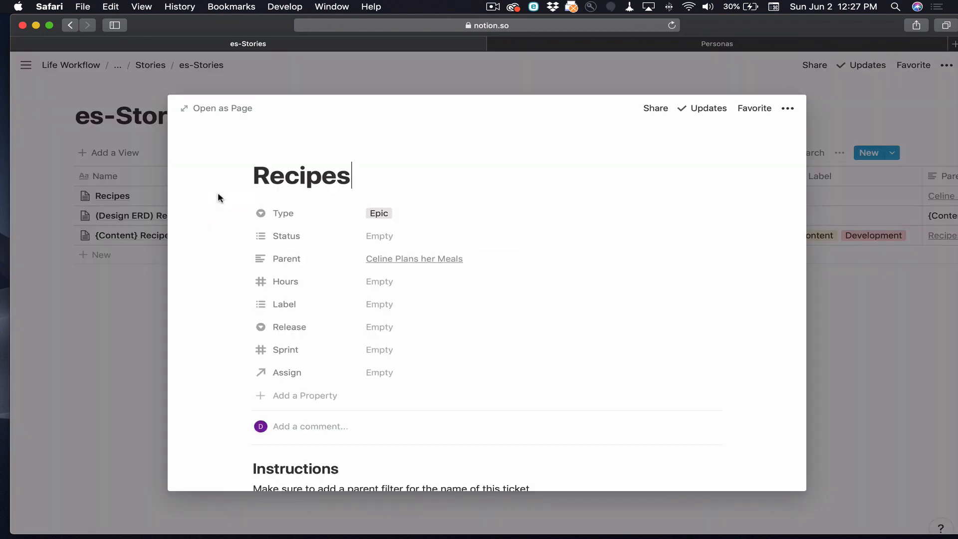
scroll(267, 288, down, 7)
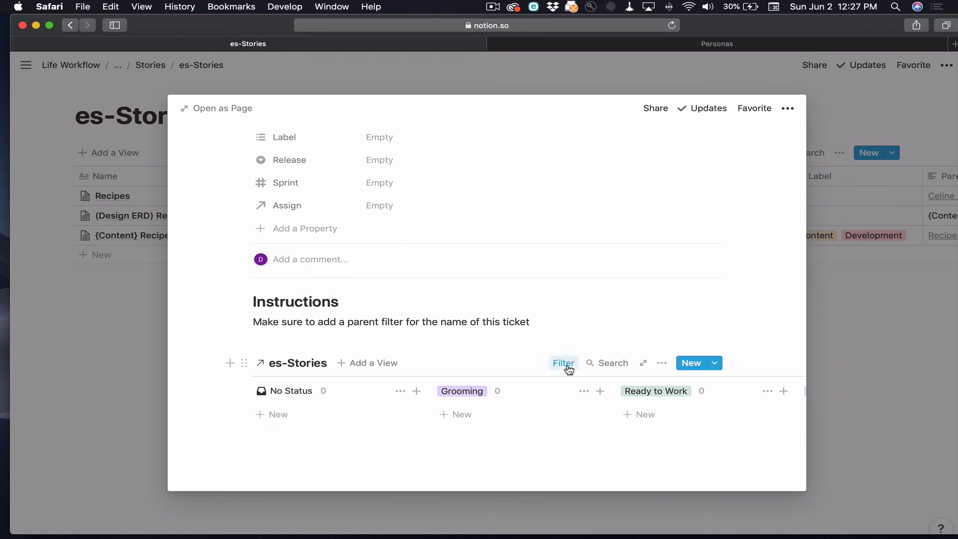
click(566, 365)
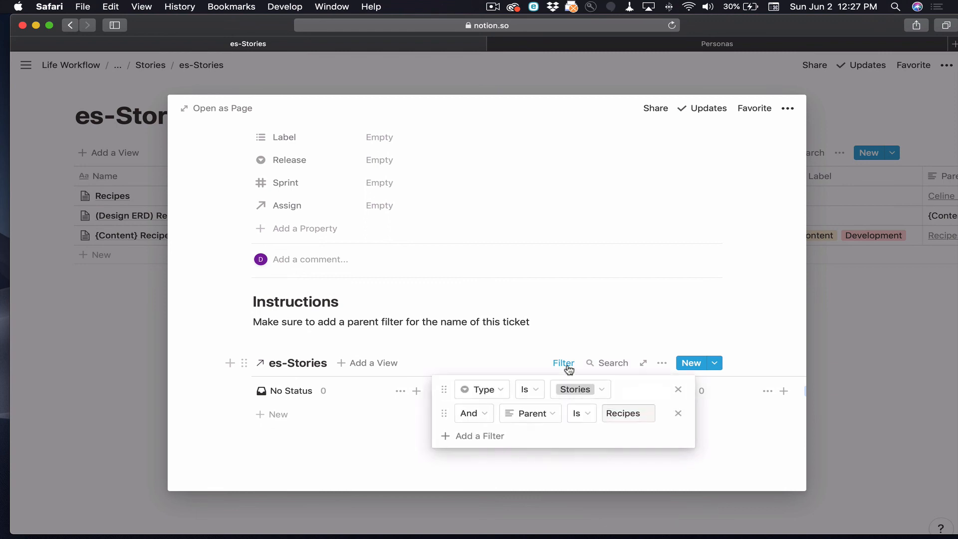
click(580, 322)
click(117, 370)
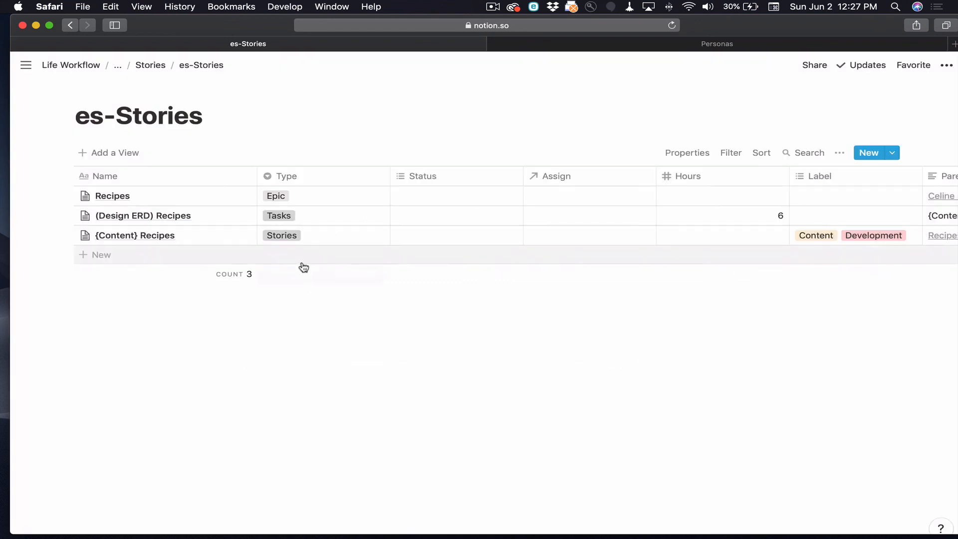
scroll(507, 218, right, 5)
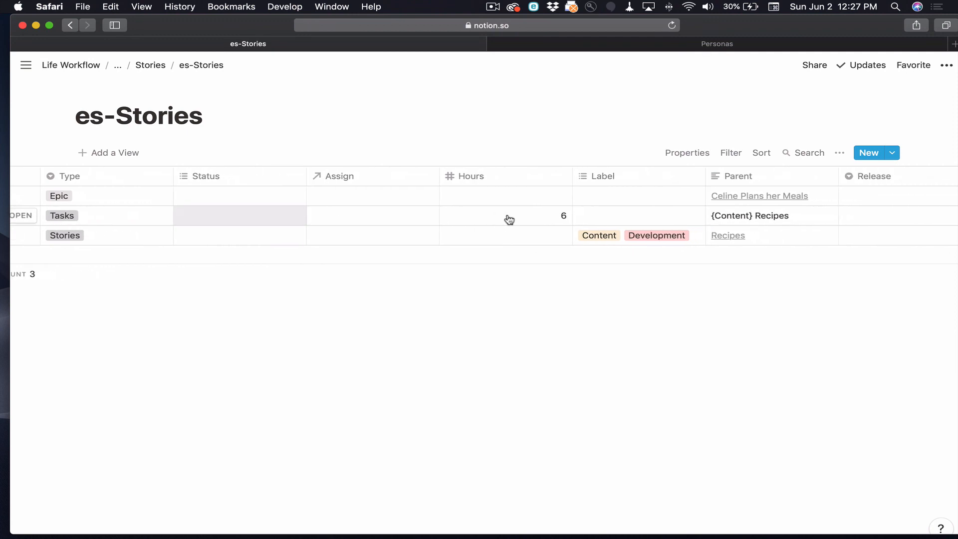
scroll(509, 220, left, 5)
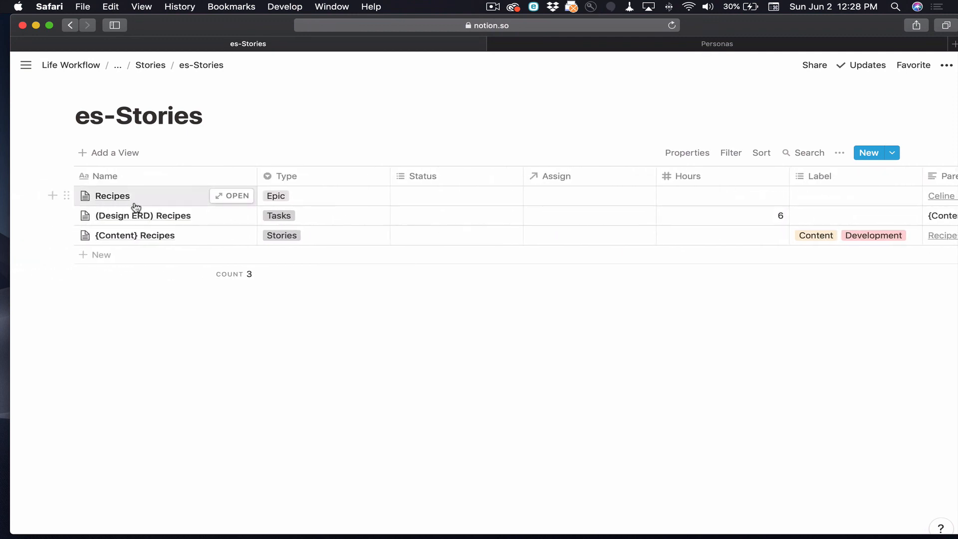
Change the Parent filter condition on the Recipes epic's es-Stories board to Contains
click(232, 197)
scroll(357, 314, down, 5)
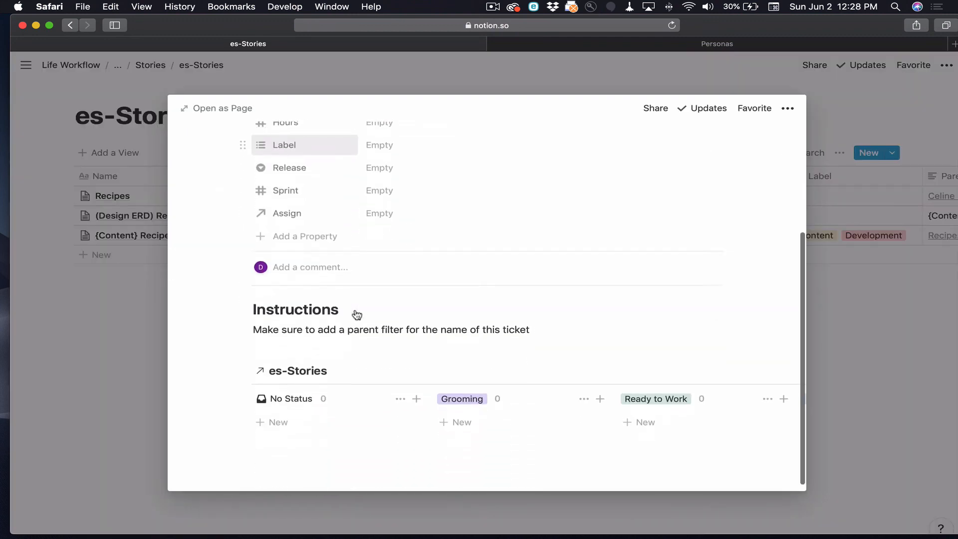
click(578, 362)
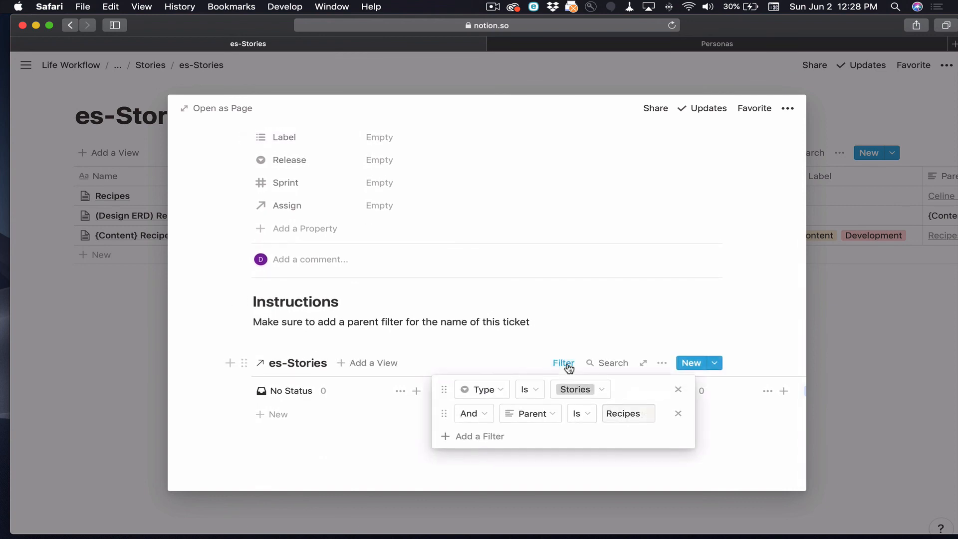
click(579, 414)
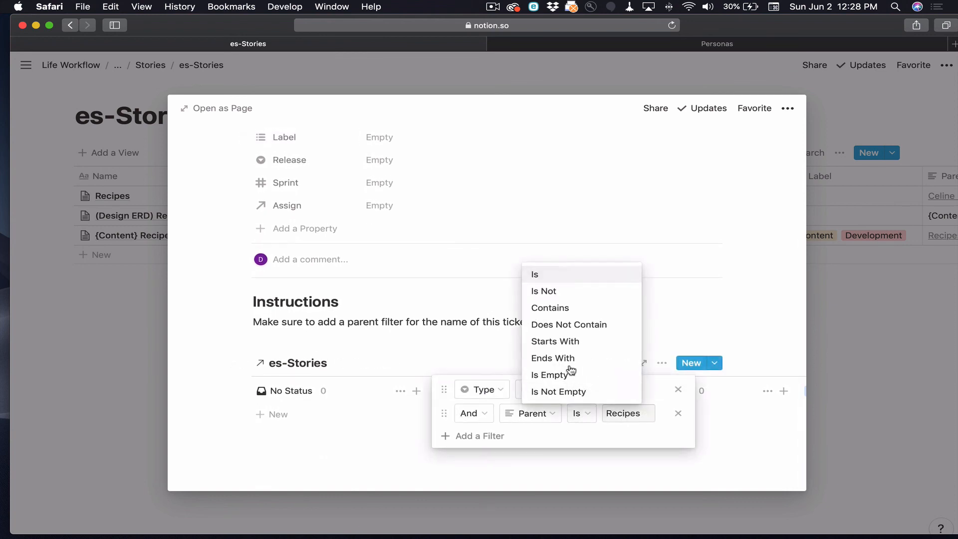
click(560, 308)
click(566, 312)
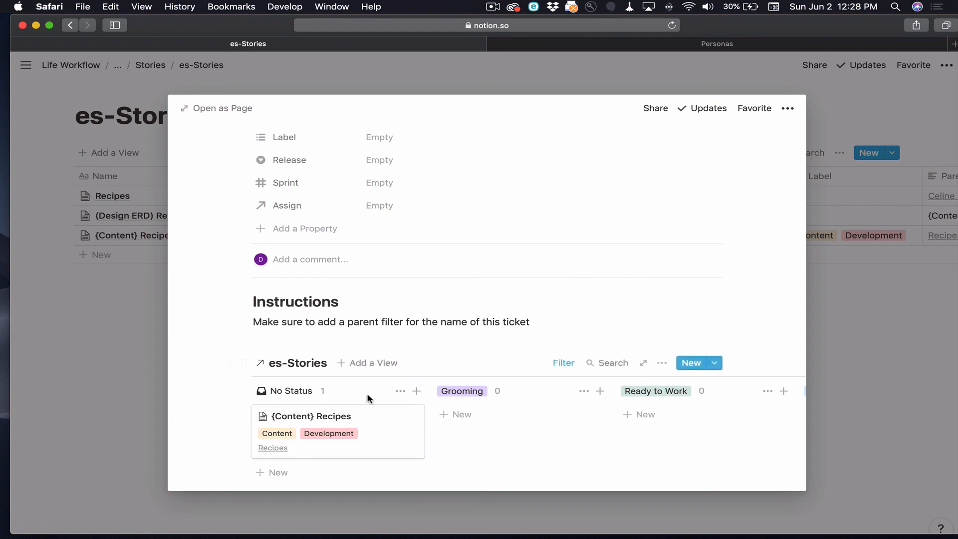
Open the {Content} Recipes story and review its properties and the filter of its task board
click(380, 426)
scroll(472, 312, down, 3)
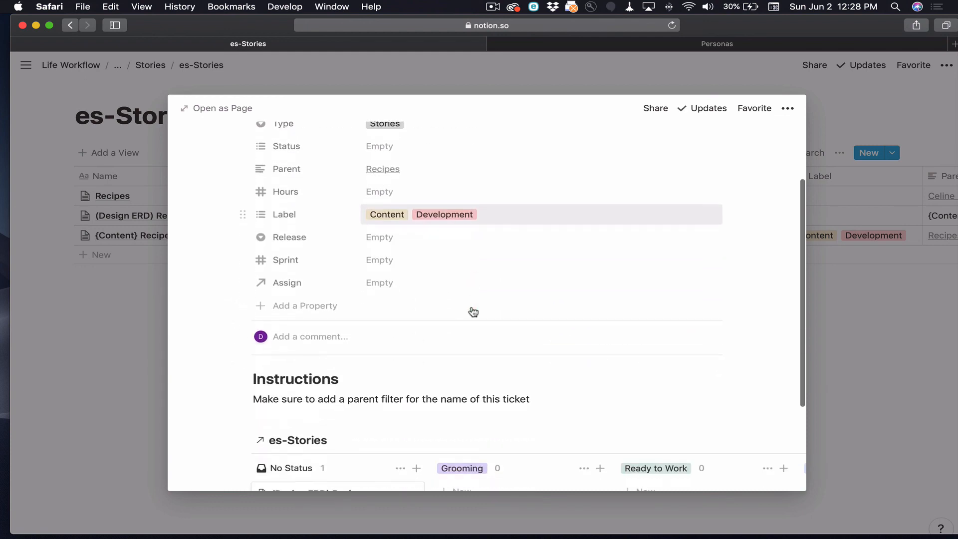
scroll(473, 310, up, 3)
scroll(472, 311, down, 4)
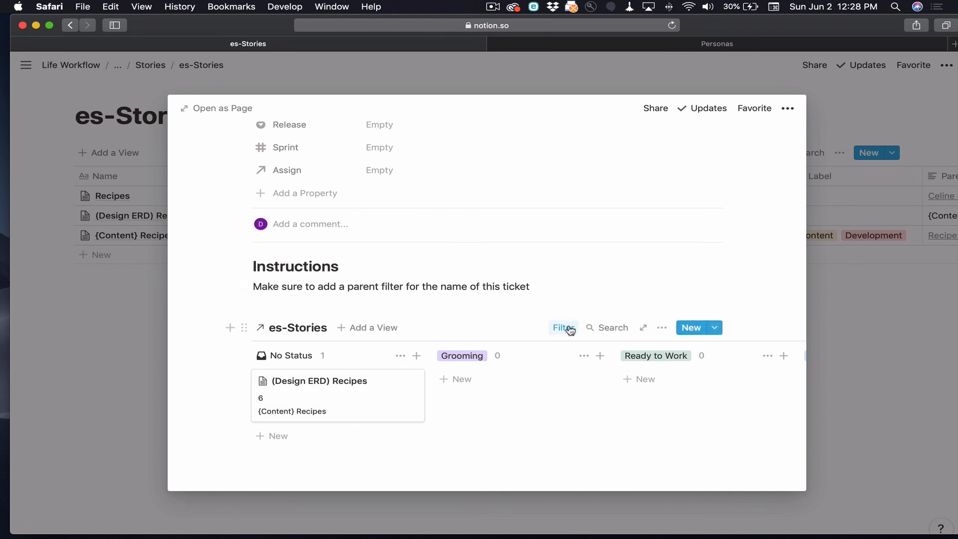
click(564, 328)
click(564, 292)
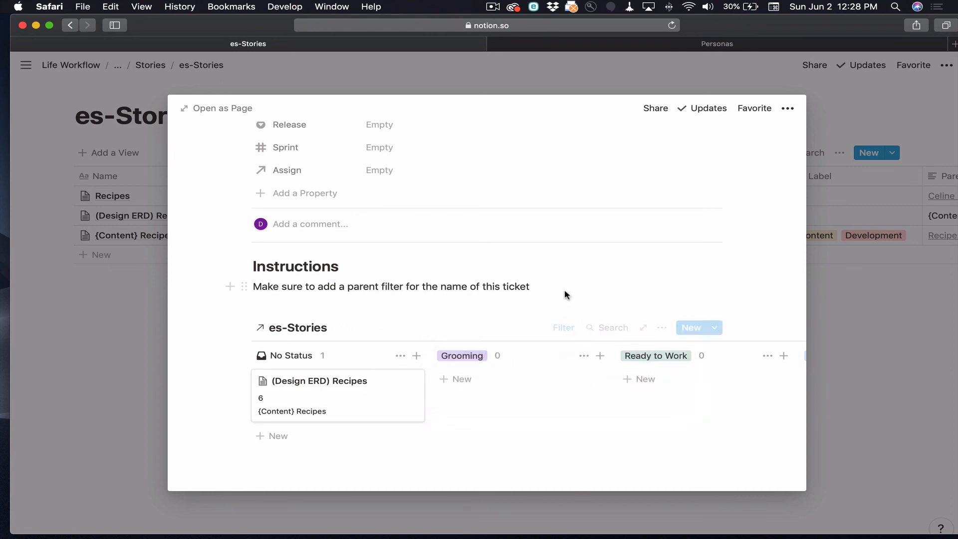
Replace the plain-text Parent of the (Design ERD) Recipes task with a page mention of {Content} Recipes
click(413, 402)
click(455, 260)
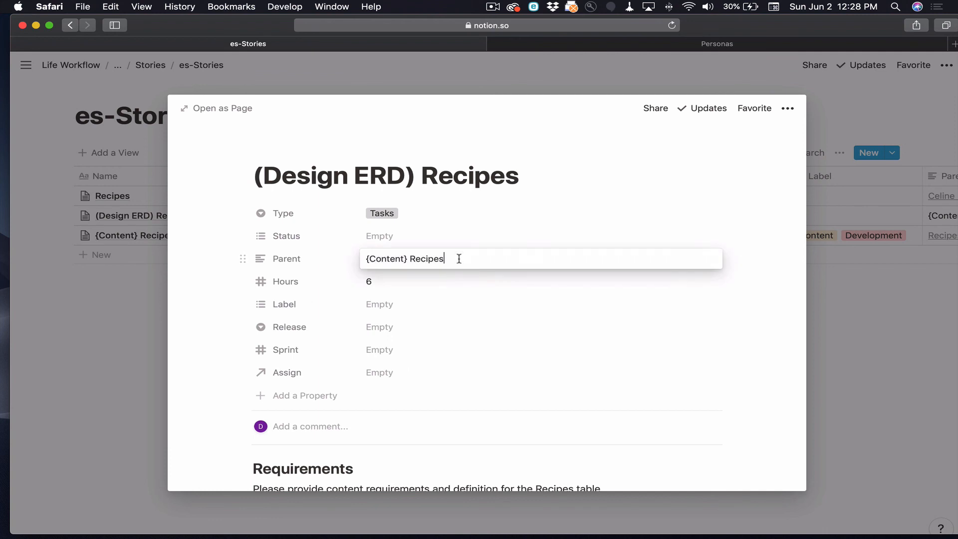
drag(458, 259, 346, 255)
key(BackSpace)
text(@)
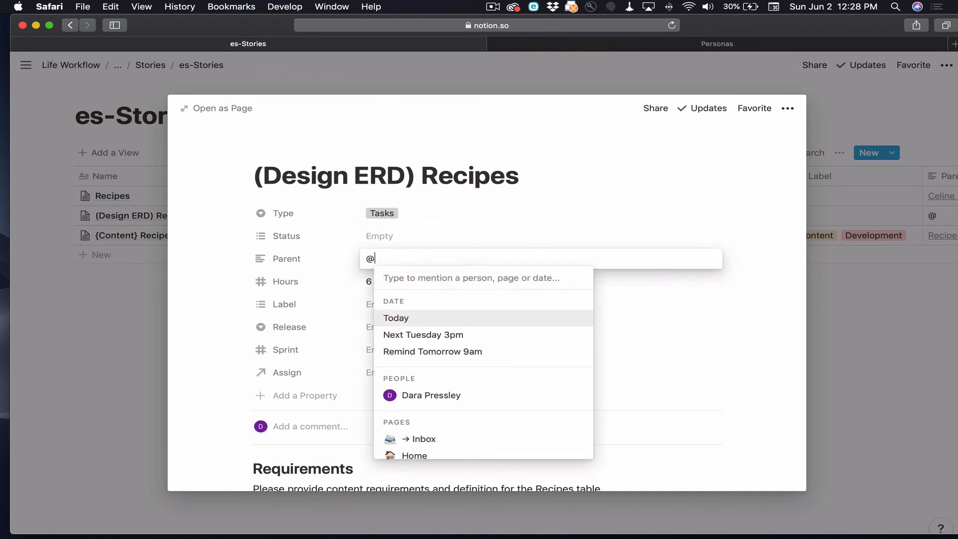
text({C)
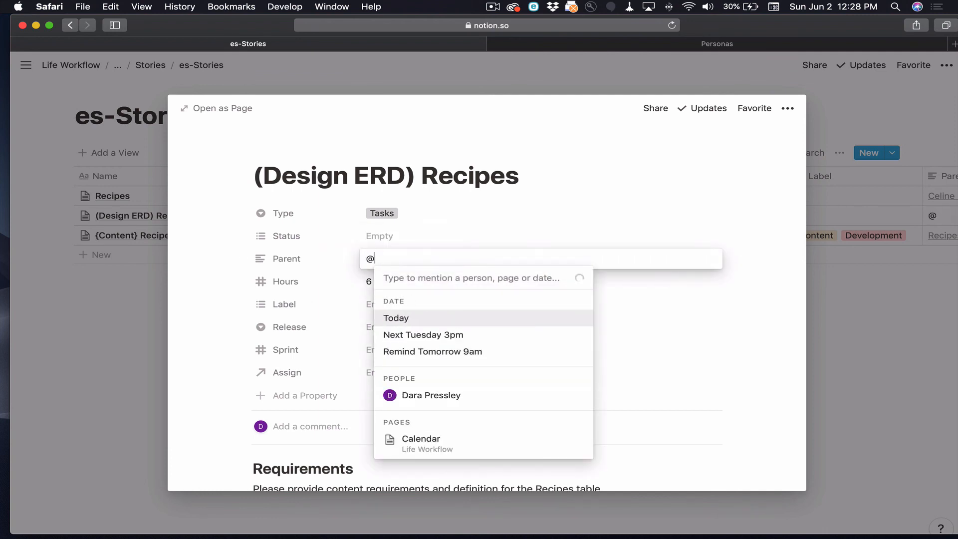
text(ontent)
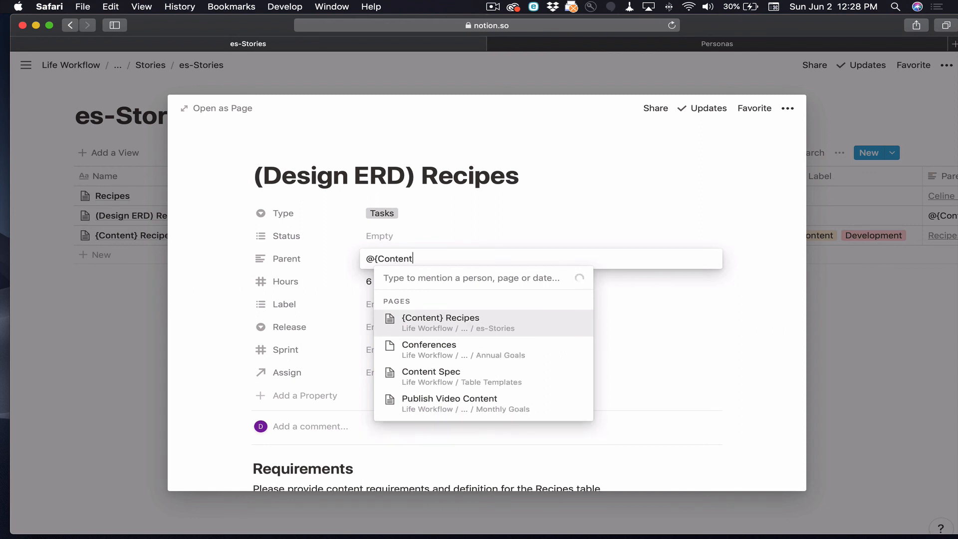
click(416, 329)
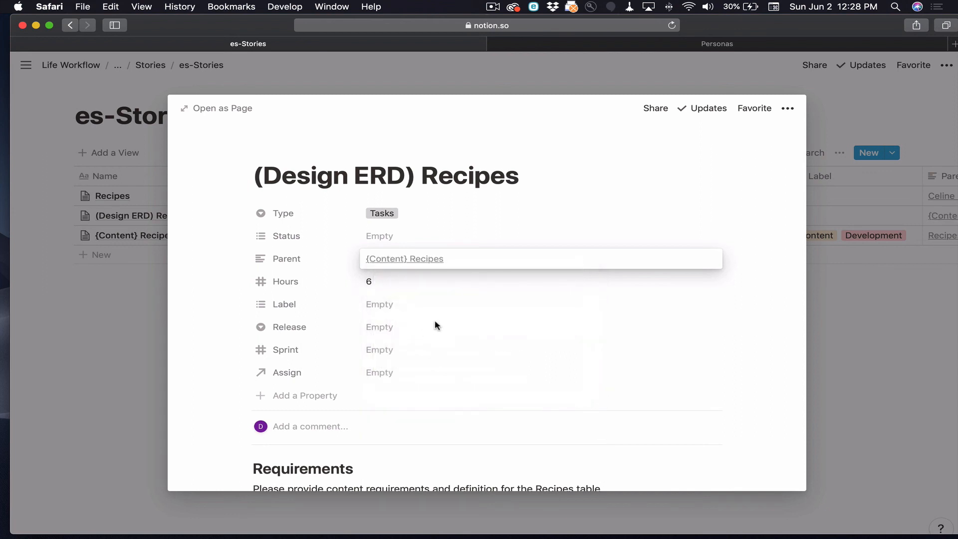
click(435, 325)
Follow the task's parent link to the {Content} Recipes story and set its board's Parent filter condition to Contains
scroll(344, 267, down, 2)
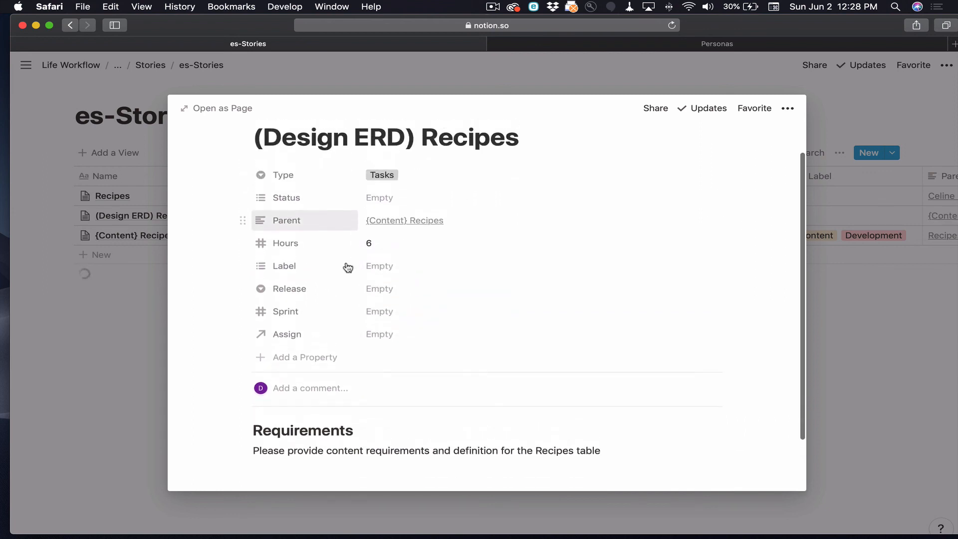
click(399, 221)
click(401, 222)
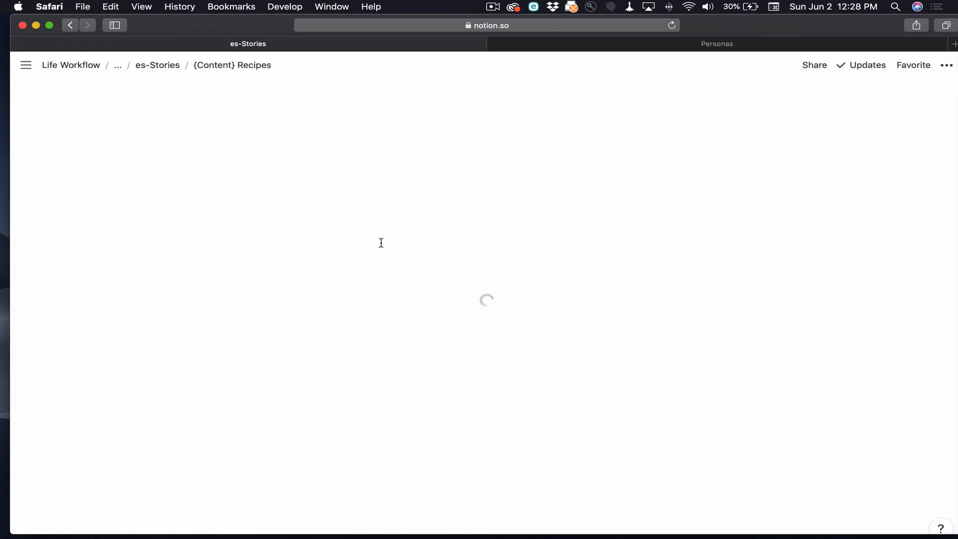
scroll(358, 280, down, 5)
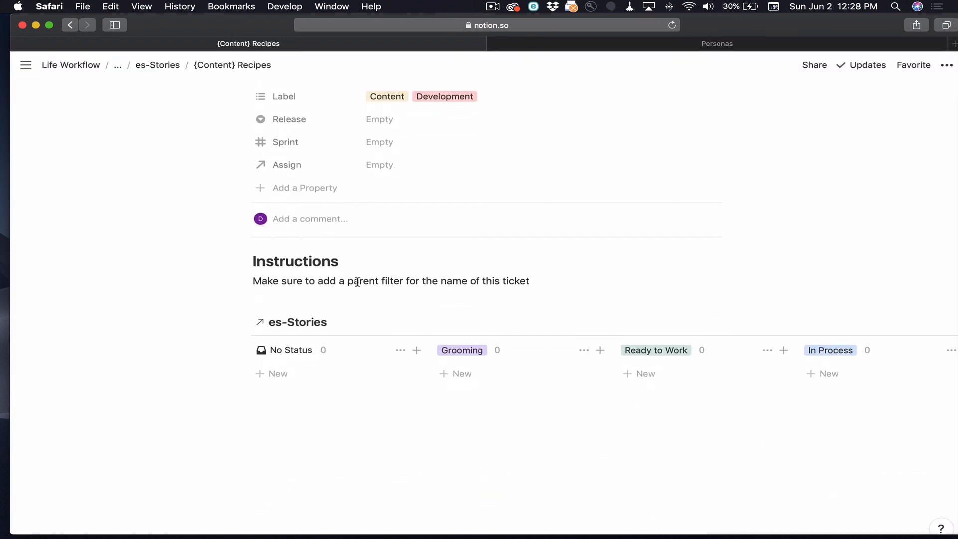
click(565, 323)
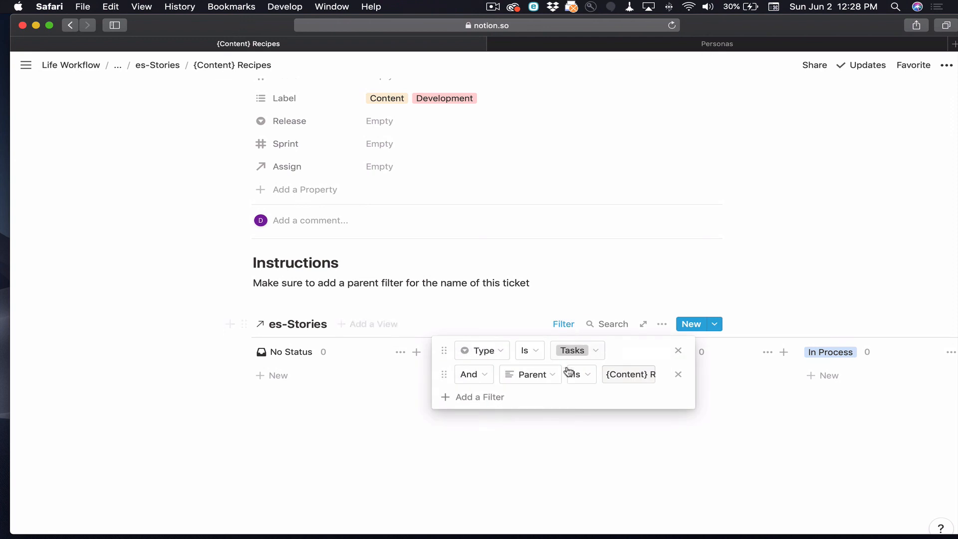
click(573, 374)
click(579, 428)
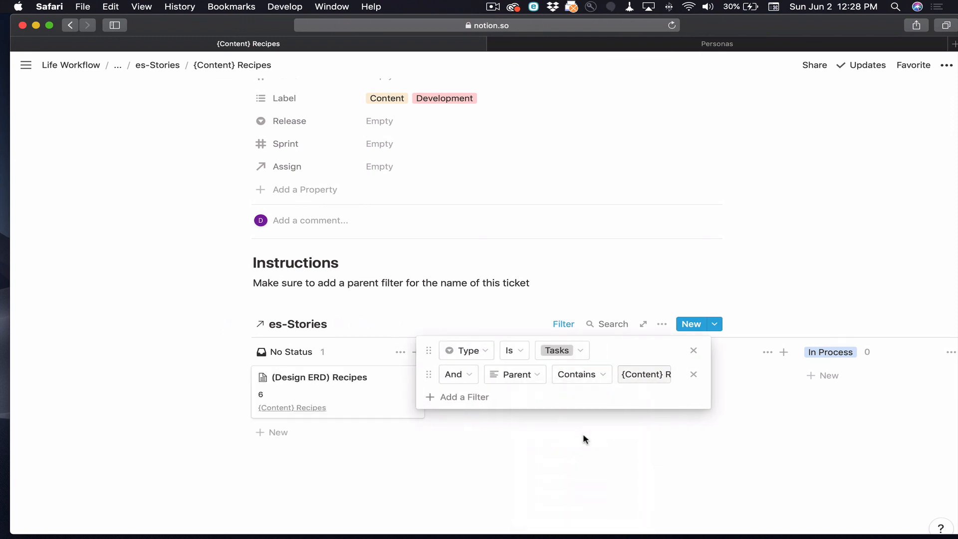
click(583, 435)
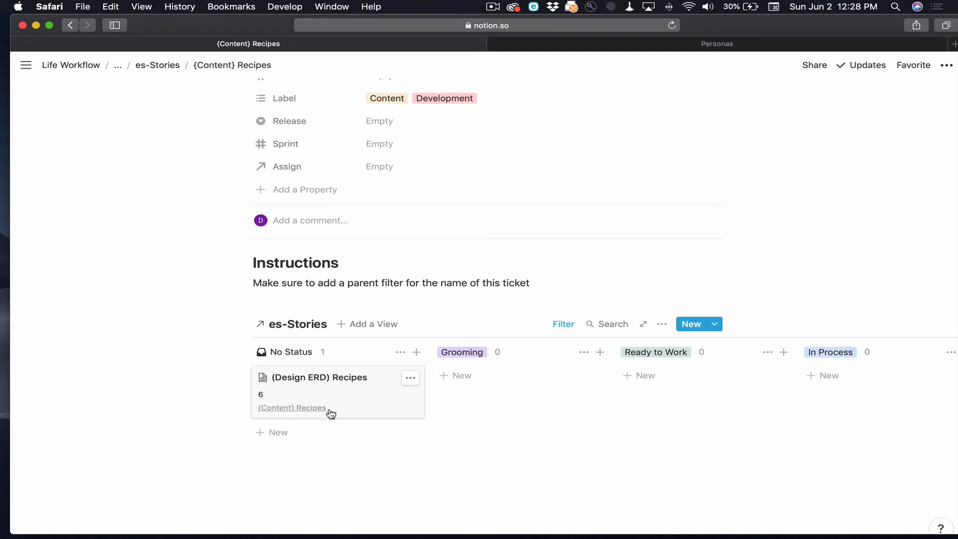
Open the (Design ERD) Recipes task to check its Parent link, and return to the {Content} Recipes story
click(369, 469)
click(361, 408)
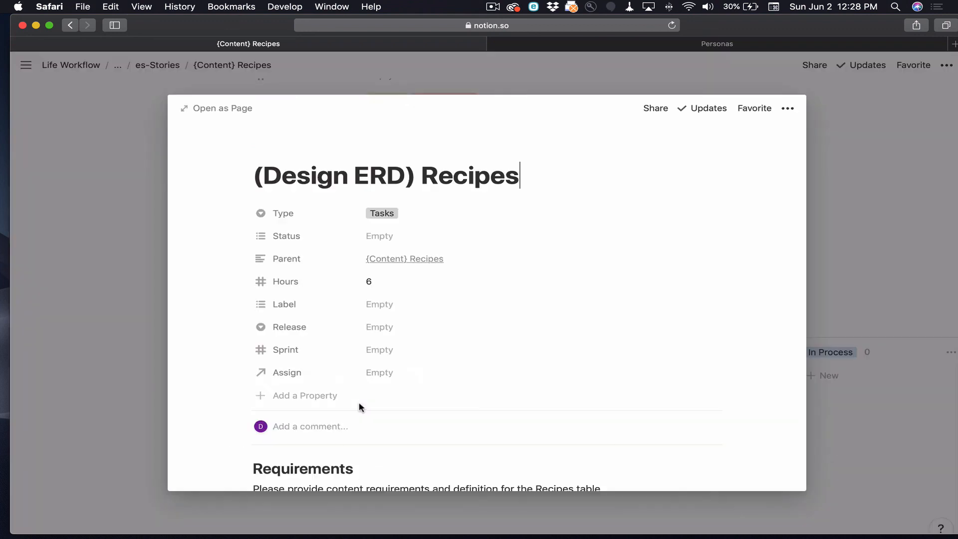
click(402, 264)
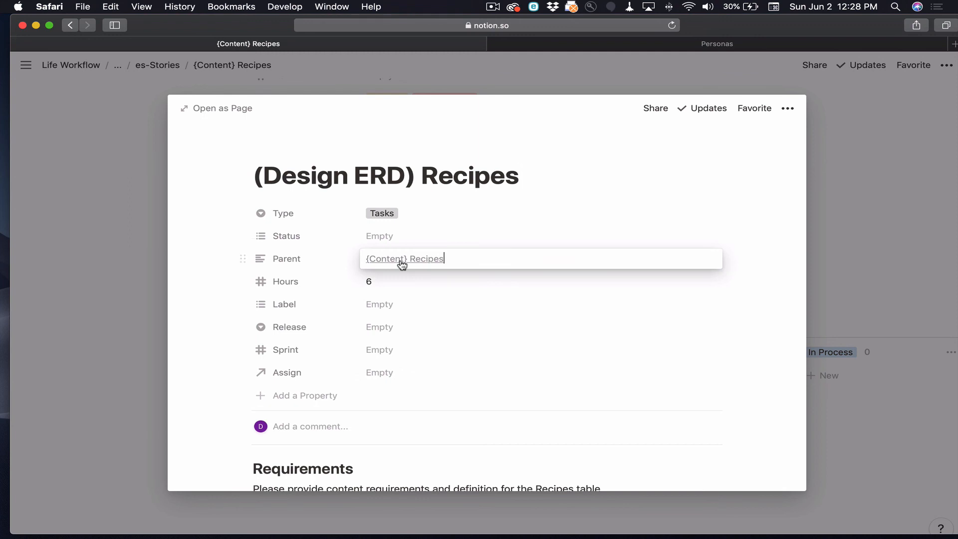
key(Escape)
scroll(400, 274, up, 3)
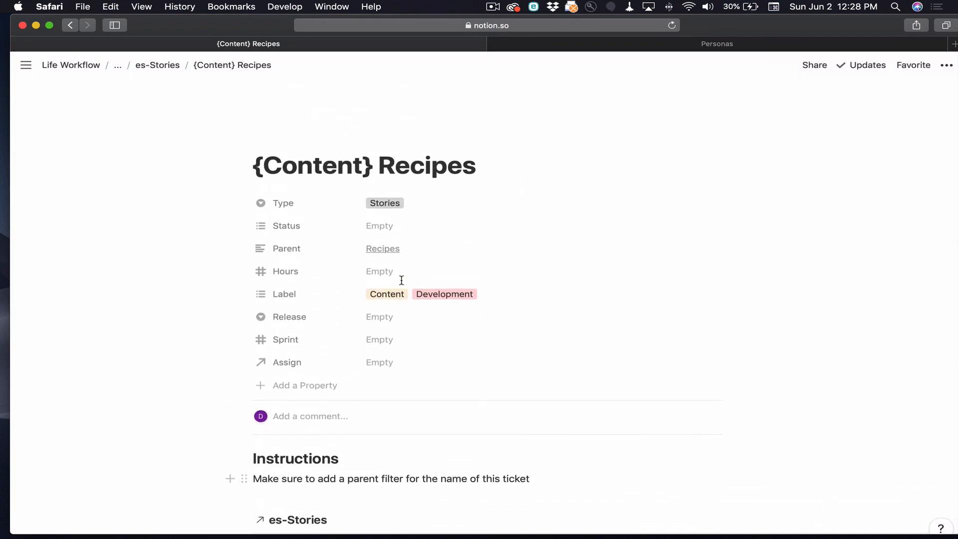
Add a task named {Build Content Type} Recipes to the No Status column of the story's es-Stories board and open it
scroll(401, 278, down, 5)
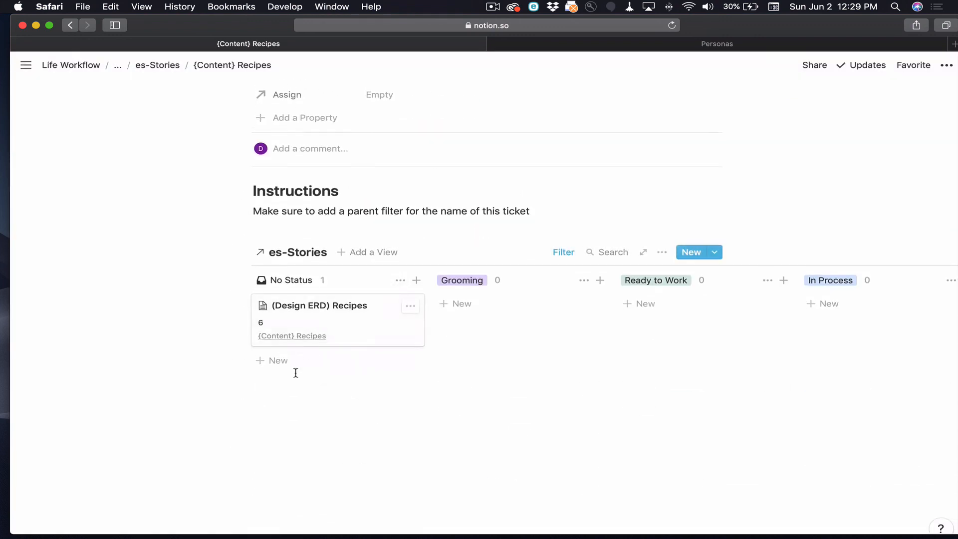
click(290, 366)
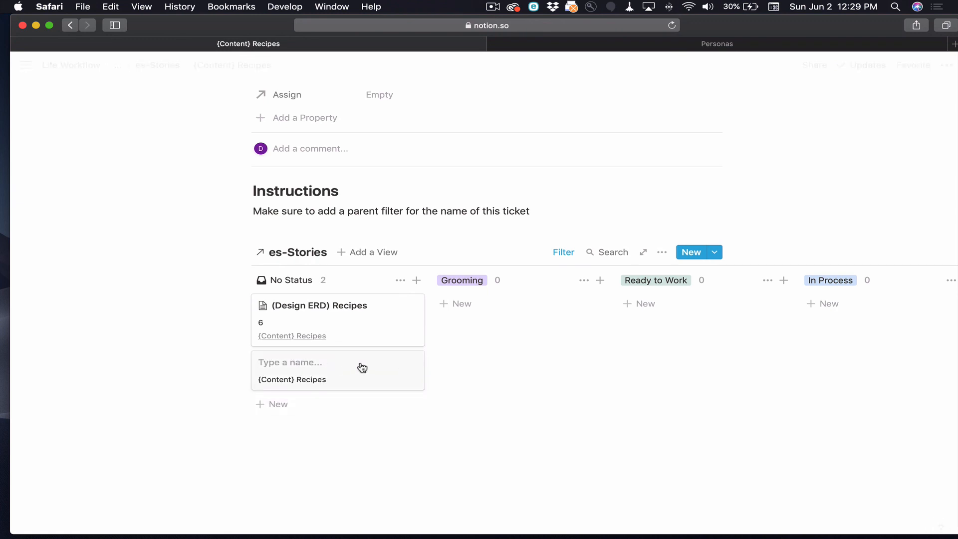
text({Build Content Type)
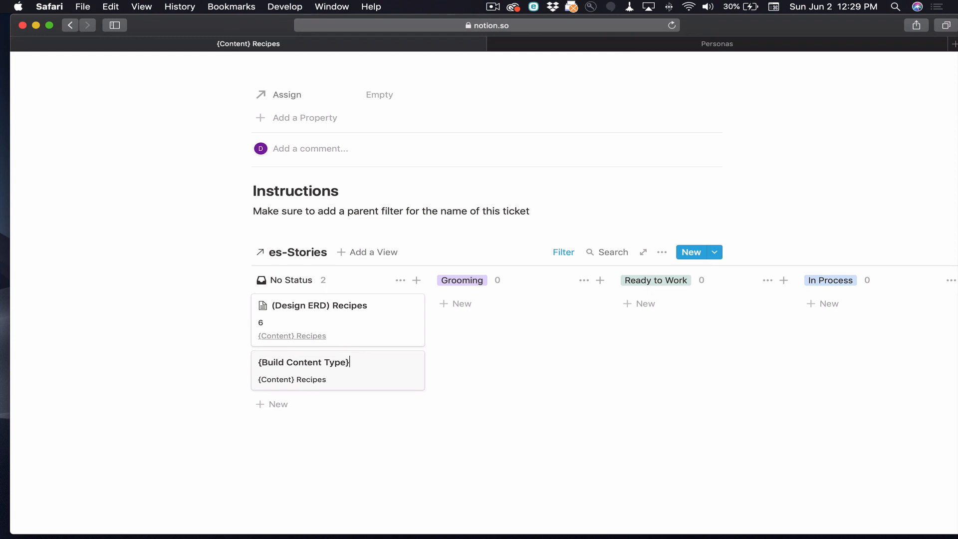
key(BackSpace)
key(BackSpace)
key(BackSpace)
key(BackSpace)
key(Escape)
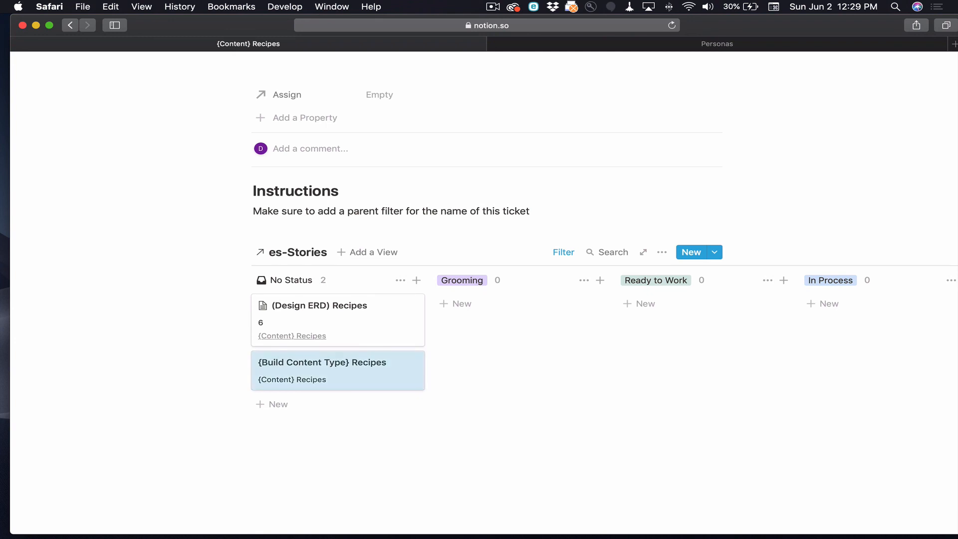
click(363, 377)
Replace the new task's plain-text Parent with a page mention of {Build Content Type} Recipes
click(459, 255)
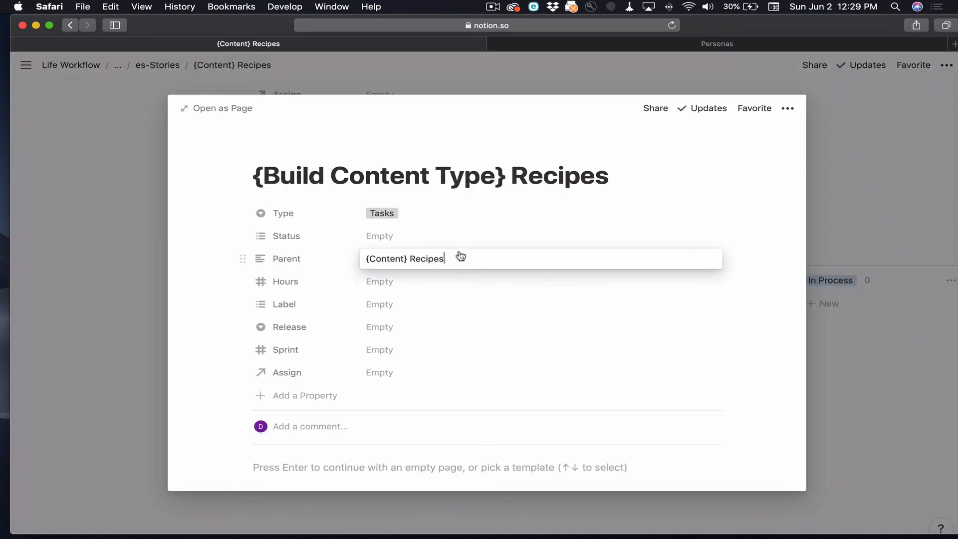
drag(460, 255, 329, 259)
key(BackSpace)
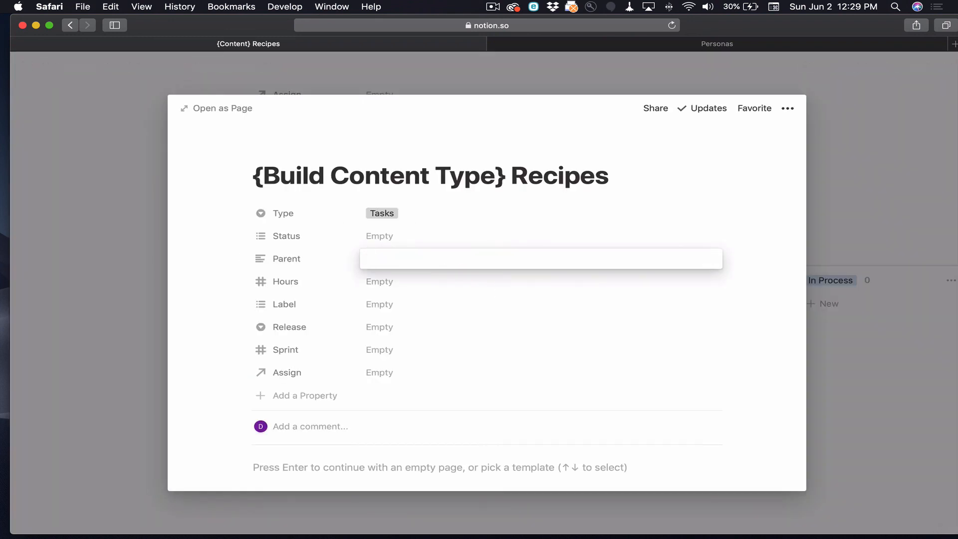
text(@{Co)
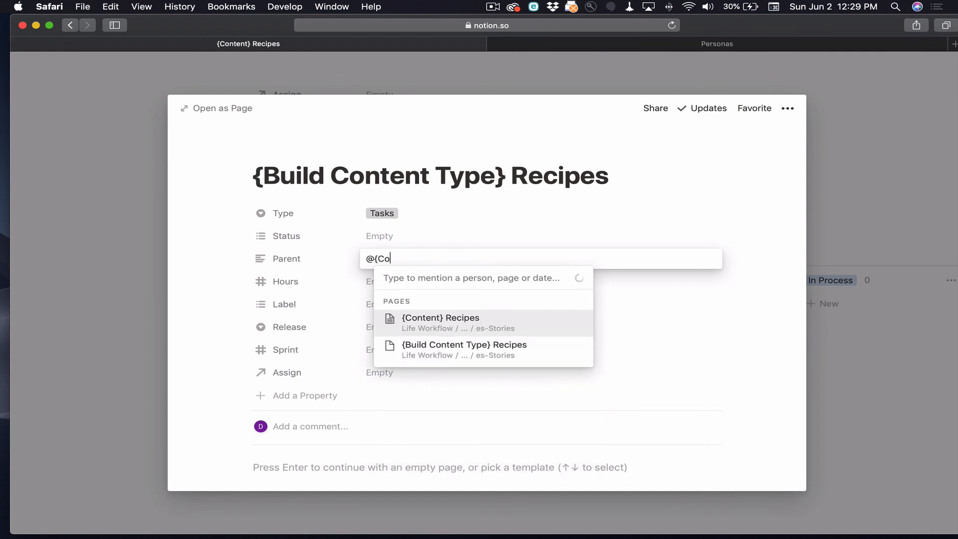
key(BackSpace)
key(BackSpace)
key(BackSpace)
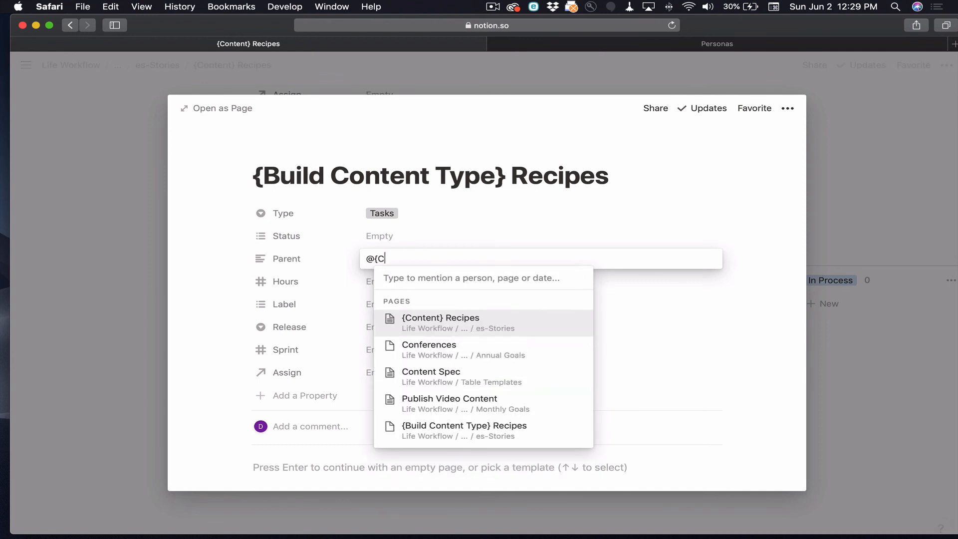
text(bu)
click(417, 349)
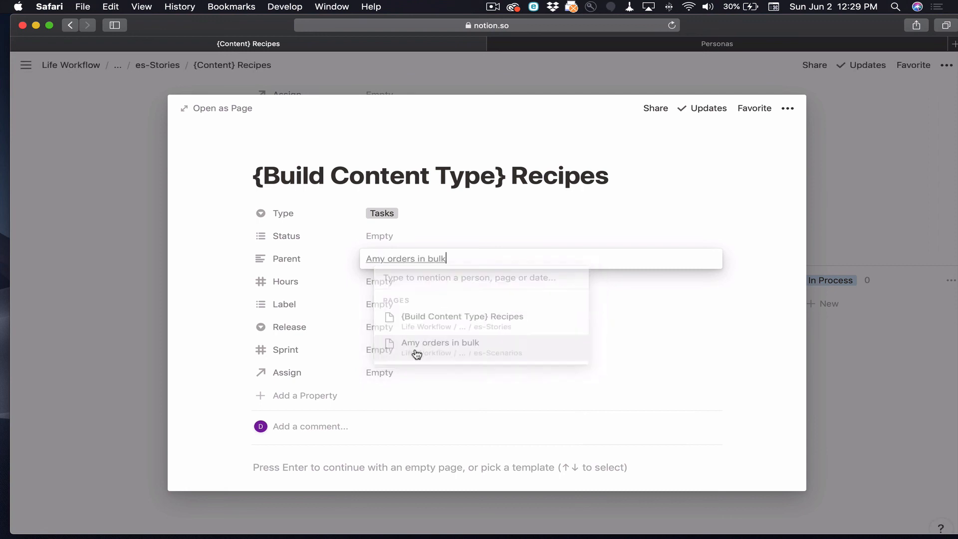
key(BackSpace)
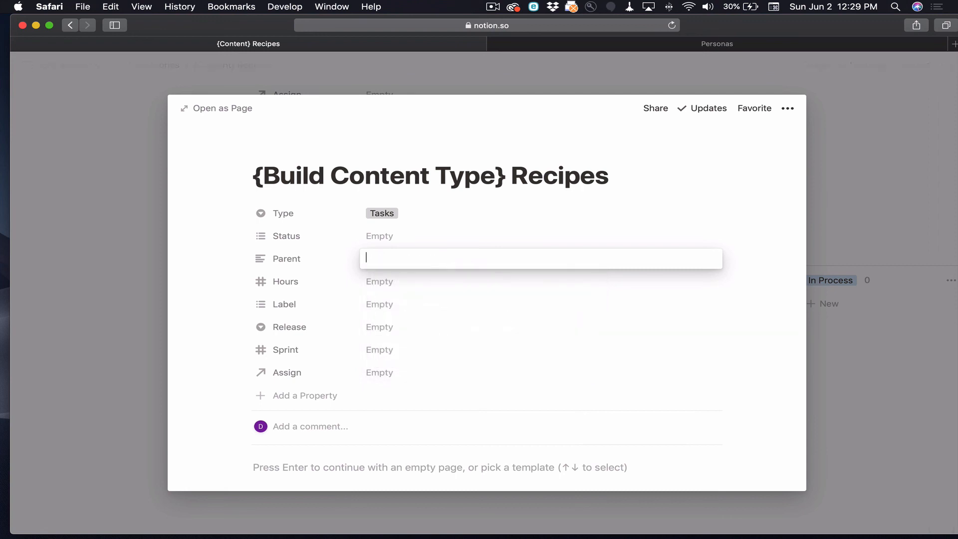
text(@{B)
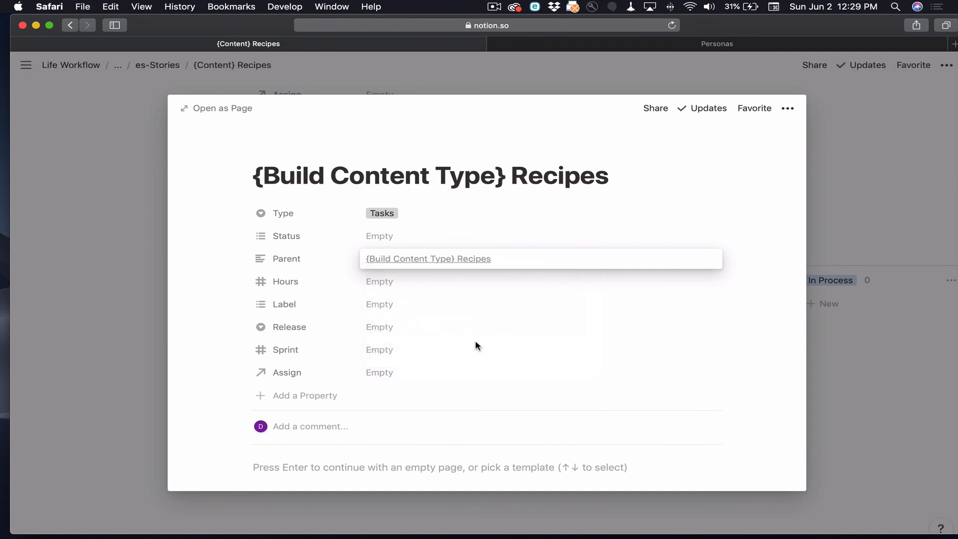
click(475, 341)
Apply the Task Template to the {Build Content Type} Recipes task and close the task
scroll(475, 341, down, 3)
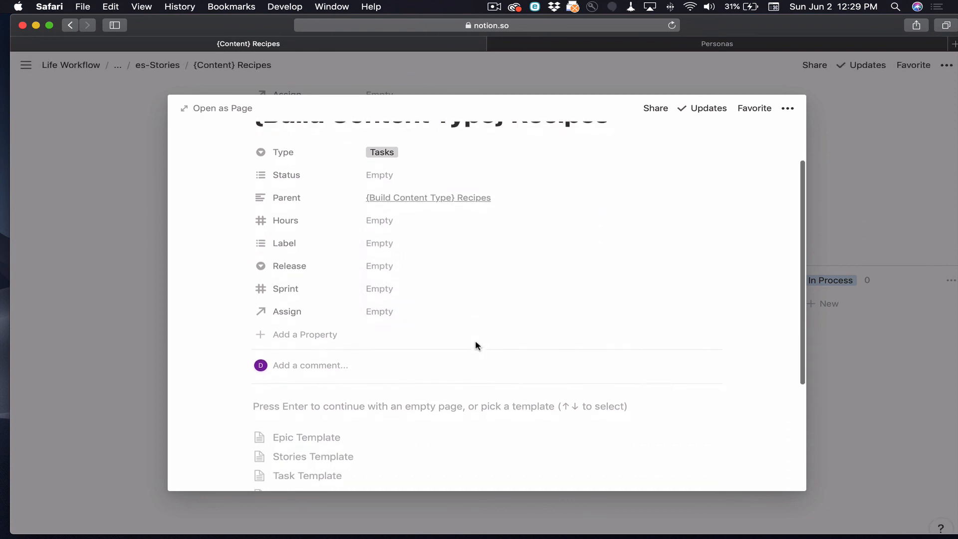
scroll(475, 340, down, 3)
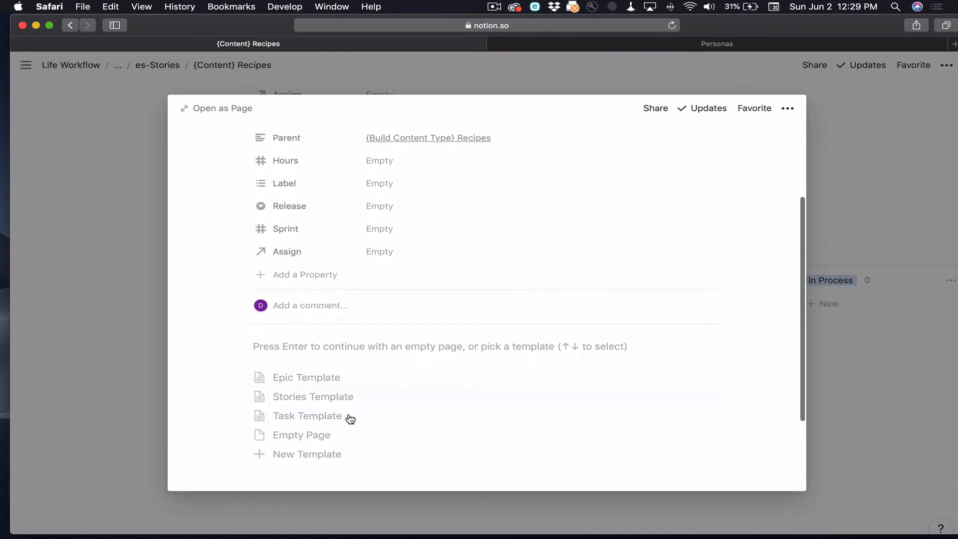
click(343, 417)
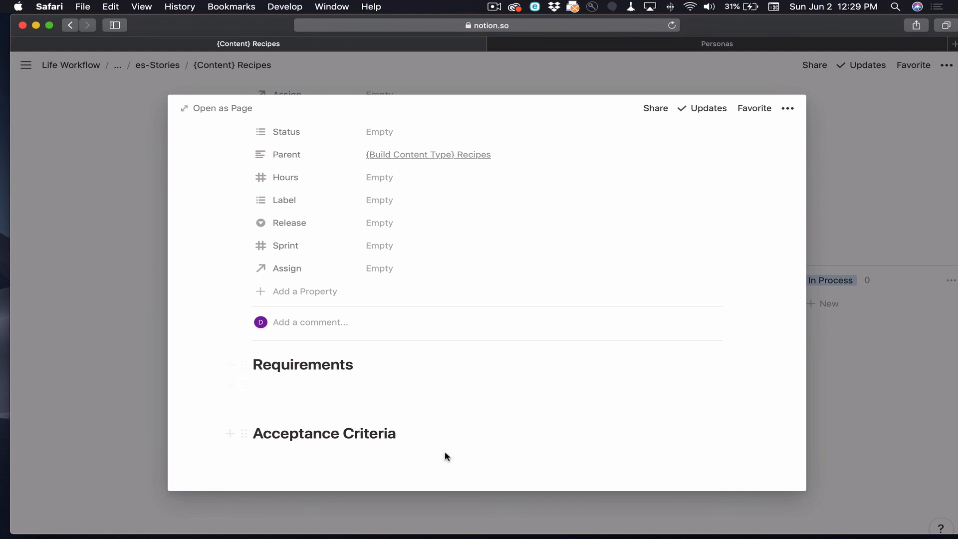
click(436, 496)
Return to the full es-Stories table and locate the Parent value of the {Build Content Type} Recipes task
scroll(423, 447, up, 2)
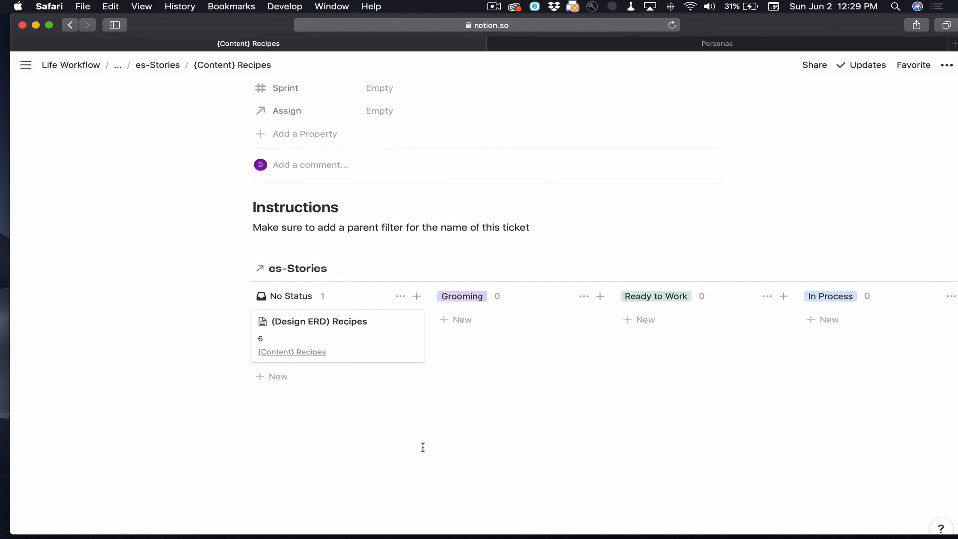
scroll(423, 446, up, 3)
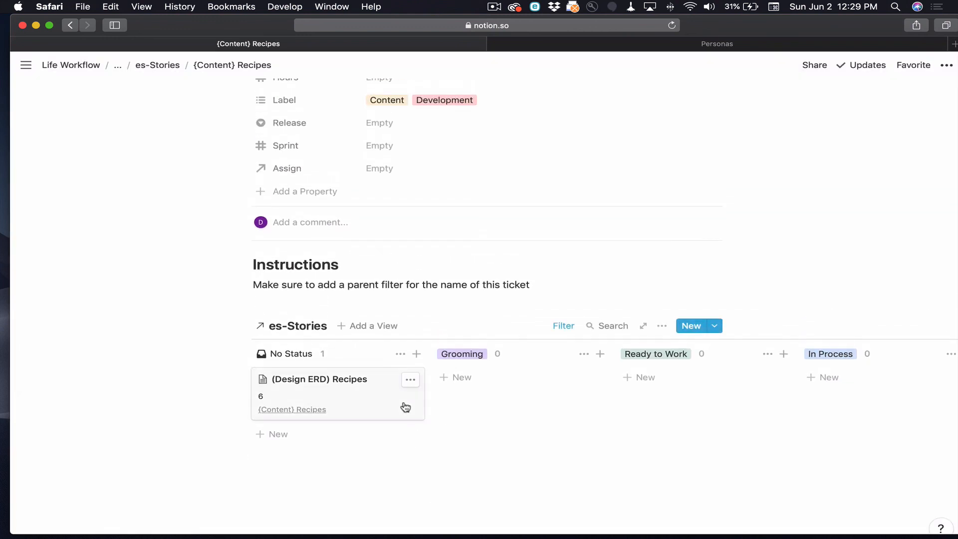
scroll(405, 407, up, 6)
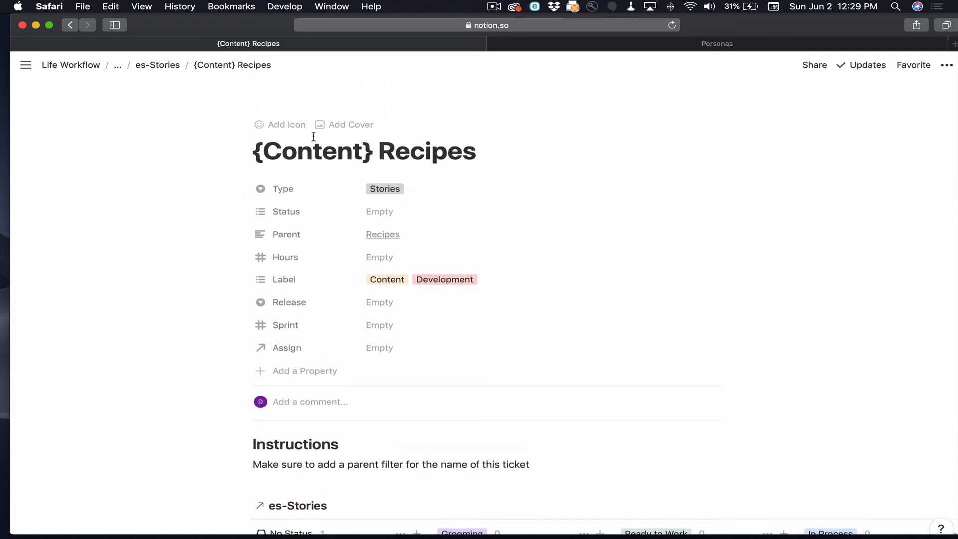
click(170, 65)
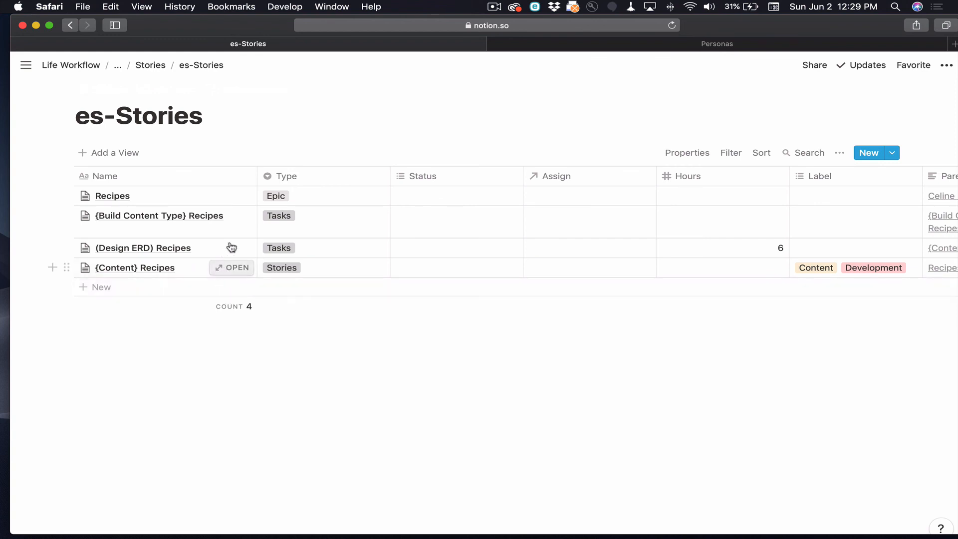
scroll(616, 221, right, 4)
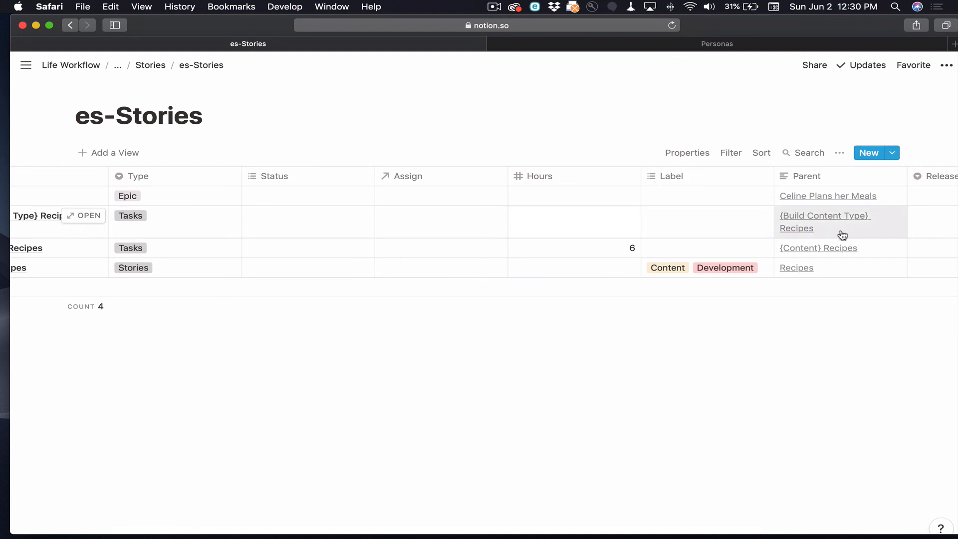
click(843, 234)
key(Escape)
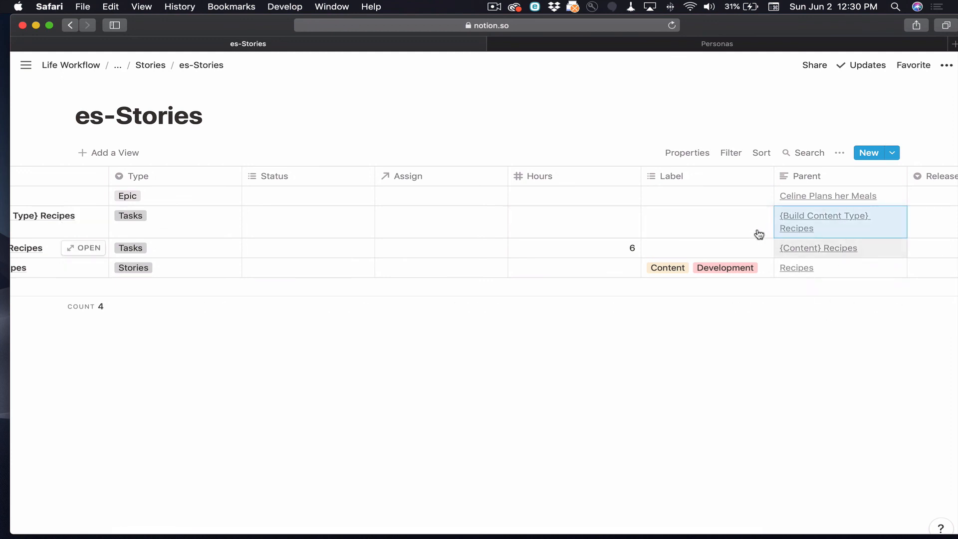
Replace the Parent of the {Build Content Type} Recipes task with a page mention of {Content} Recipes
click(825, 227)
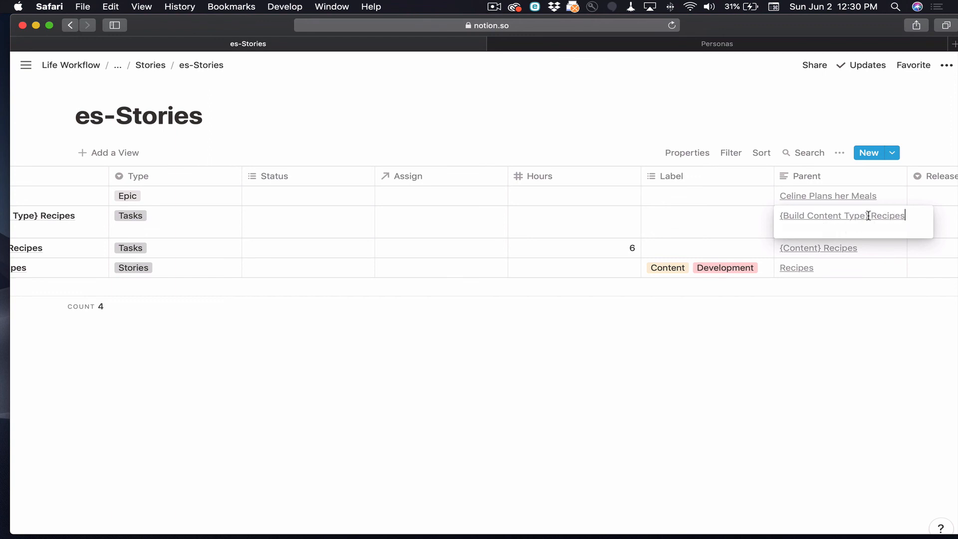
key(super+BackSpace)
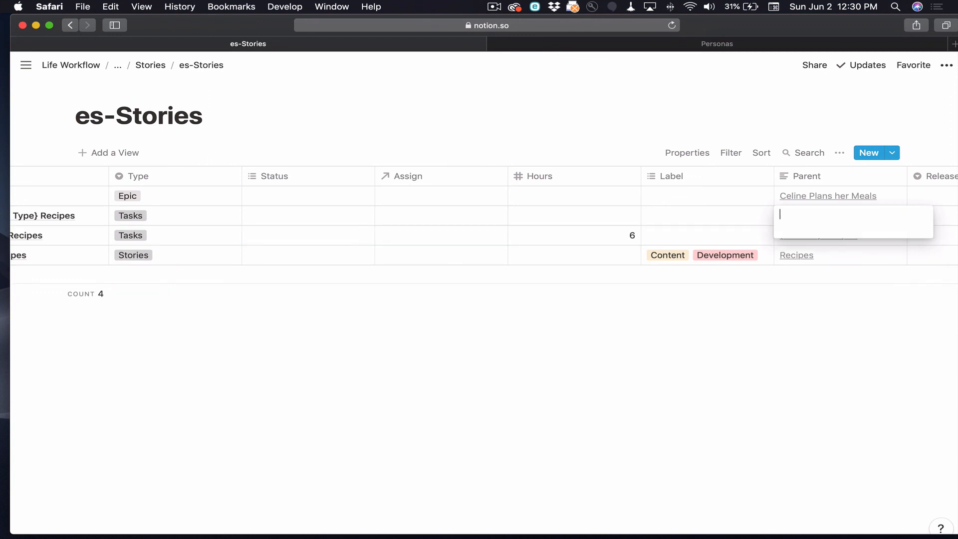
text(@)
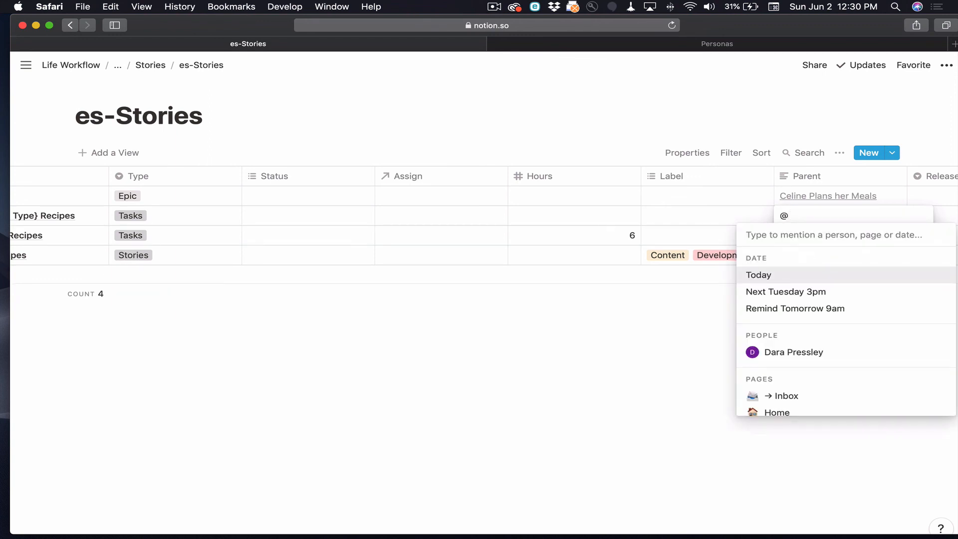
text({C)
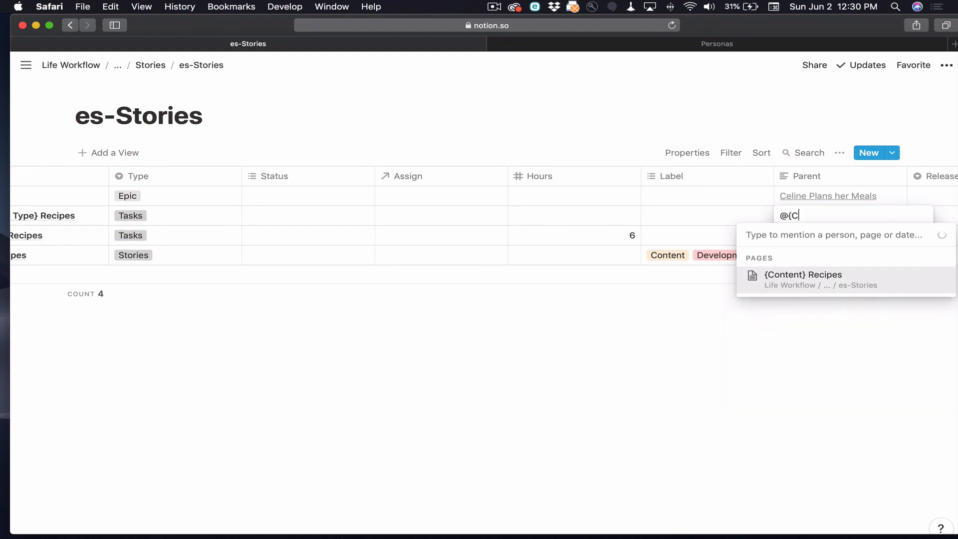
click(803, 279)
key(Escape)
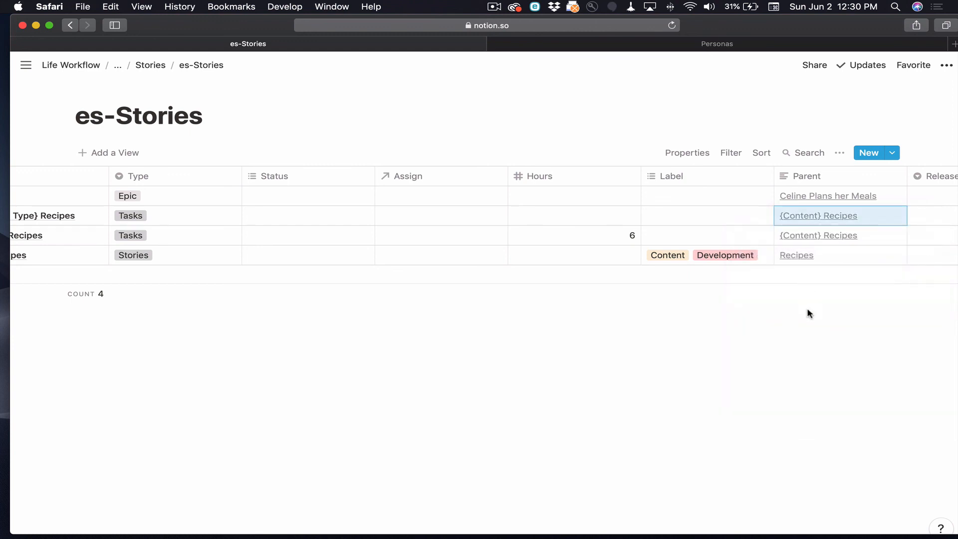
Open the Recipes epic and review the stories listed on its es-Stories board
scroll(570, 348, left, 5)
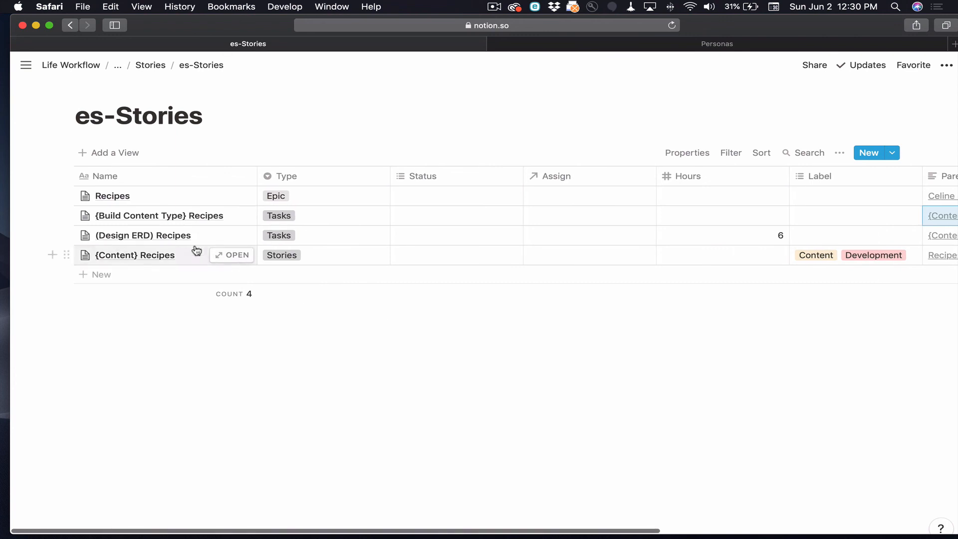
click(229, 196)
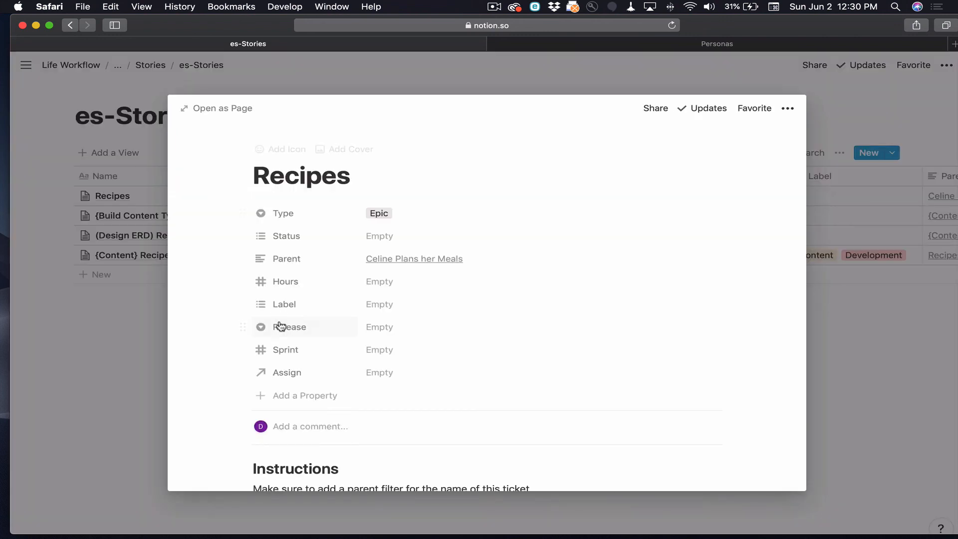
scroll(280, 325, down, 2)
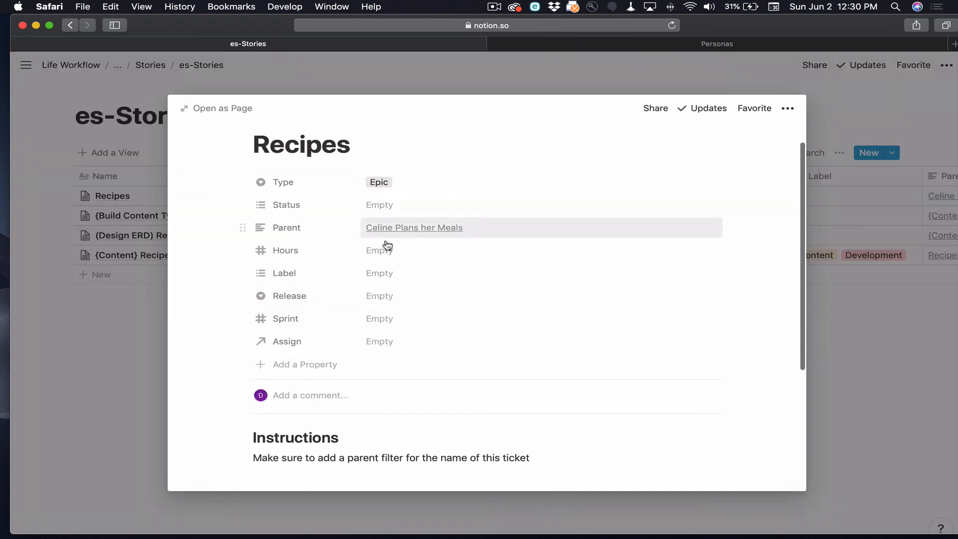
scroll(327, 393, down, 2)
scroll(327, 392, down, 5)
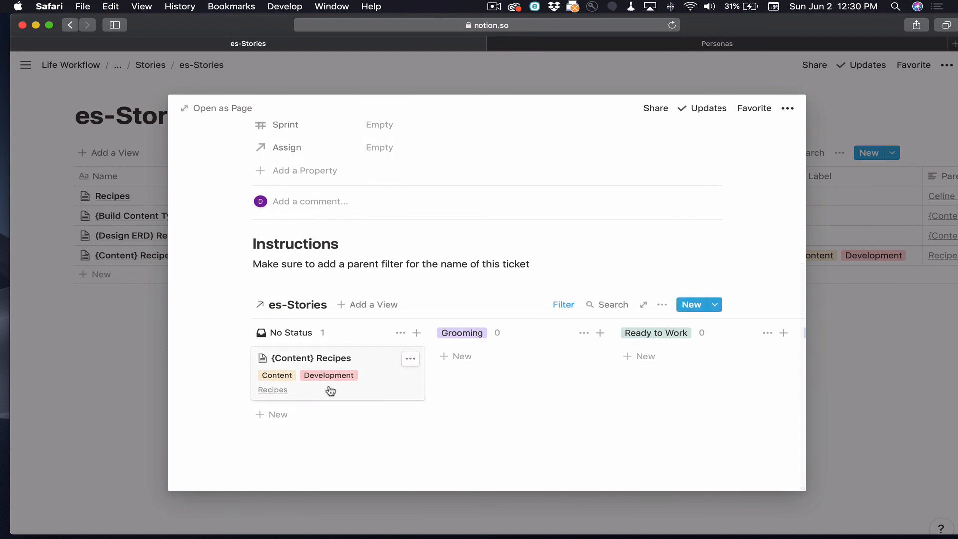
Open the {Content} Recipes story from the epic's board, review the tasks on its own board, and close it
click(378, 384)
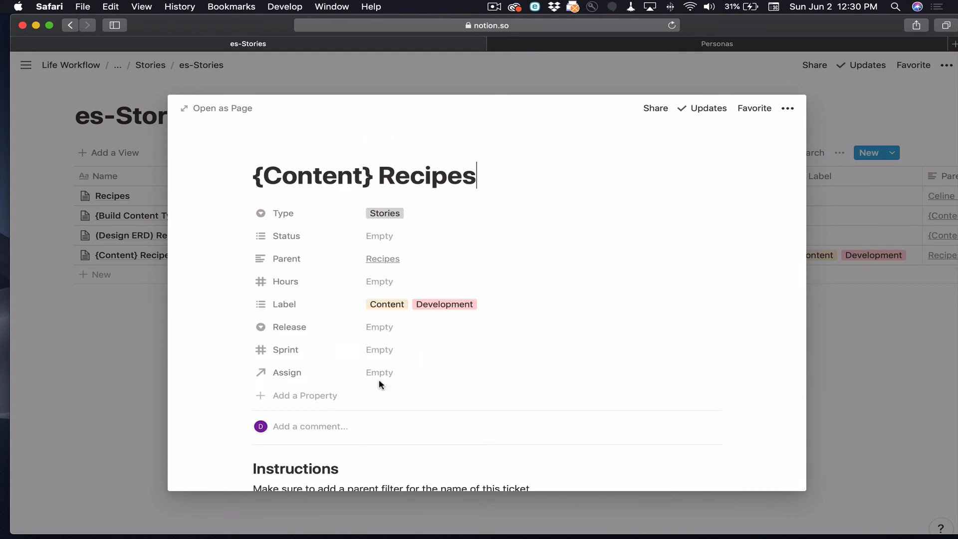
scroll(379, 384, down, 7)
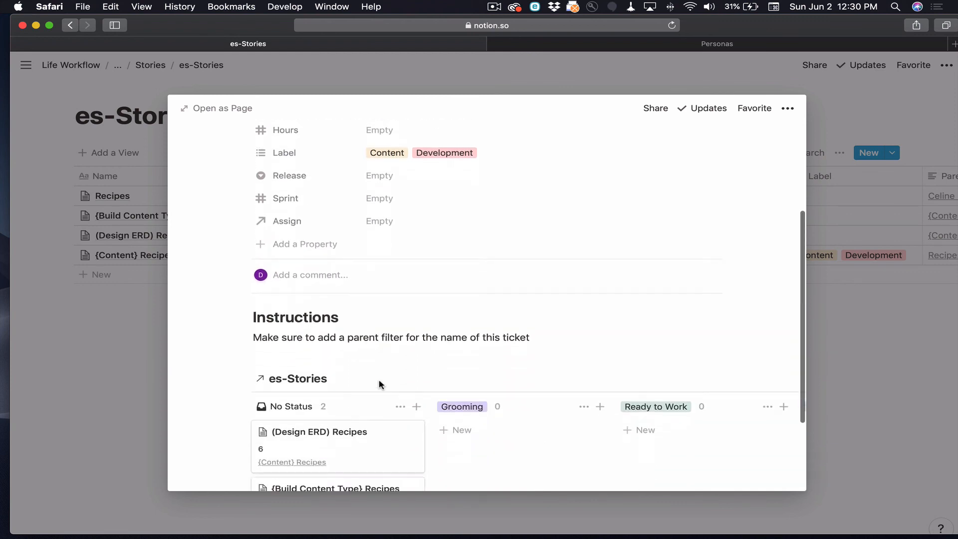
scroll(379, 384, down, 1)
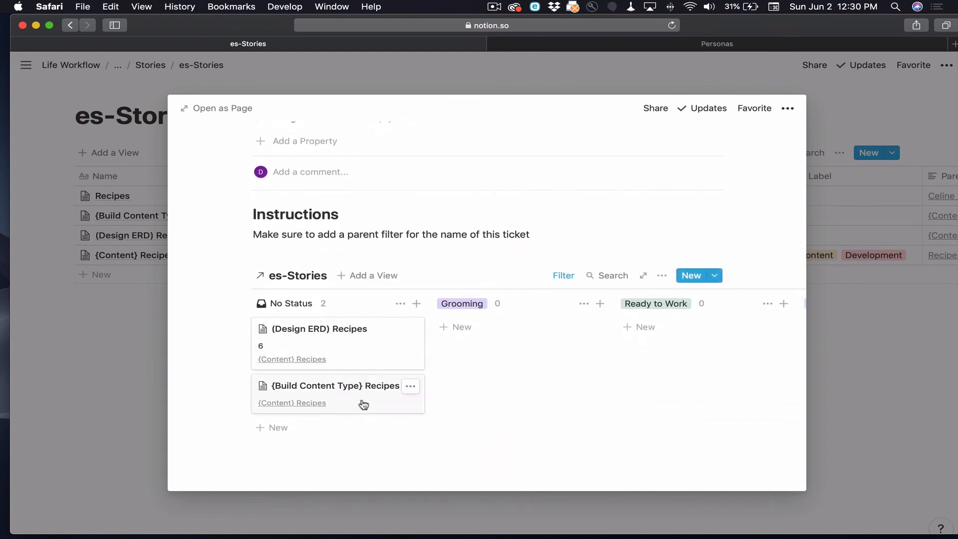
scroll(364, 403, down, 1)
scroll(364, 403, up, 8)
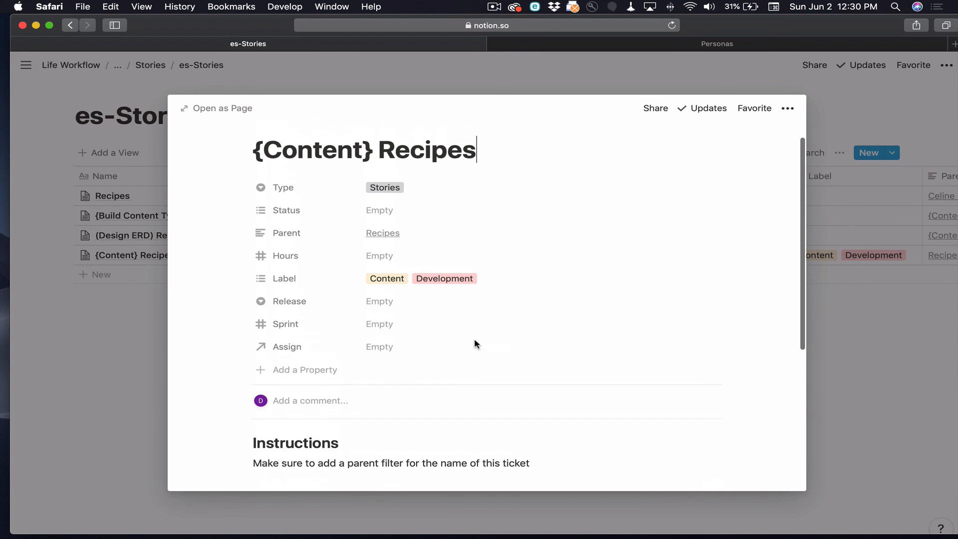
click(837, 315)
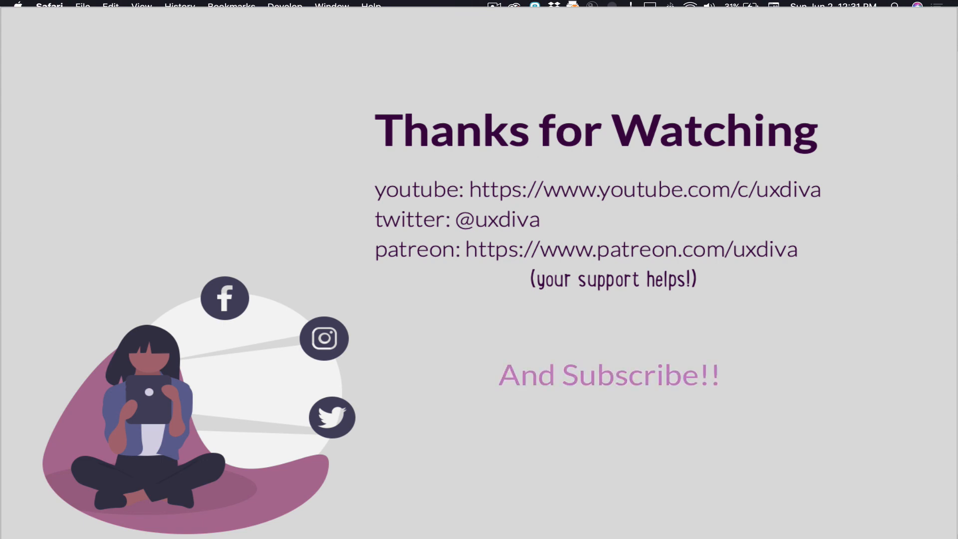
click(493, 5)
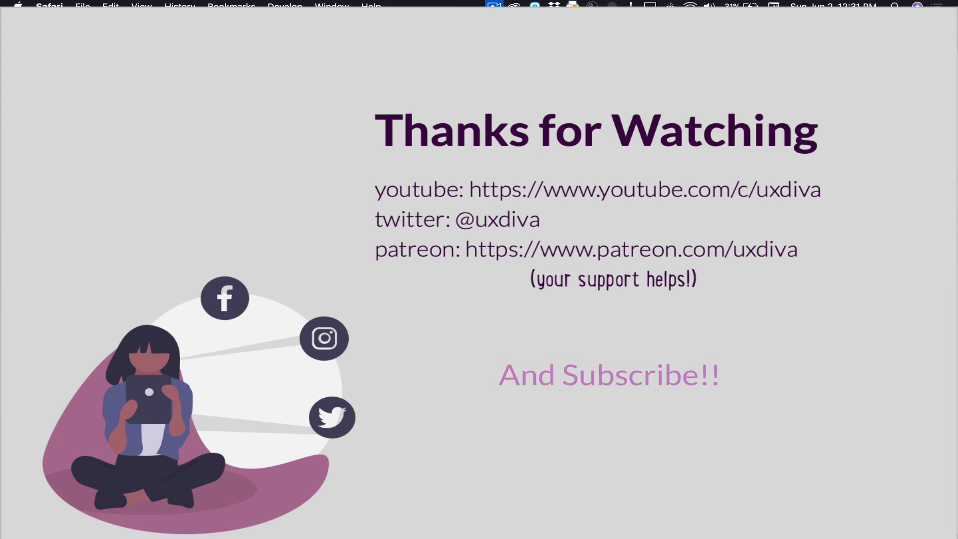